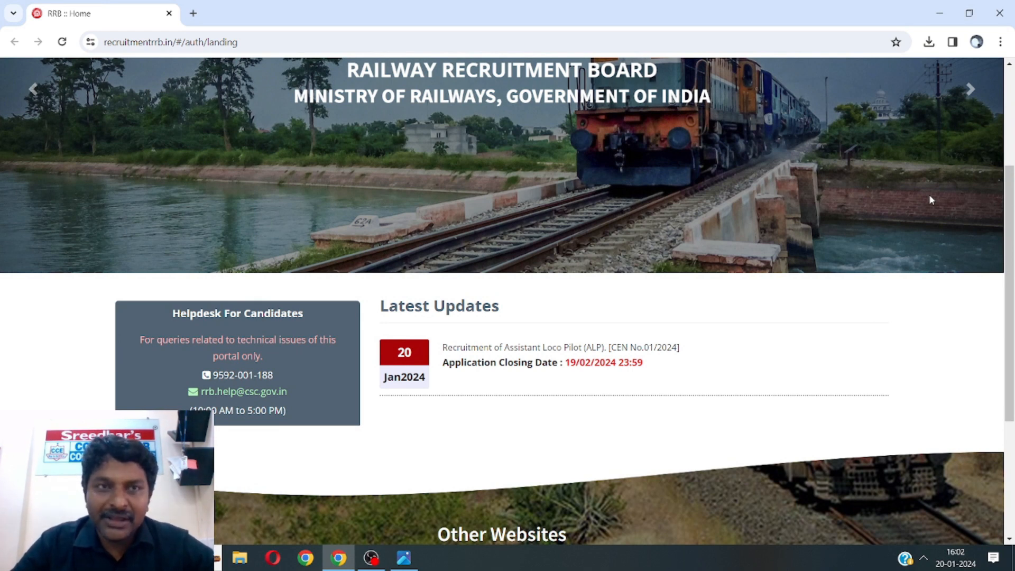
pyautogui.click(772, 52)
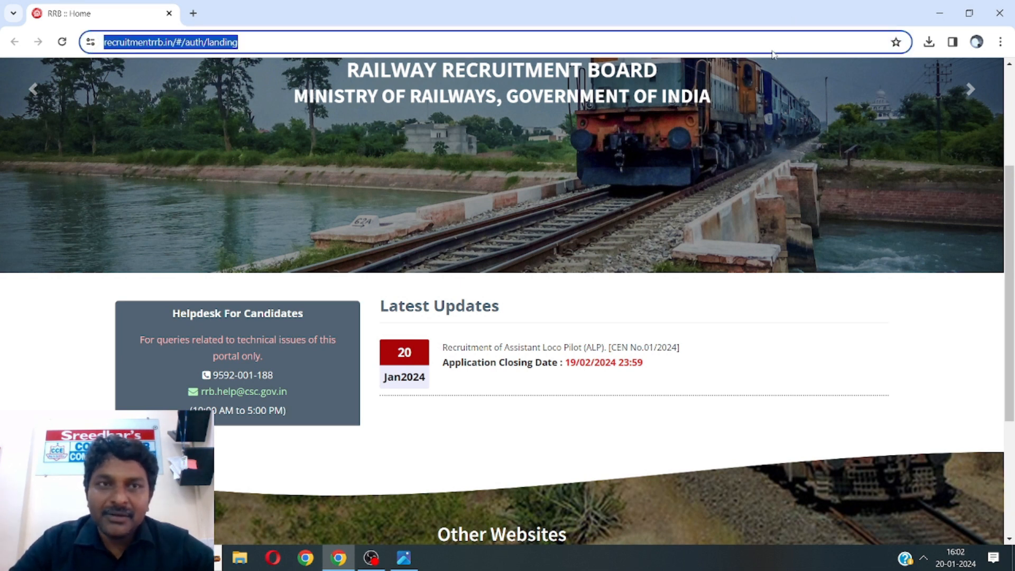
pyautogui.click(772, 52)
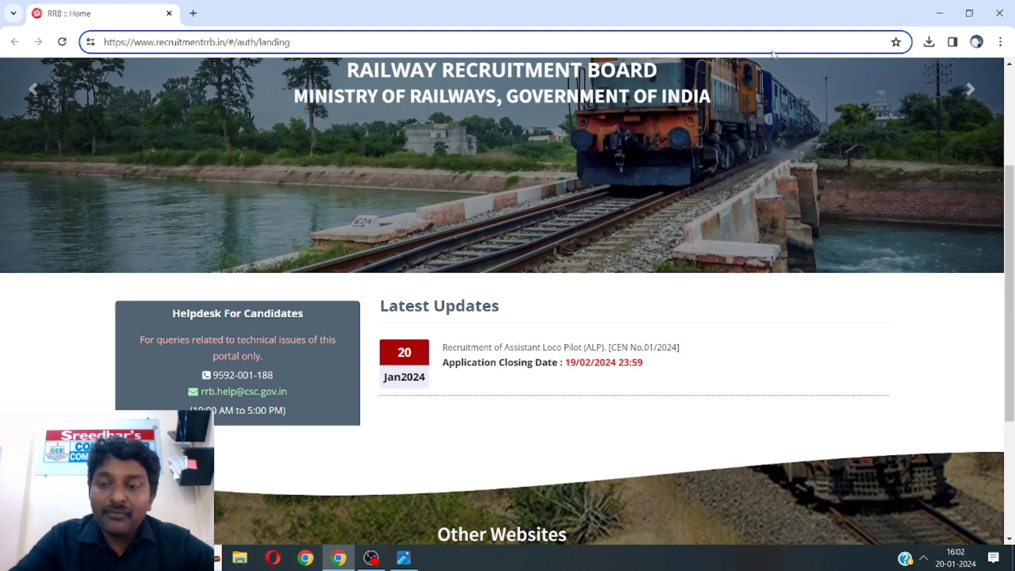
pyautogui.press('BackSpace')
pyautogui.press('BackSpace')
pyautogui.press('BackSpace')
pyautogui.press('BackSpace')
pyautogui.press('BackSpace')
pyautogui.press('BackSpace')
pyautogui.press('BackSpace')
pyautogui.press('BackSpace')
pyautogui.press('BackSpace')
pyautogui.press('BackSpace')
pyautogui.press('BackSpace')
pyautogui.press('BackSpace')
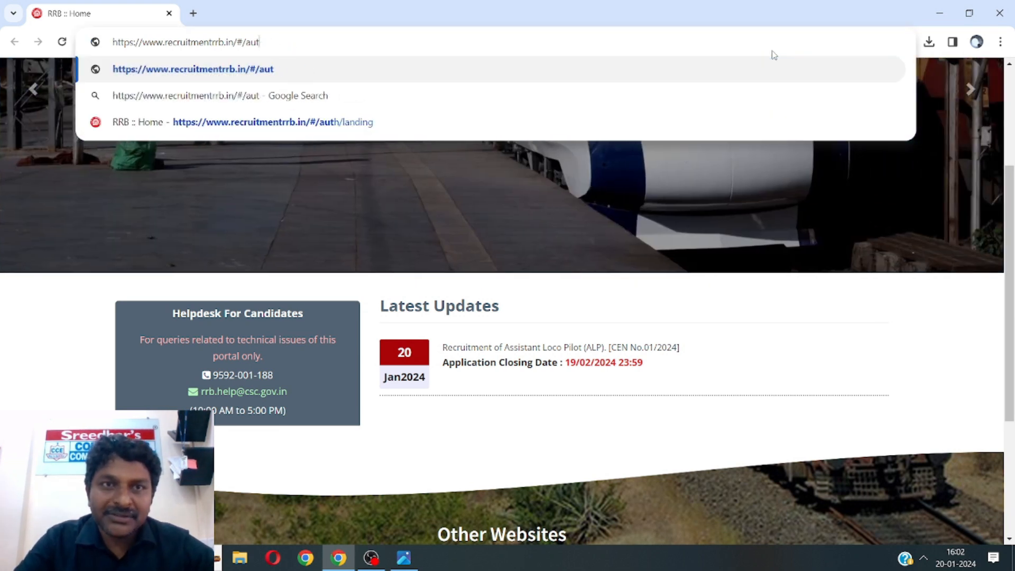
pyautogui.press('BackSpace')
pyautogui.press('BackSpace')
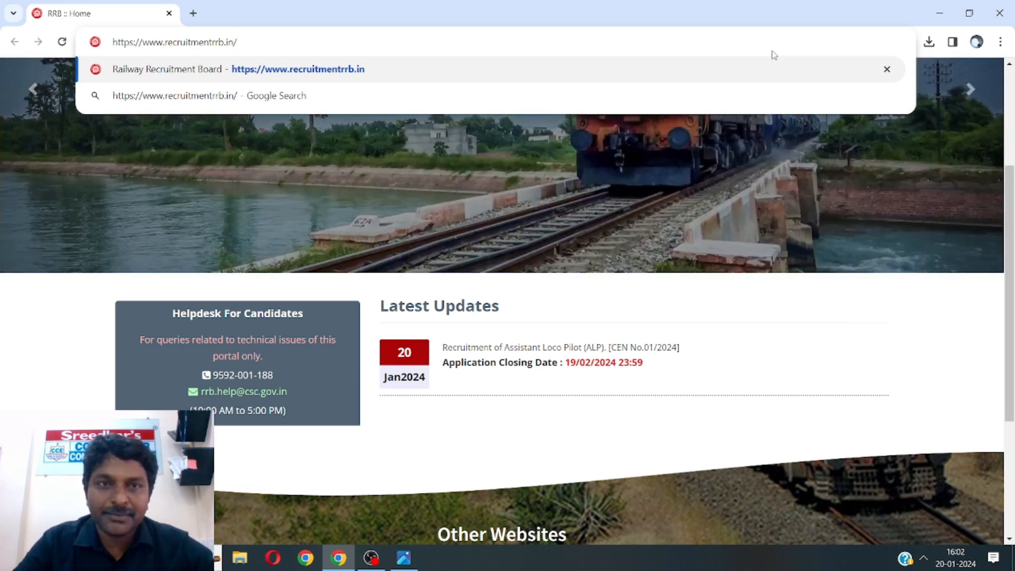
pyautogui.press('Return')
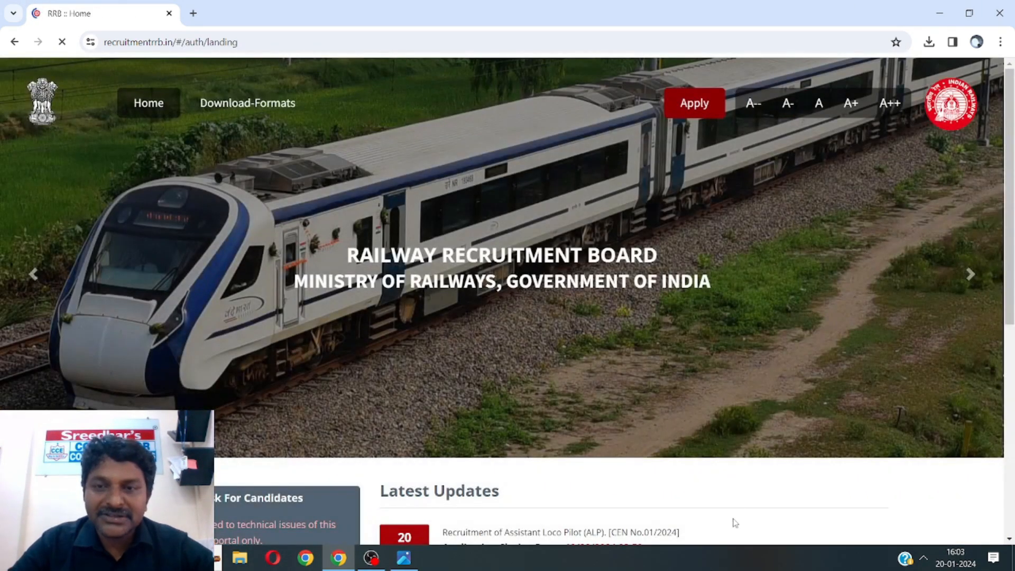
pyautogui.scroll(-5, 747, 491)
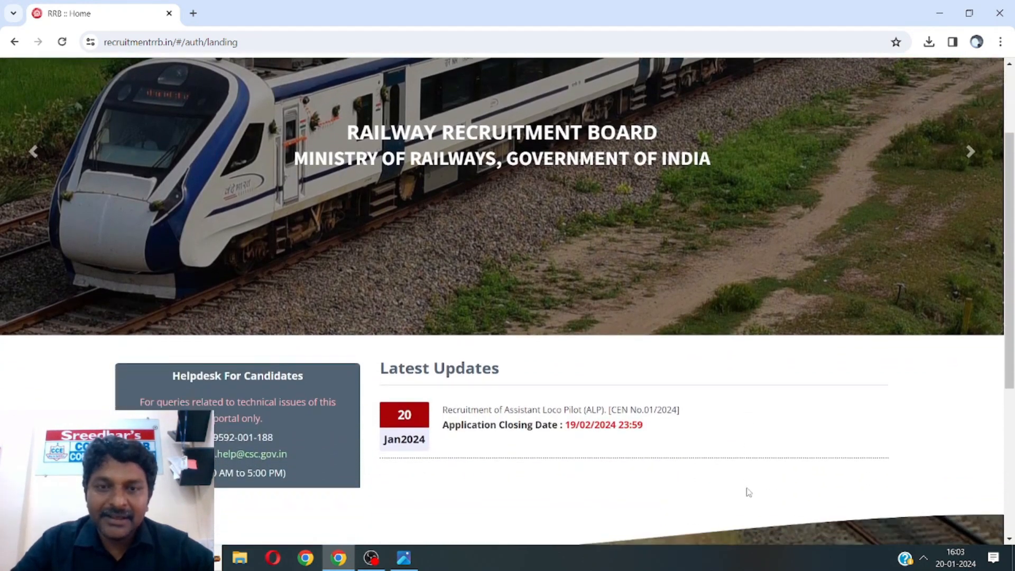
pyautogui.scroll(-1, 748, 491)
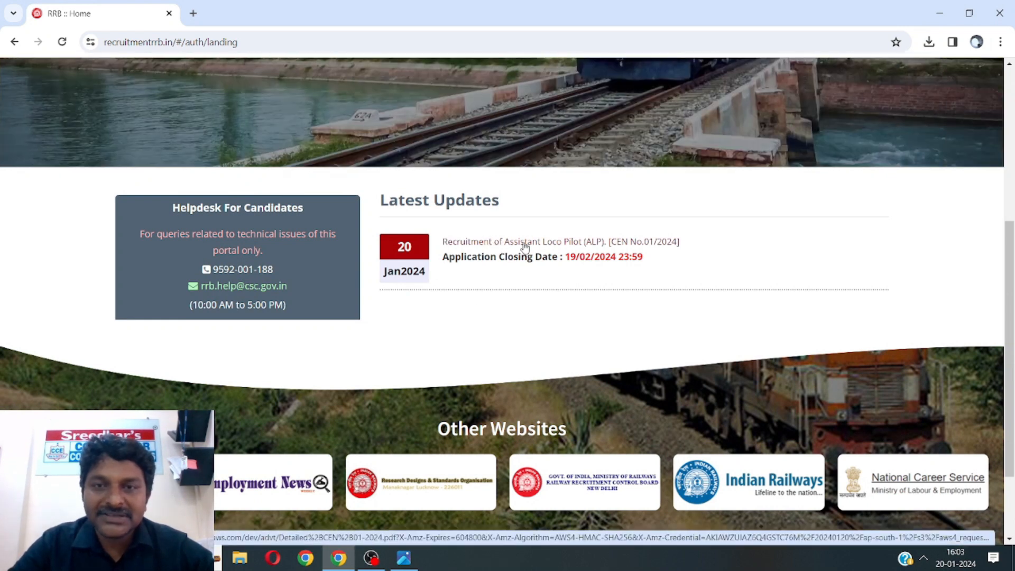
# Download the ALP notice as Detailed+CEN+01-2024.pdf, then return to the RRB :: Home tab
pyautogui.click(536, 246)
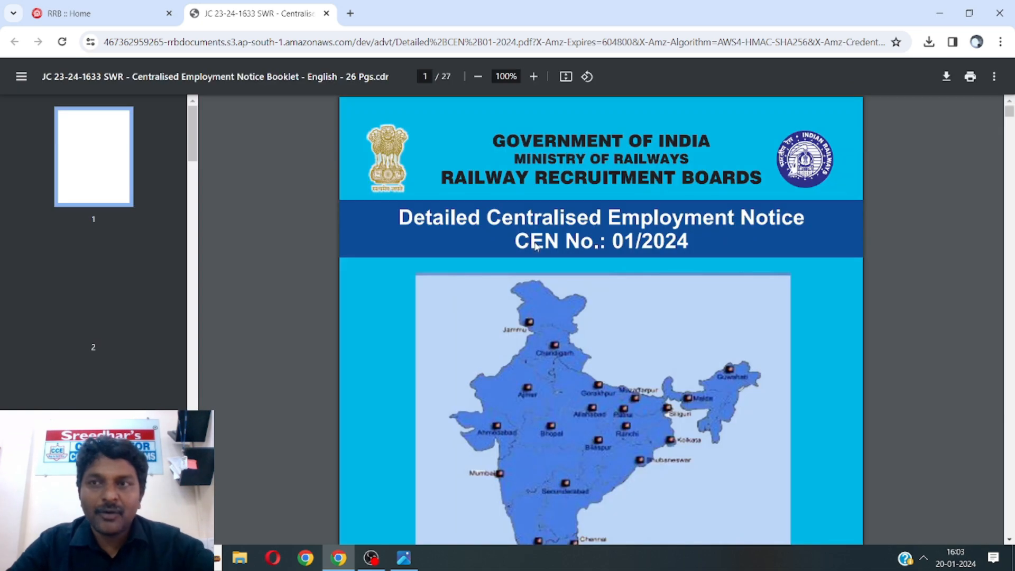
pyautogui.click(948, 77)
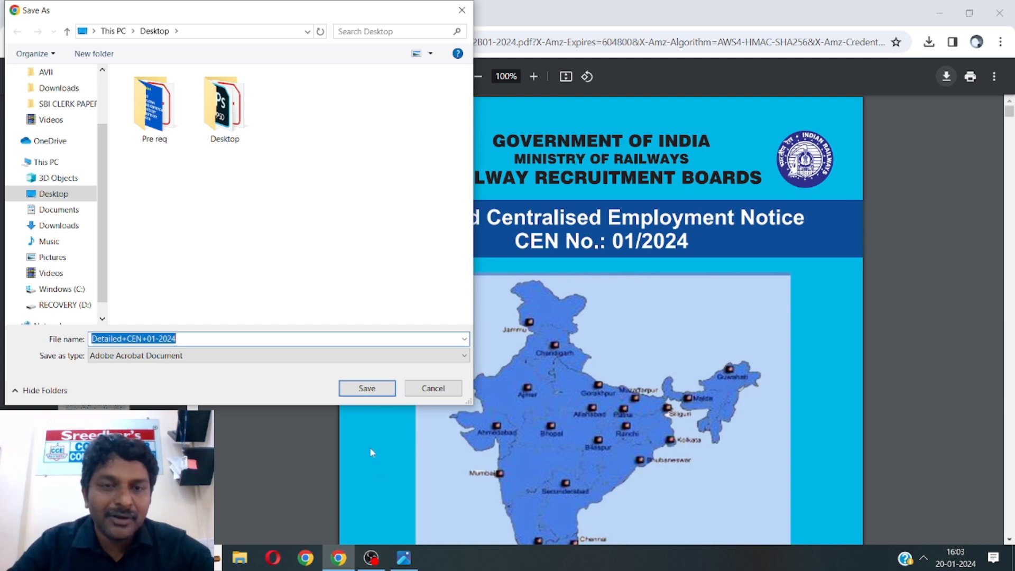
pyautogui.click(362, 388)
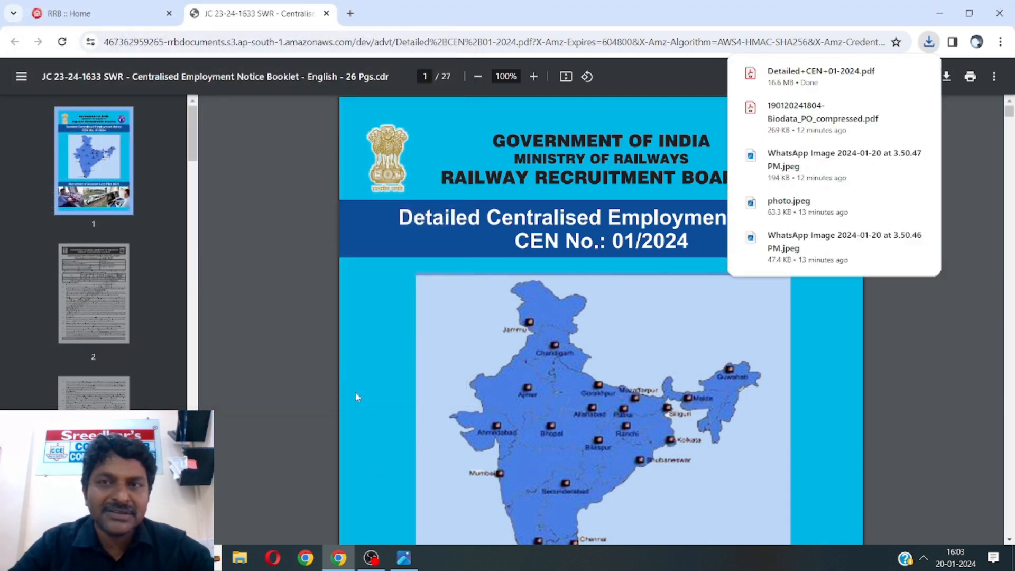
pyautogui.click(132, 14)
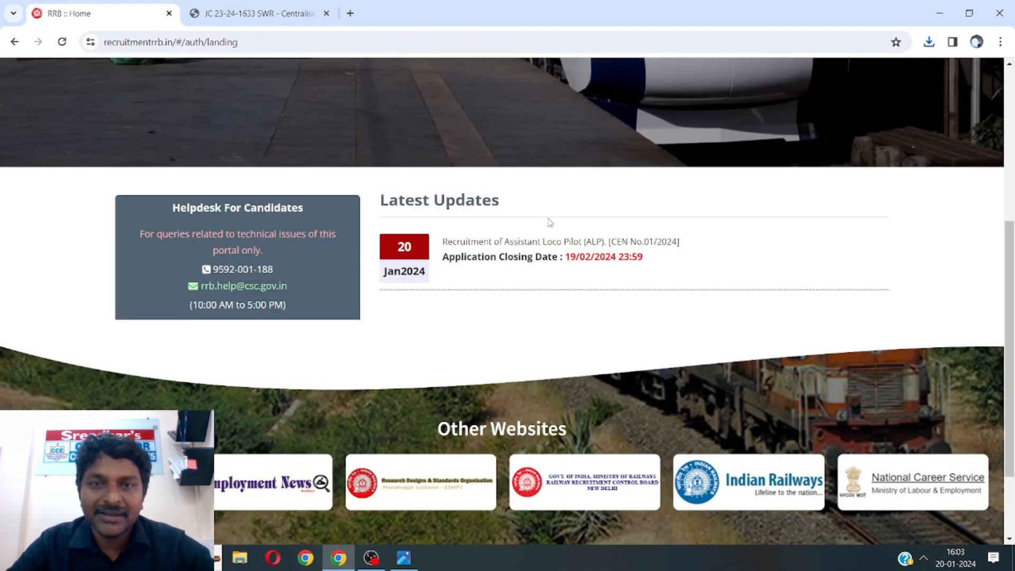
# Scroll to the top and open the Apply dropdown with its account options
pyautogui.scroll(5, 592, 204)
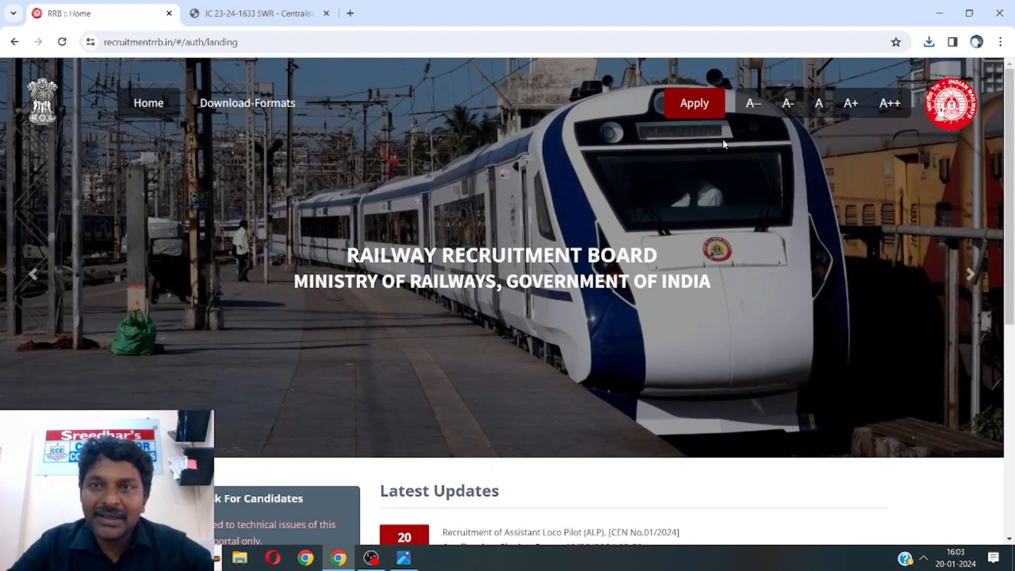
pyautogui.click(691, 108)
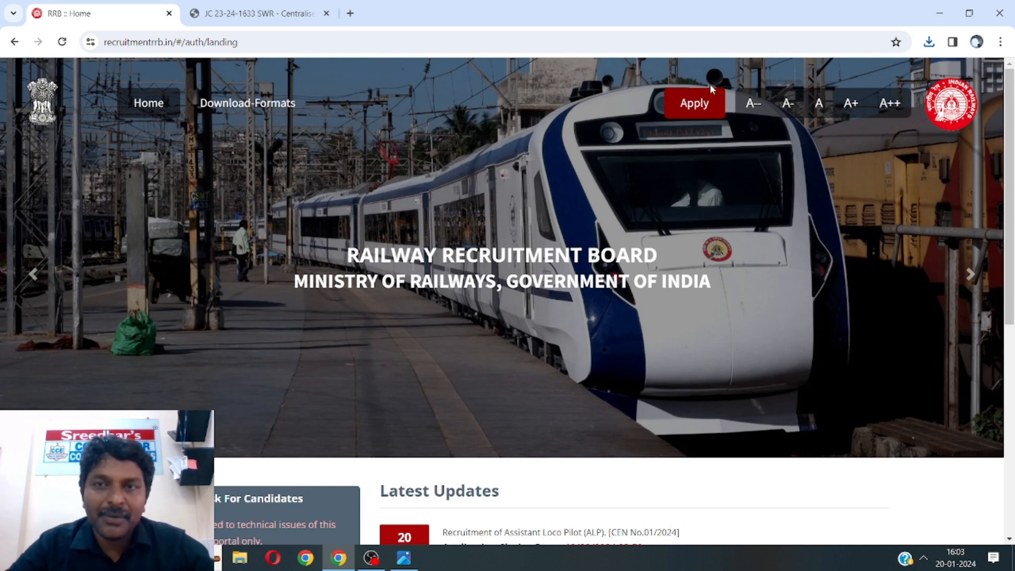
pyautogui.moveTo(694, 117)
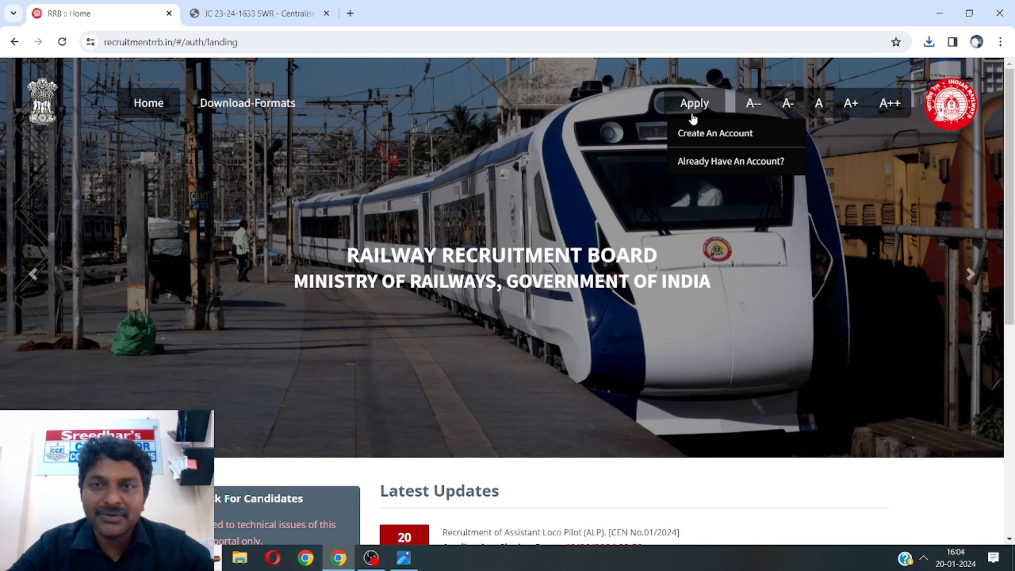
# Choose Create An Account and read through the fees, payment and scanned-document instructions
pyautogui.click(697, 135)
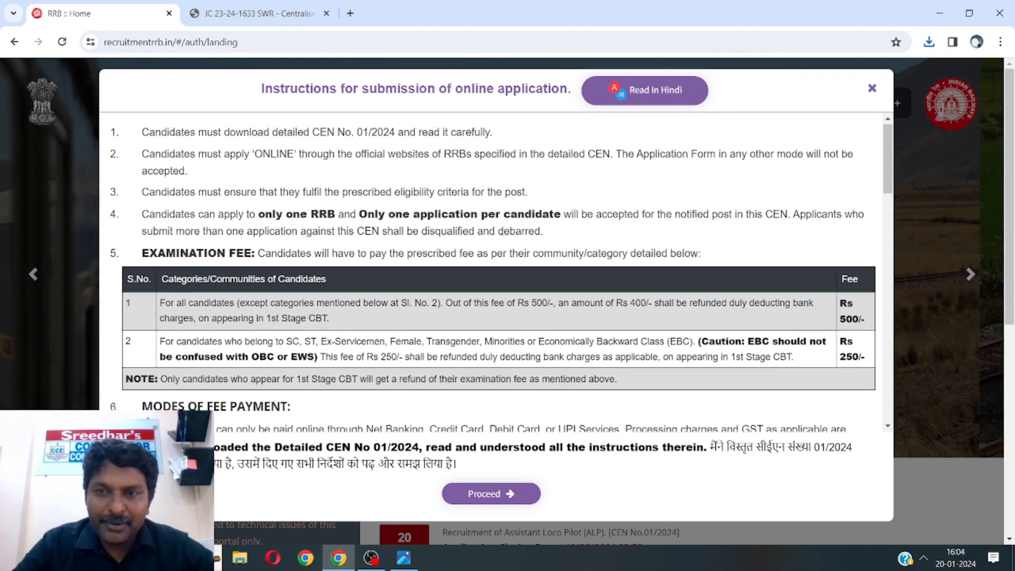
pyautogui.scroll(-2, 503, 231)
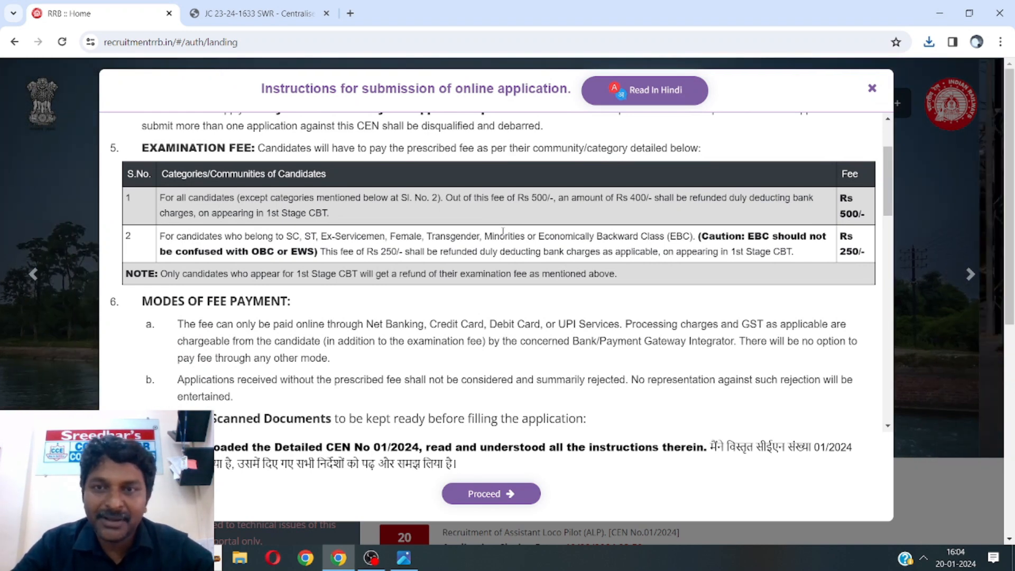
pyautogui.scroll(-2, 503, 231)
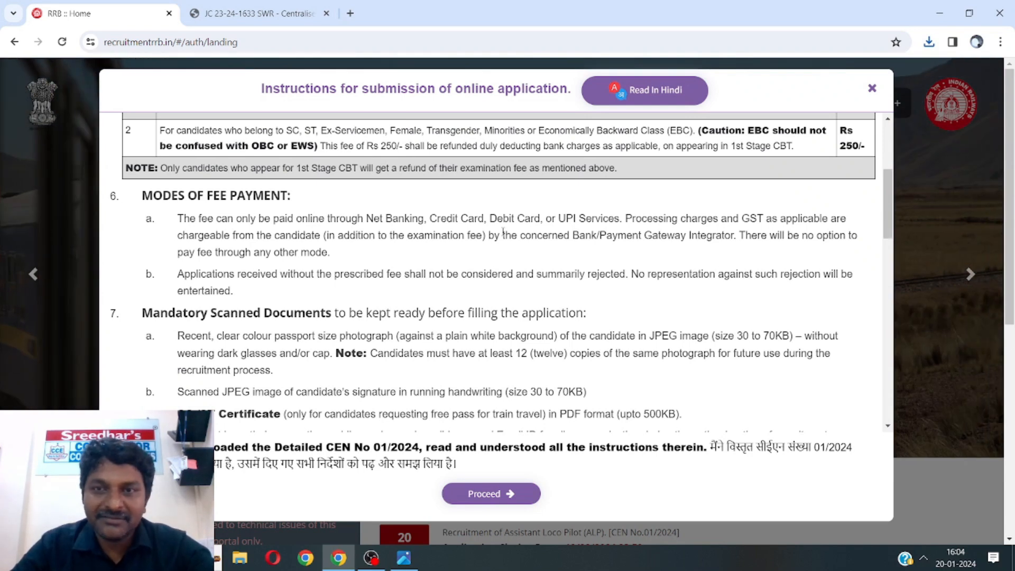
pyautogui.scroll(-2, 502, 231)
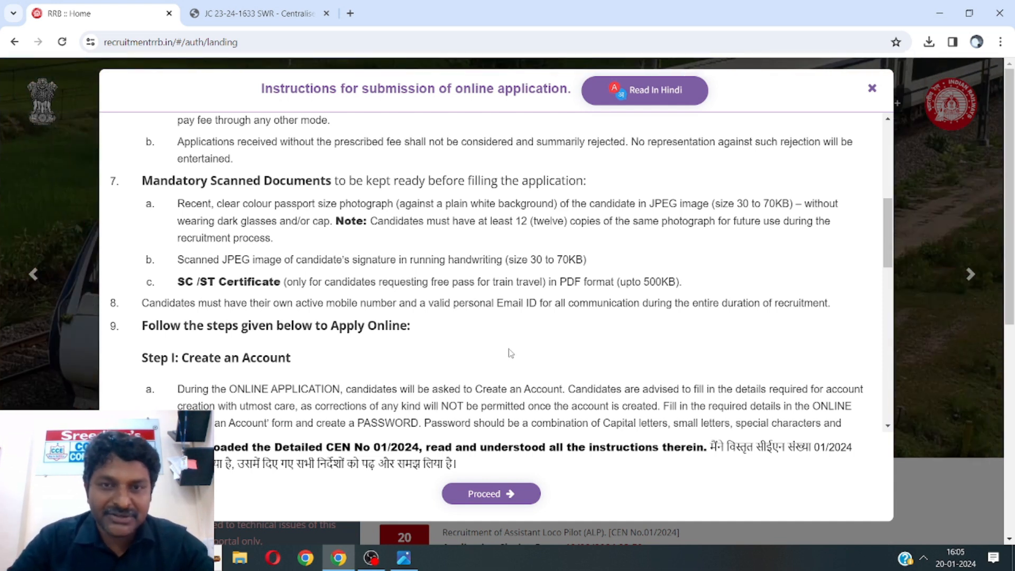
# Scroll to the end of the instructions and accept them with Proceed
pyautogui.scroll(-3, 511, 353)
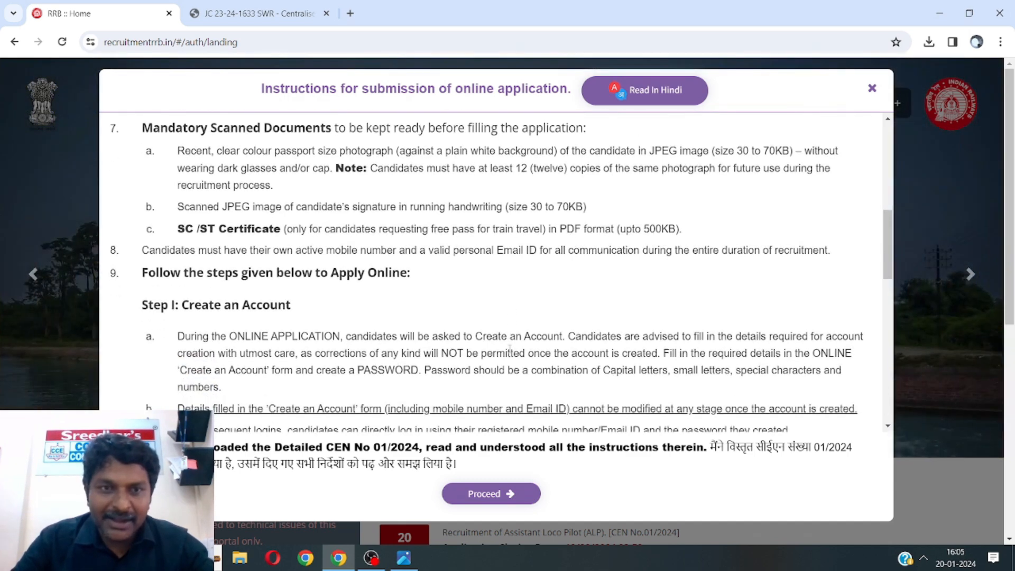
pyautogui.scroll(-6, 509, 349)
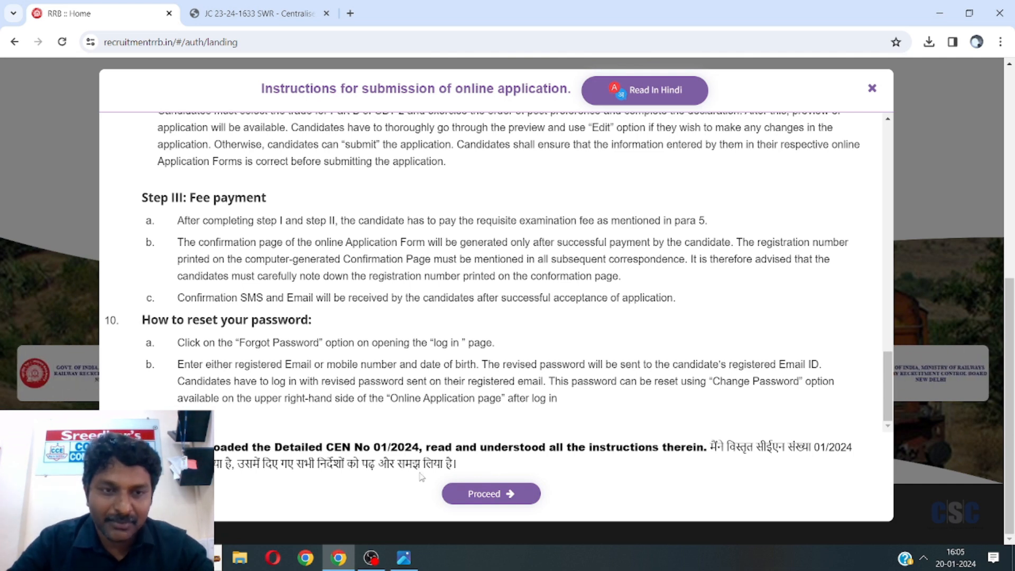
pyautogui.click(487, 495)
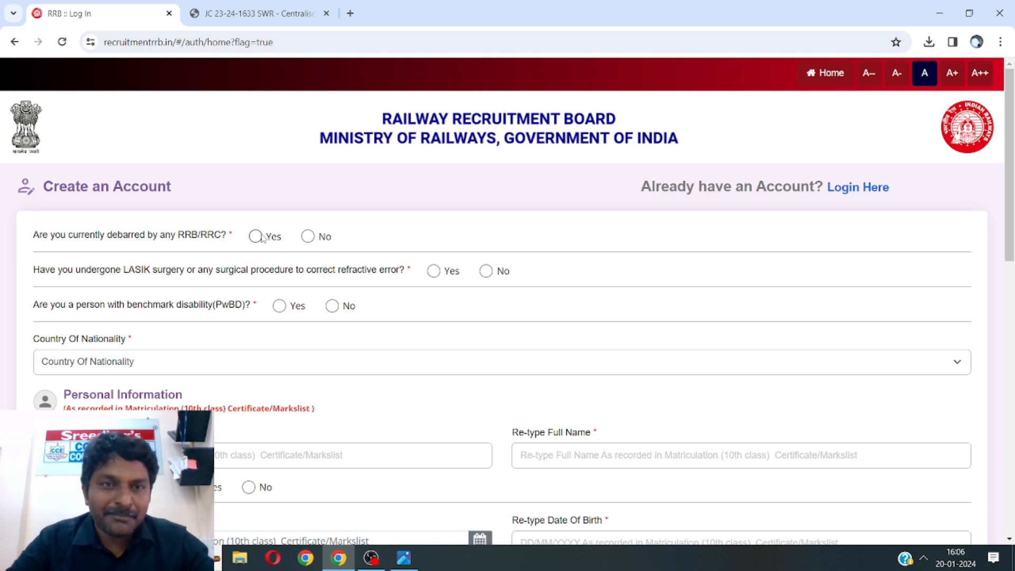
# Answer No to the debarment, LASIK and PwBD questions and select India as nationality
pyautogui.click(307, 237)
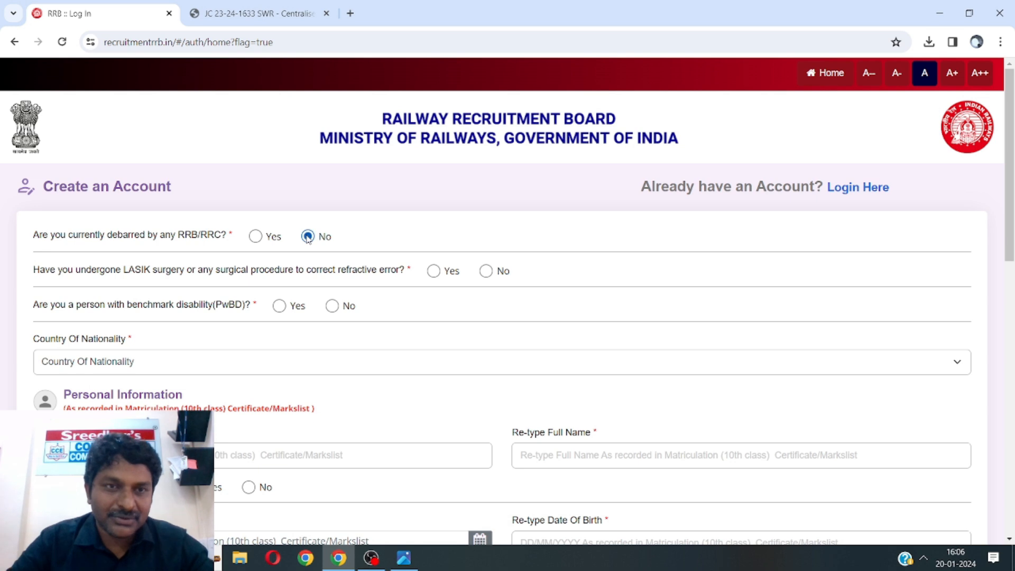
pyautogui.click(255, 239)
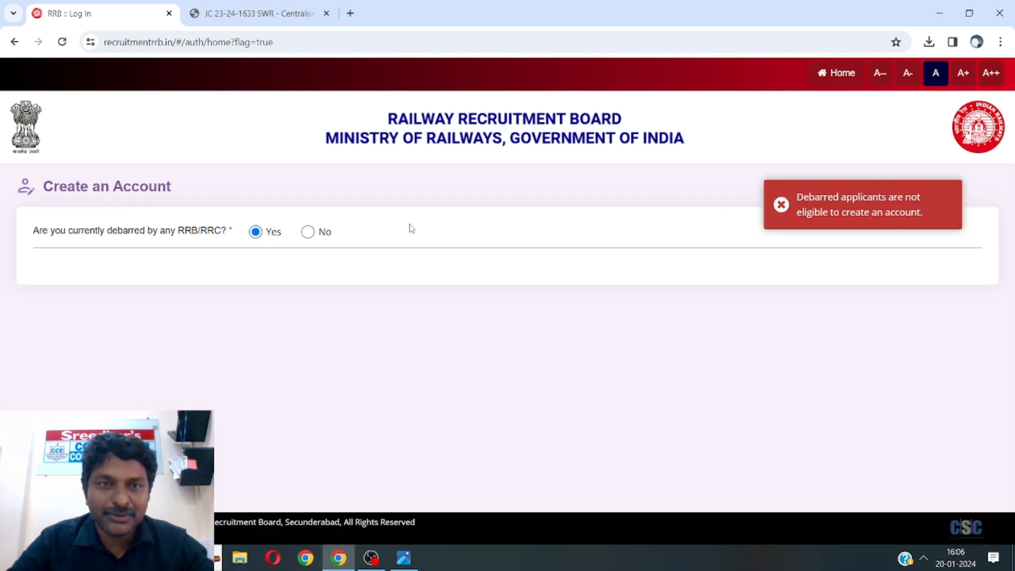
pyautogui.click(308, 232)
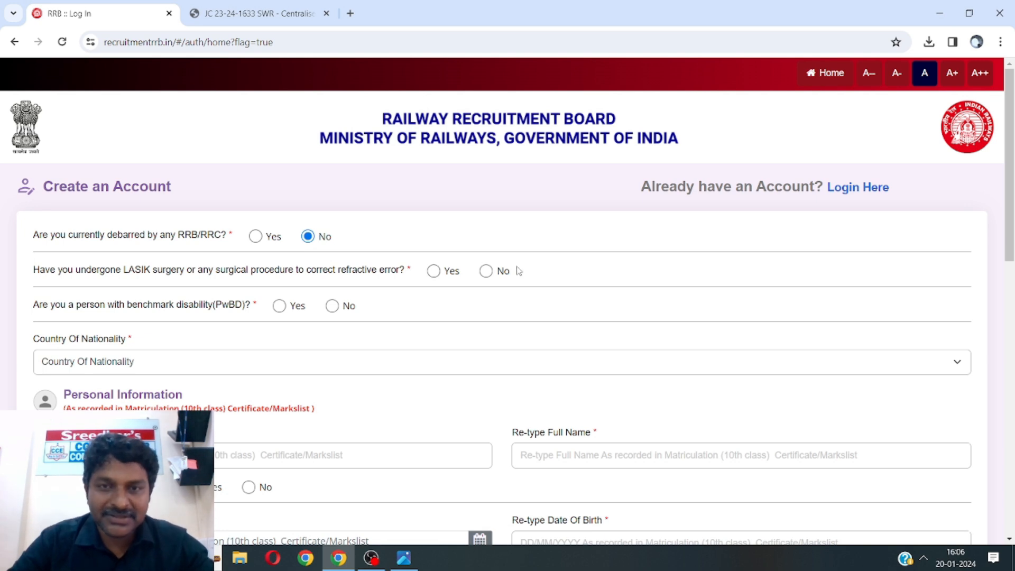
pyautogui.click(486, 272)
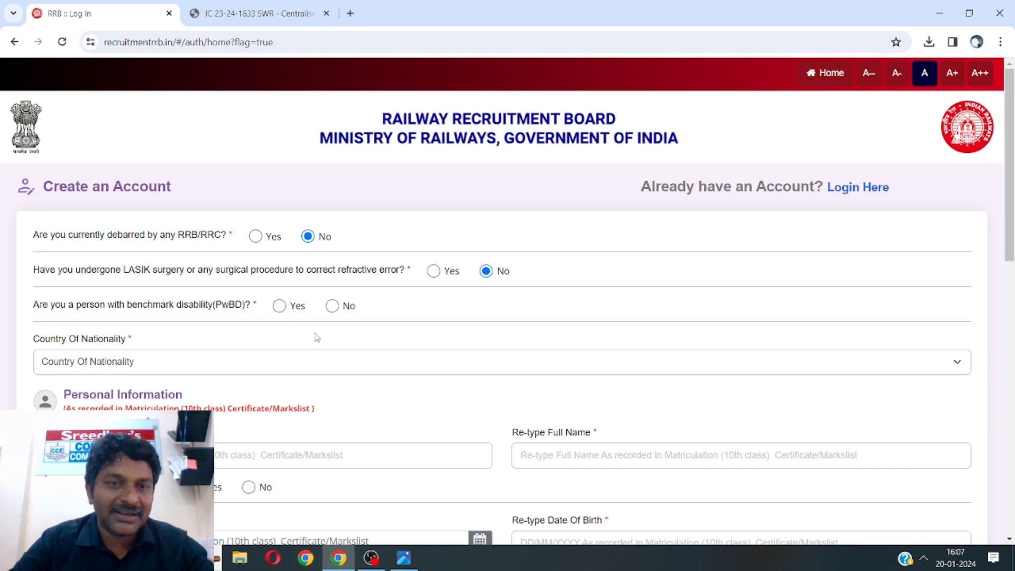
pyautogui.click(332, 306)
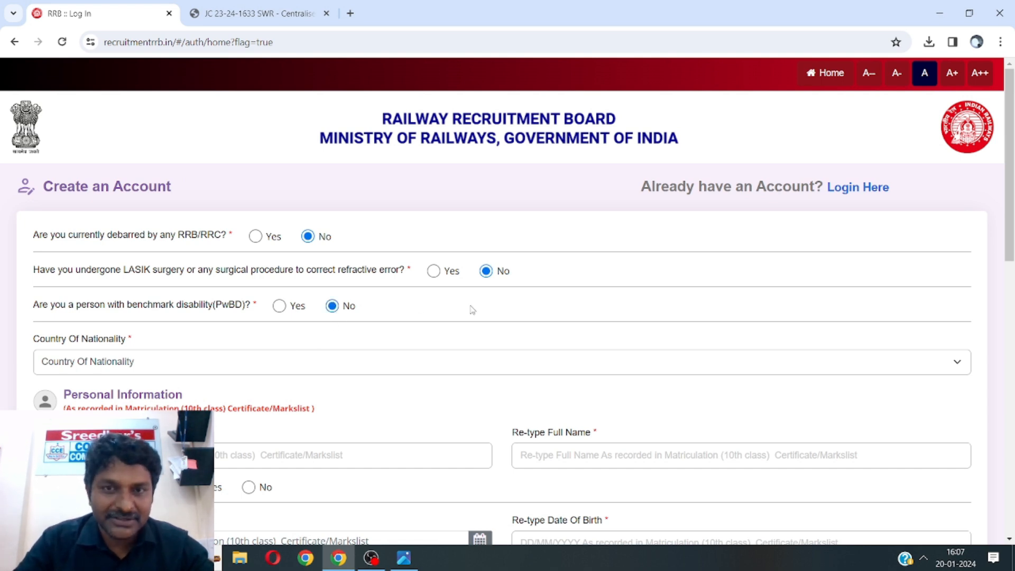
pyautogui.click(213, 369)
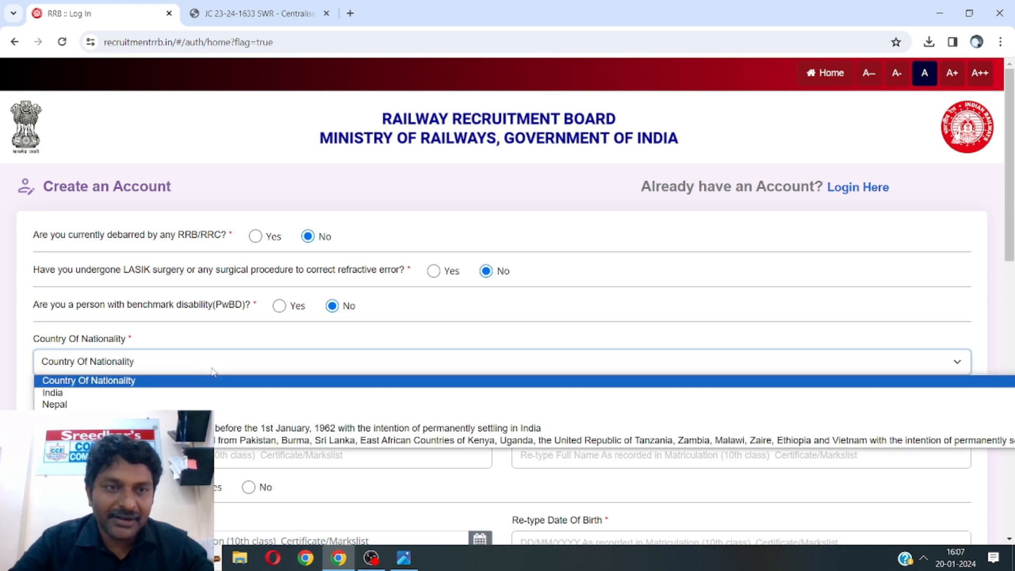
pyautogui.click(201, 394)
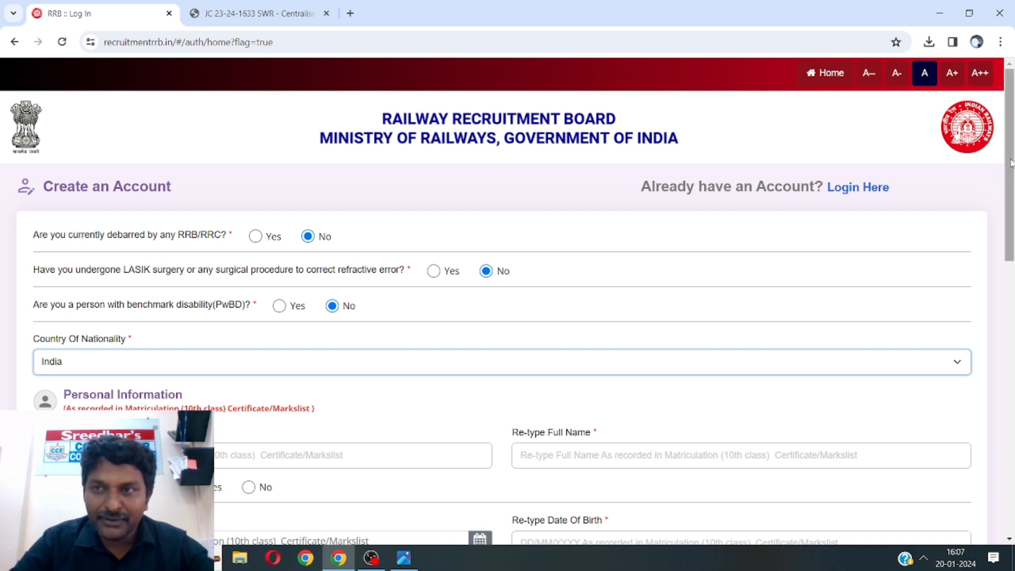
# Enter the applicant's full name in Full Name and again in Re-type Full Name
pyautogui.moveTo(1010, 165); pyautogui.dragTo(1010, 282)
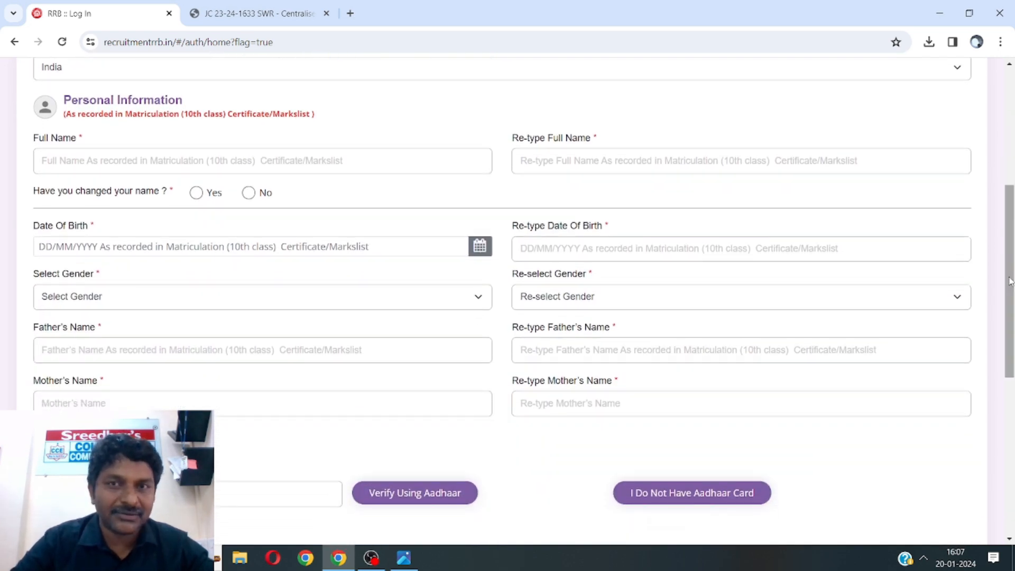
pyautogui.click(291, 159)
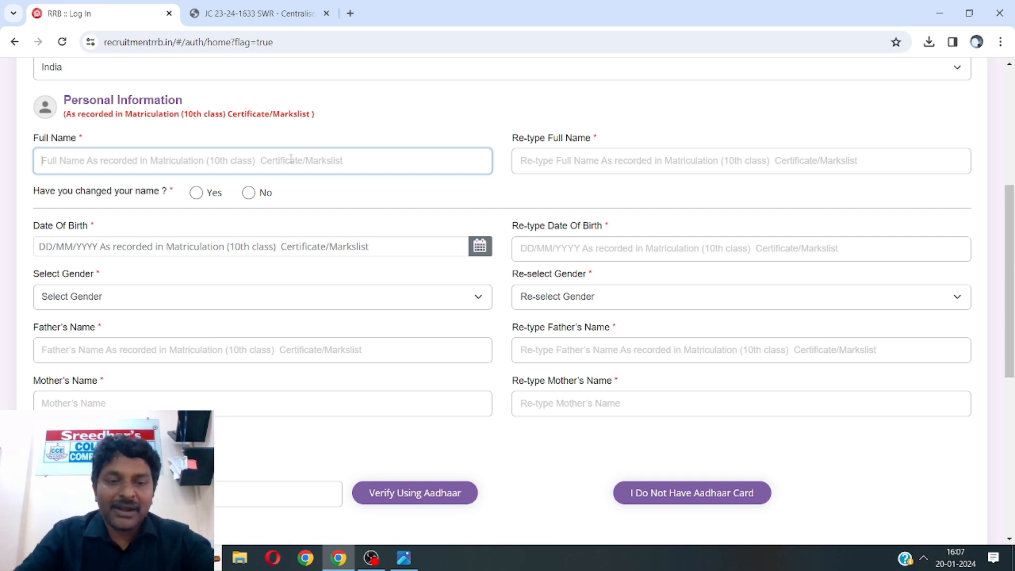
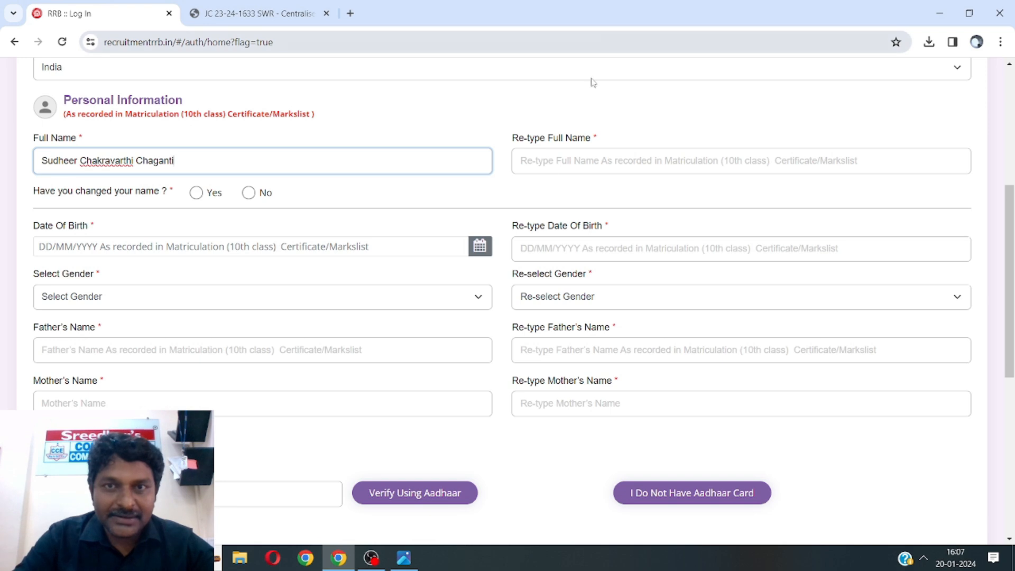
pyautogui.click(539, 168)
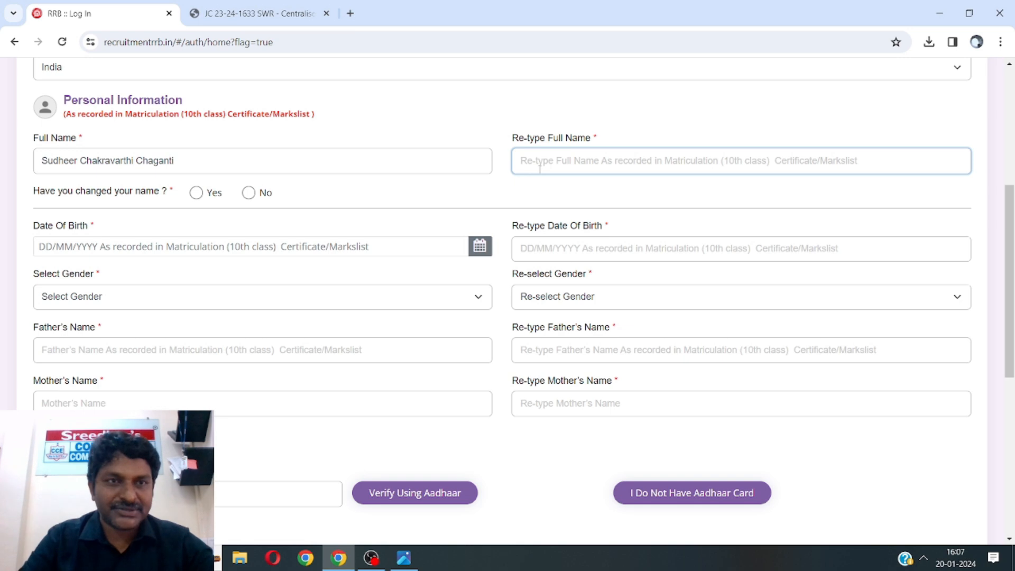
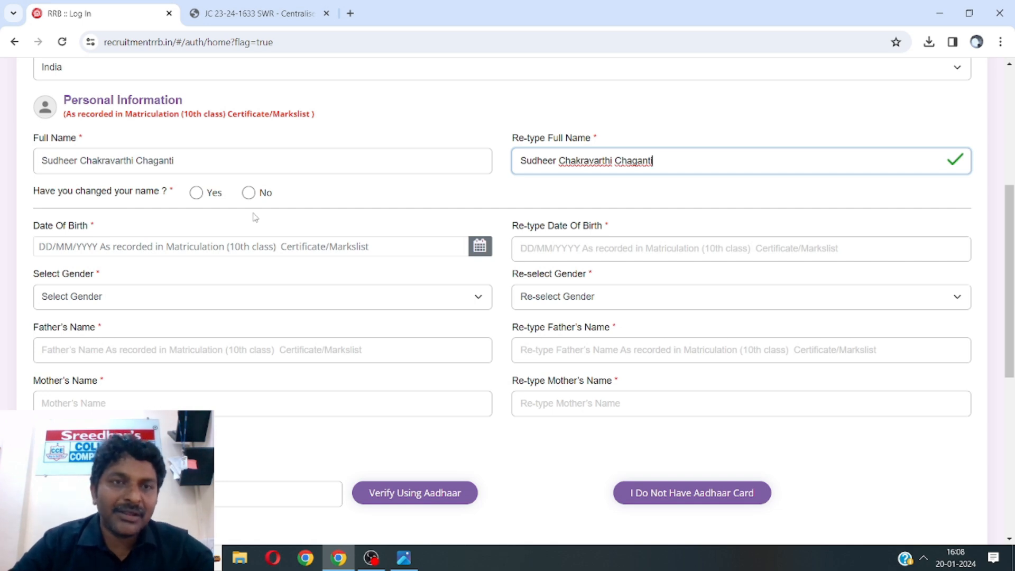
# Answer No to 'Have you changed your name?' after dismissing the Information popup
pyautogui.click(196, 193)
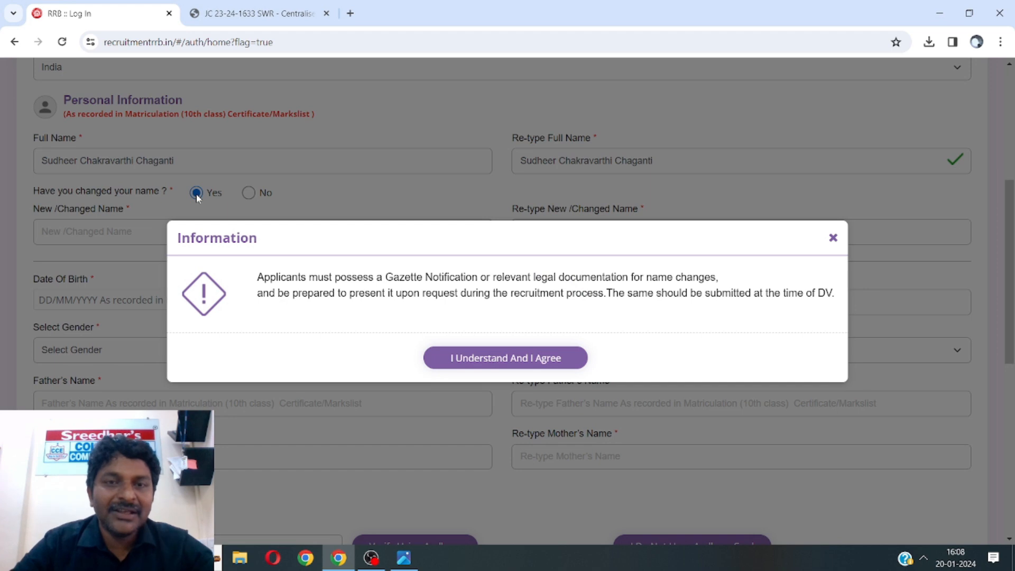
pyautogui.click(834, 238)
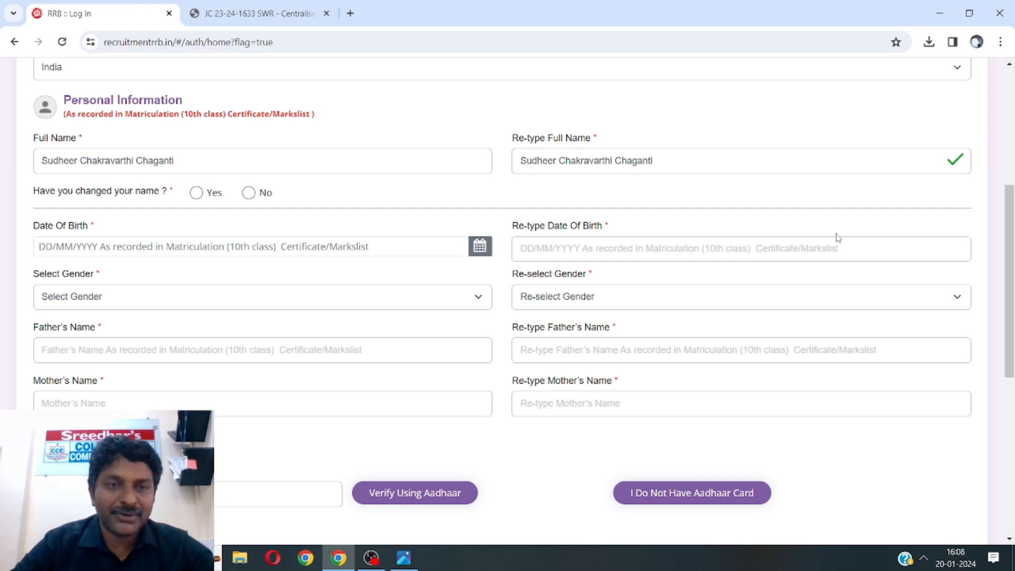
pyautogui.click(248, 192)
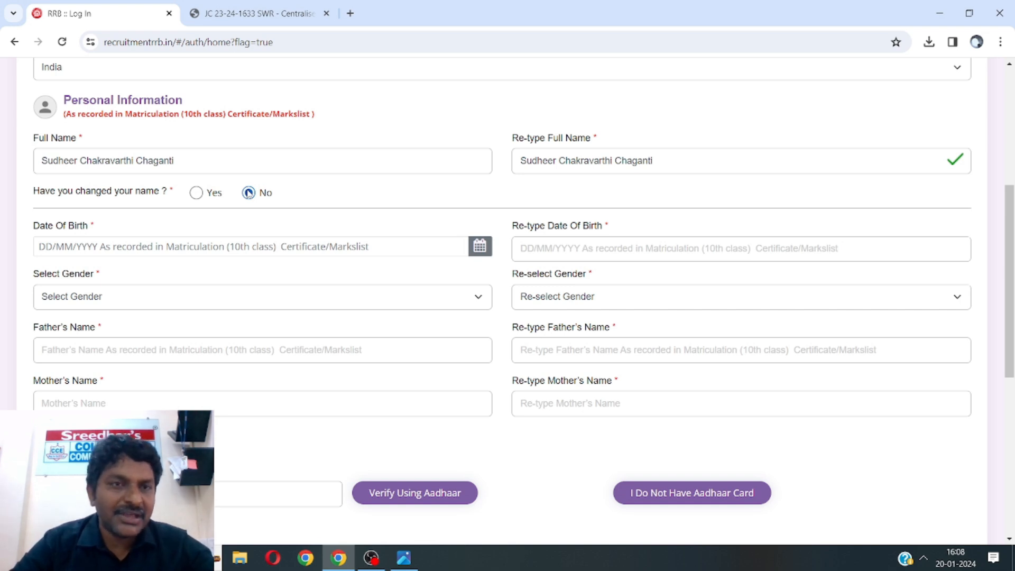
pyautogui.click(42, 246)
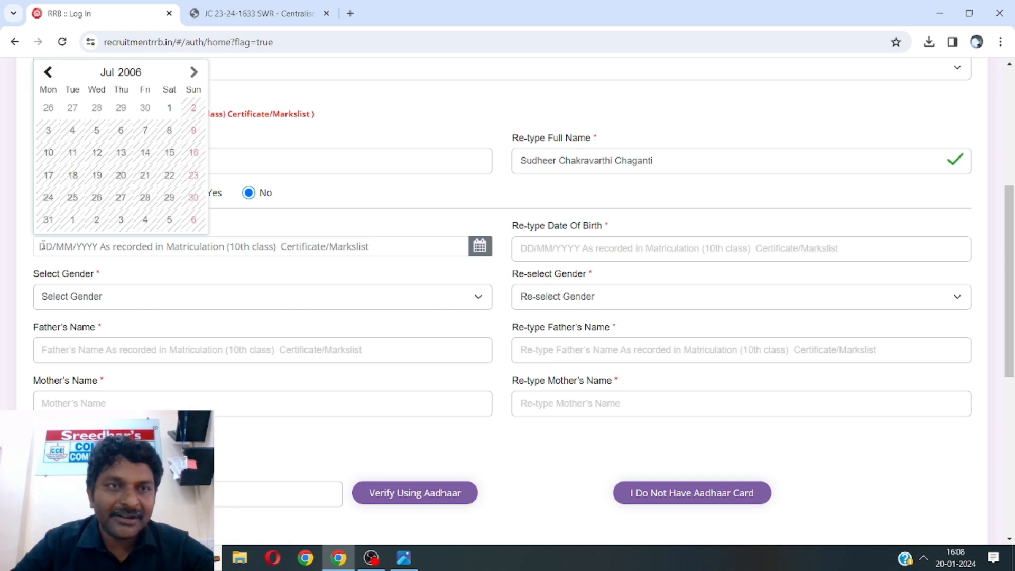
pyautogui.click(131, 73)
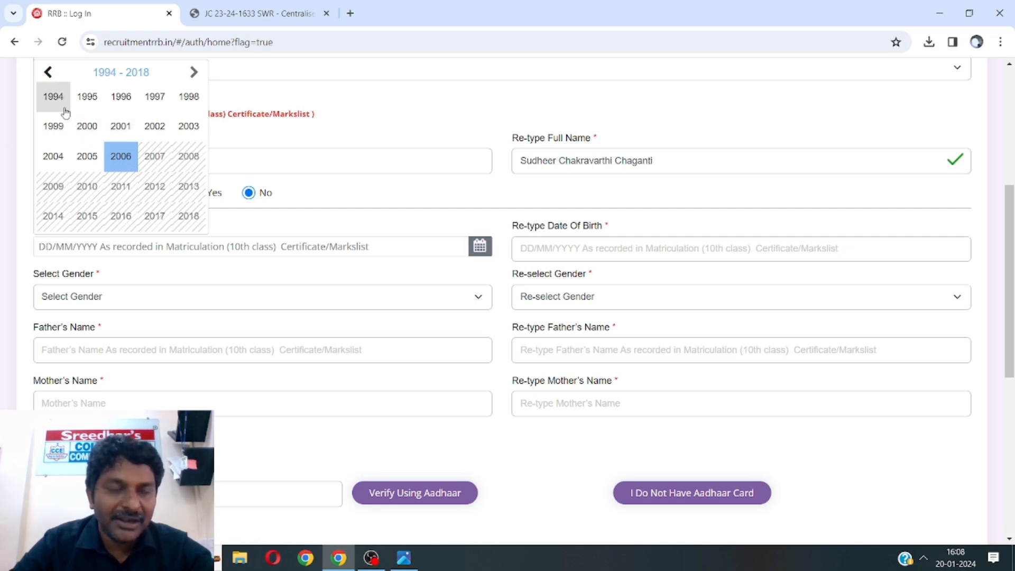
pyautogui.click(48, 73)
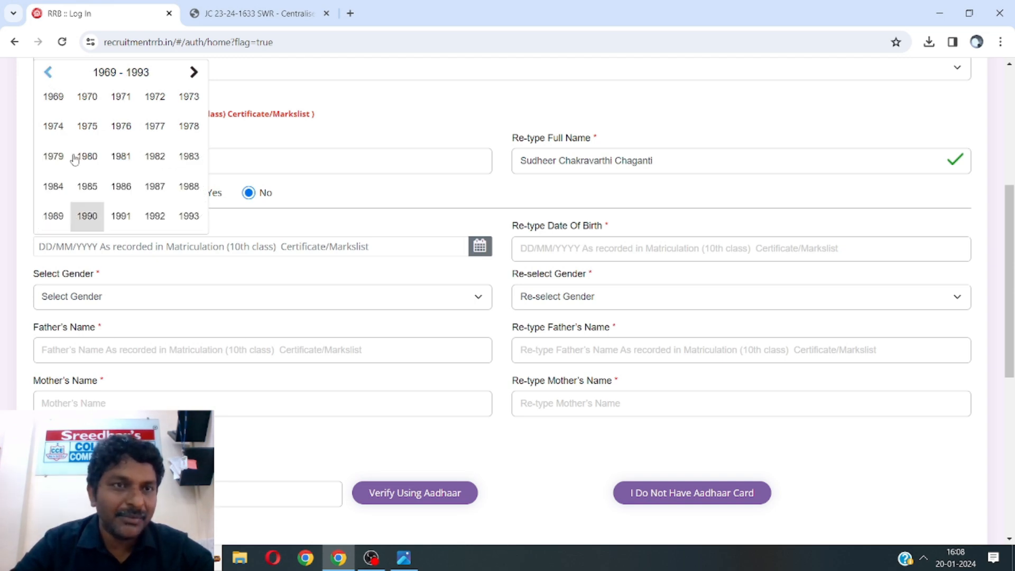
pyautogui.click(68, 195)
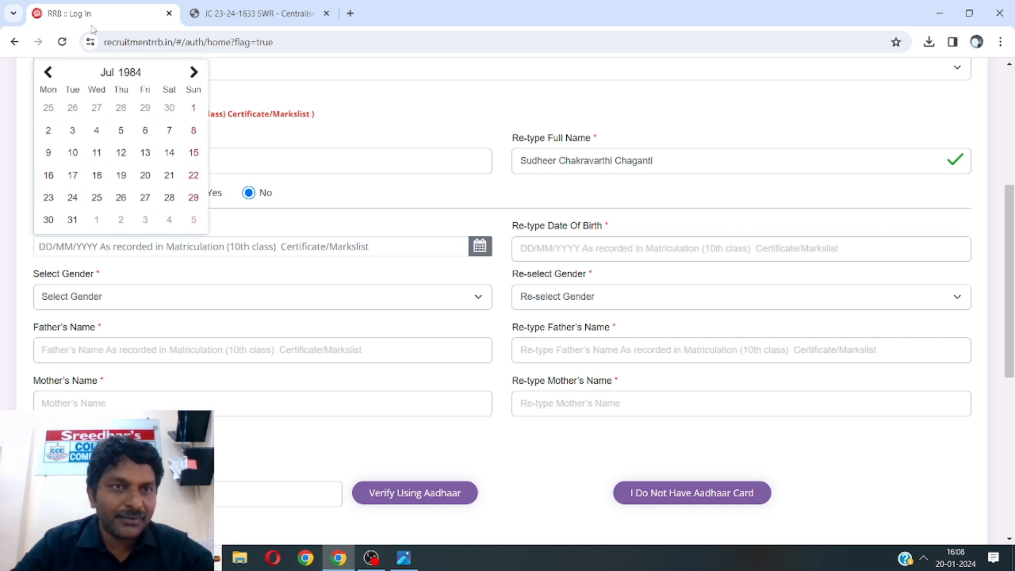
pyautogui.click(48, 73)
pyautogui.click(50, 77)
pyautogui.click(51, 77)
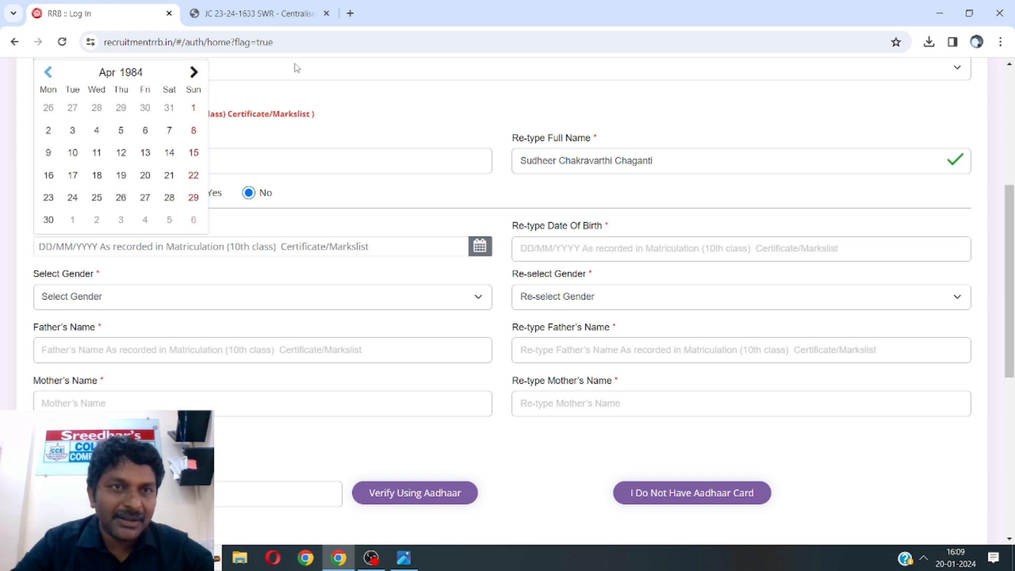
pyautogui.click(197, 77)
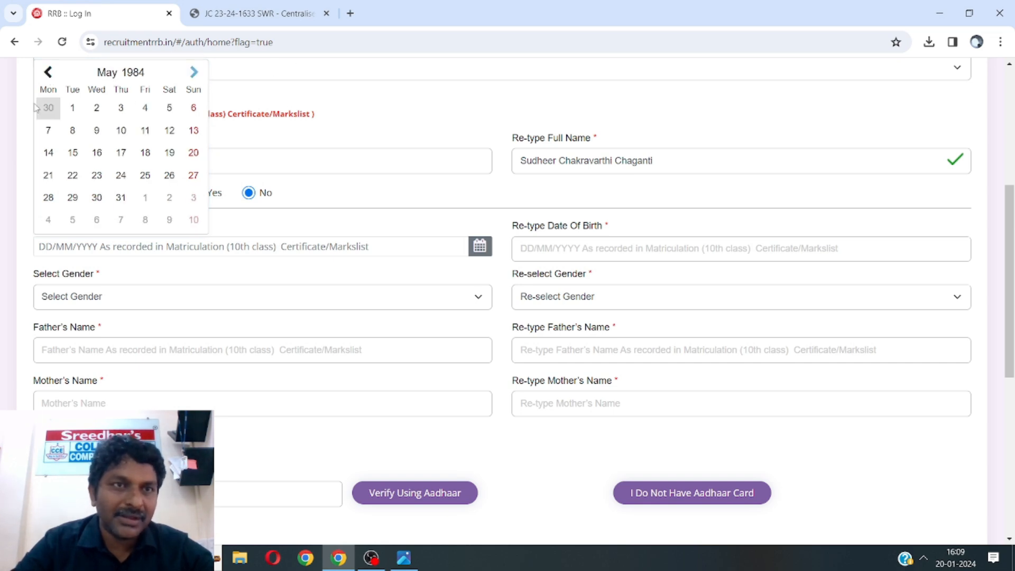
pyautogui.click(47, 73)
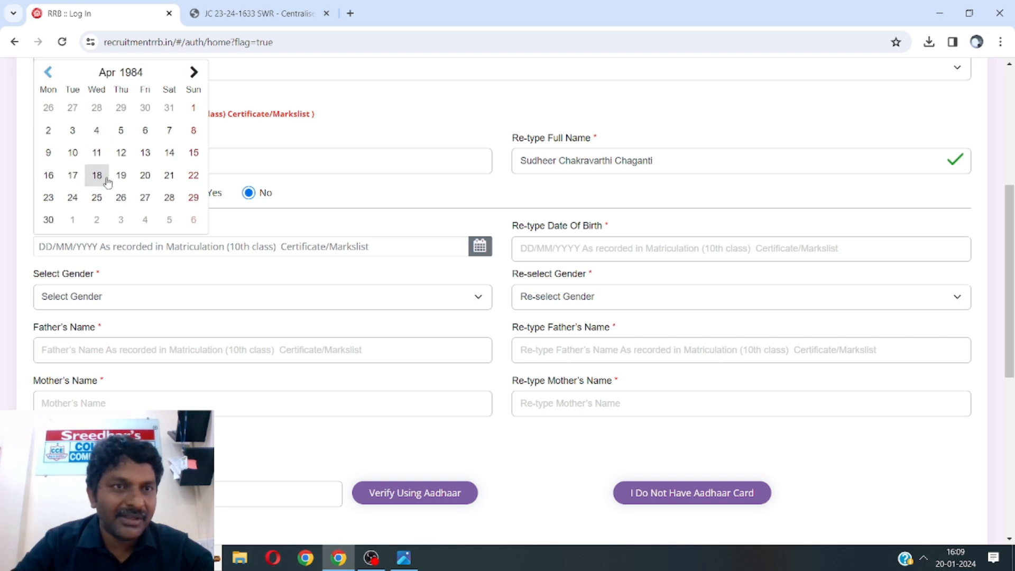
pyautogui.click(163, 182)
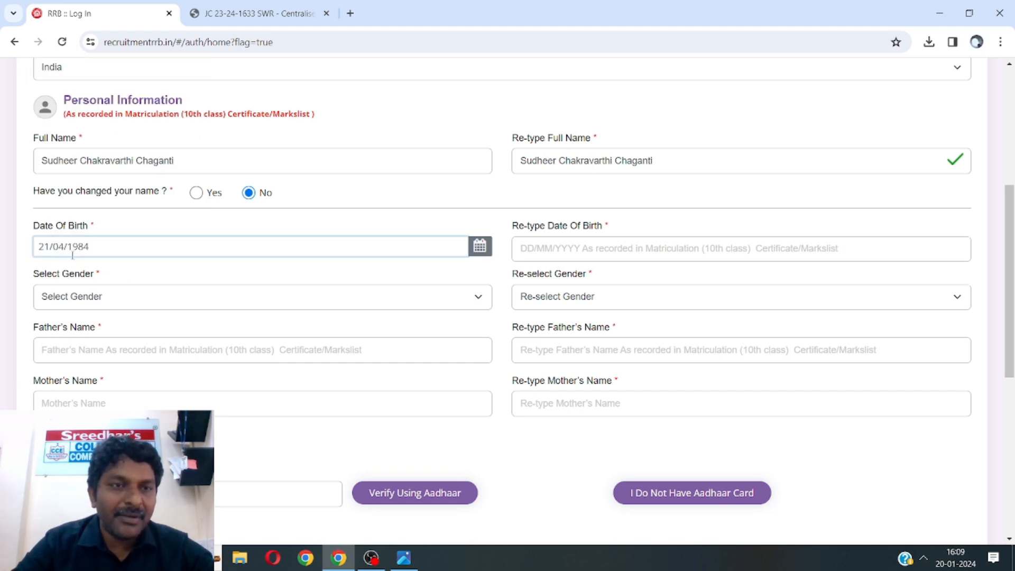
pyautogui.click(519, 252)
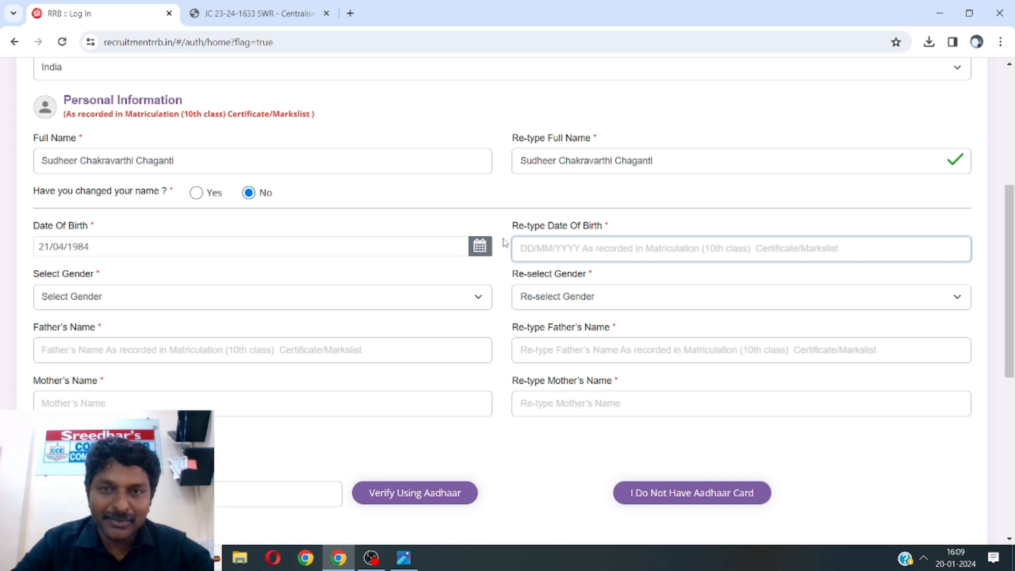
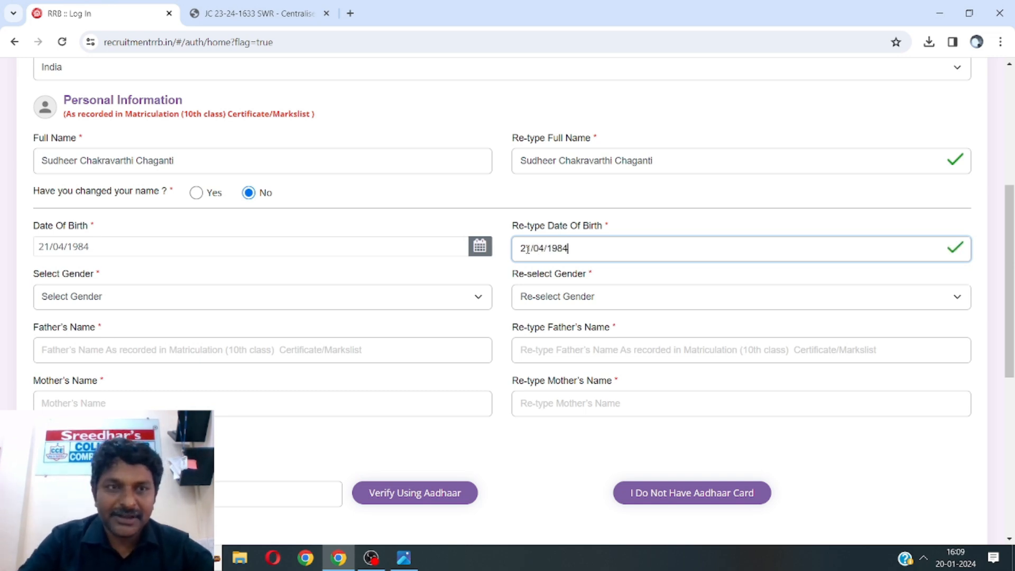
pyautogui.click(187, 297)
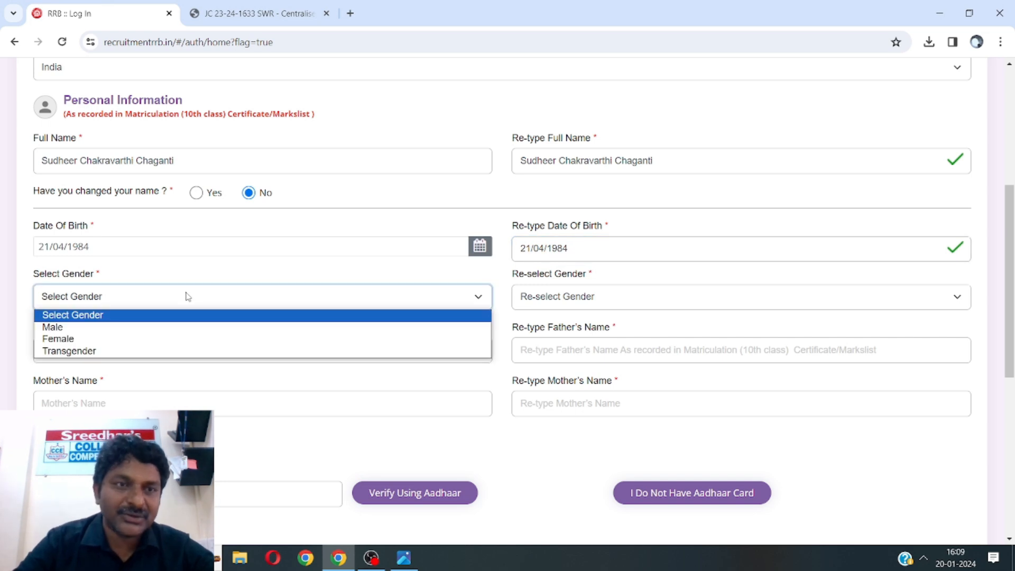
pyautogui.click(159, 329)
pyautogui.click(566, 308)
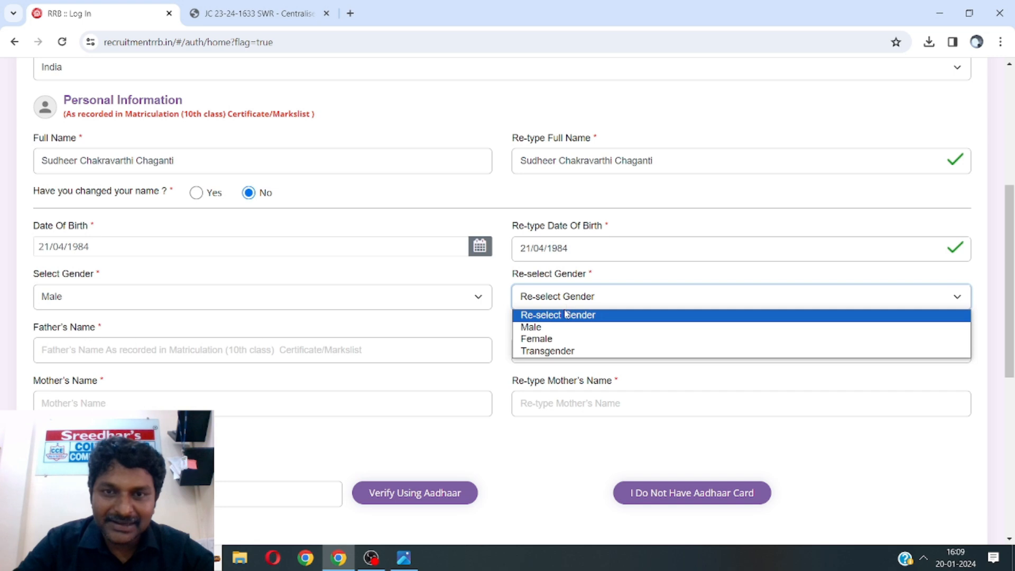
pyautogui.click(561, 327)
pyautogui.click(289, 362)
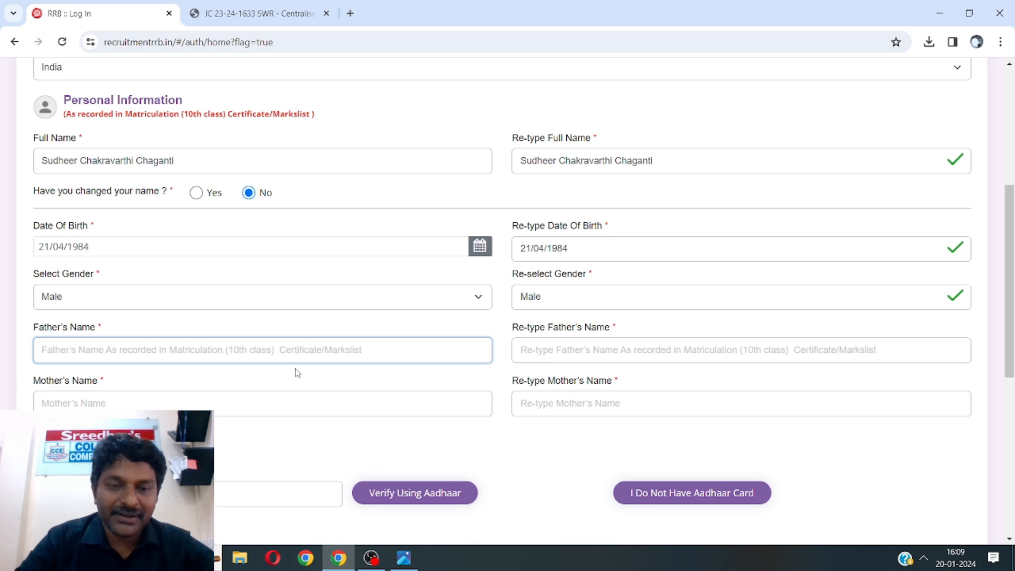
# Enter the father's name and retype it identically in Re-type Father's Name
pyautogui.write('Venkat')
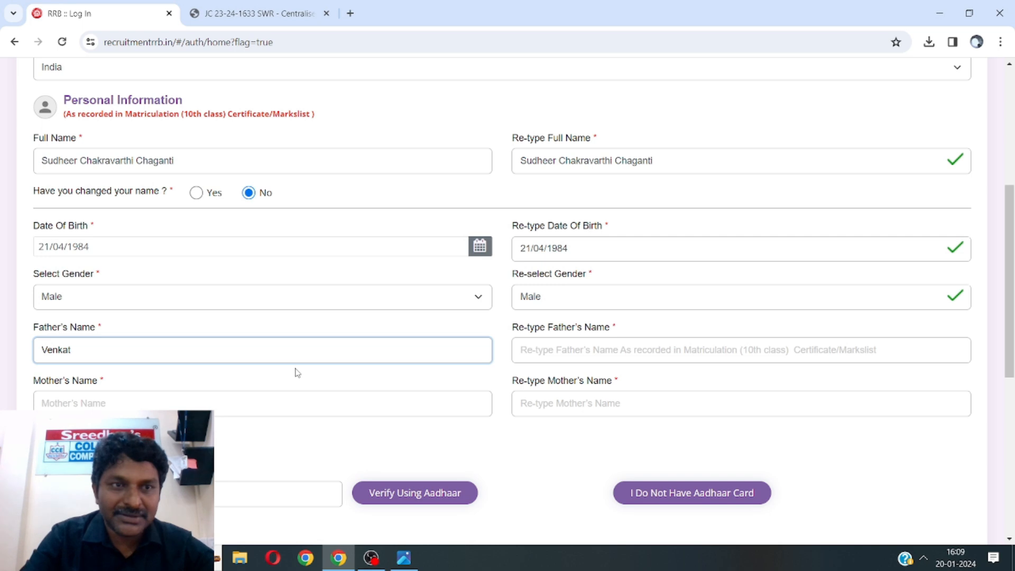
pyautogui.write('a')
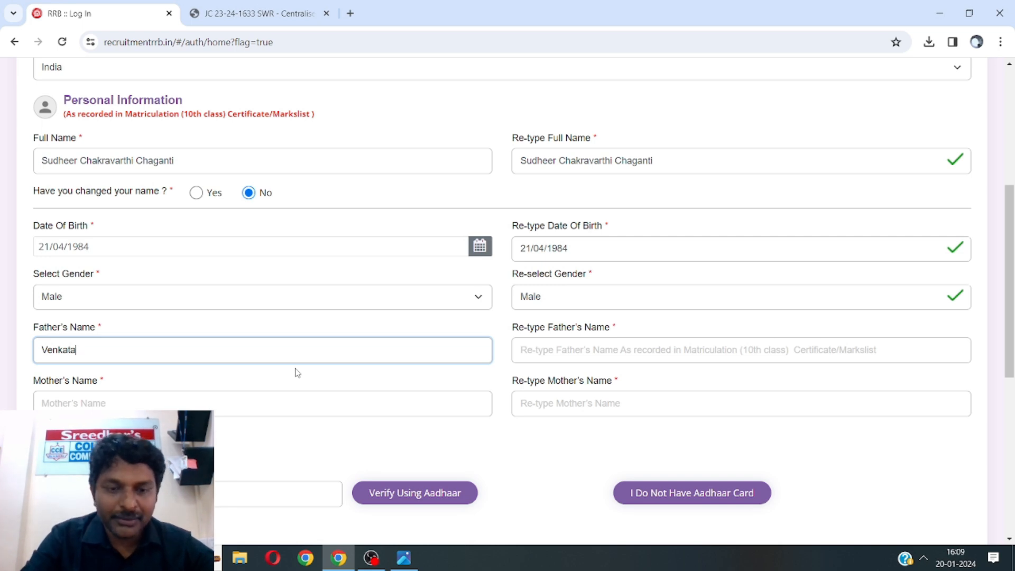
pyautogui.press('BackSpace')
pyautogui.write('eswararao')
pyautogui.press('Tab')
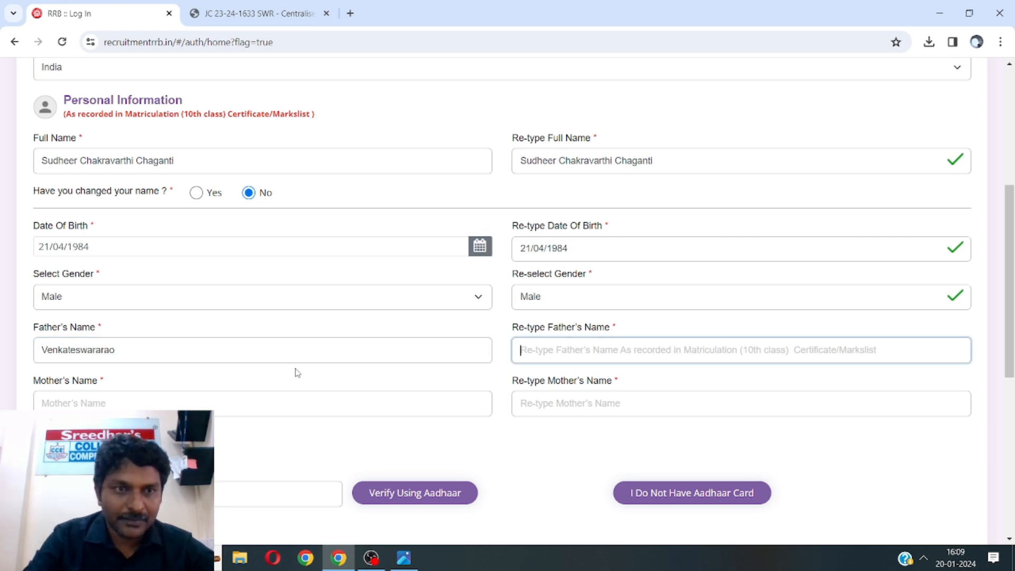
pyautogui.write('Venkateswararao')
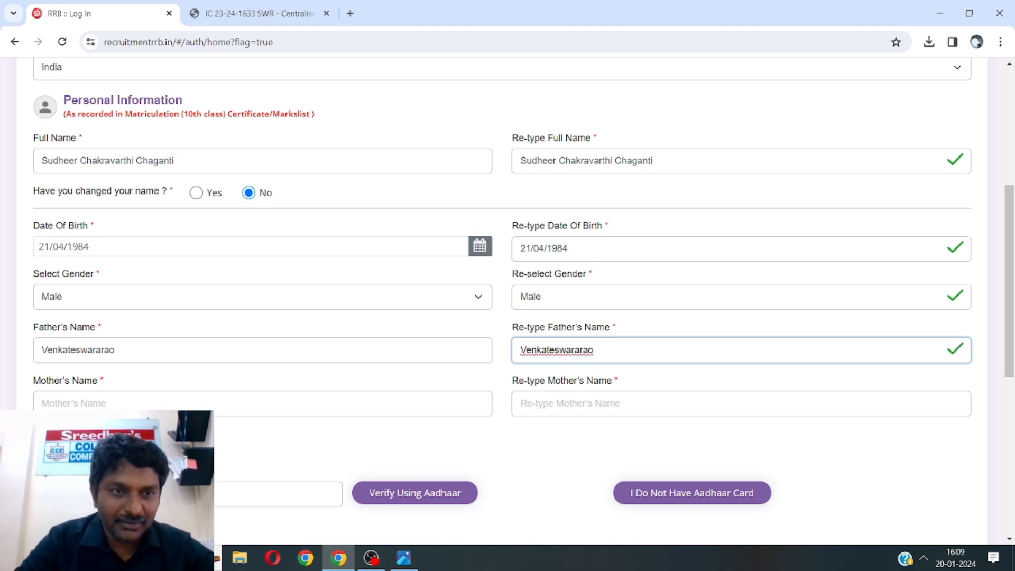
pyautogui.click(69, 406)
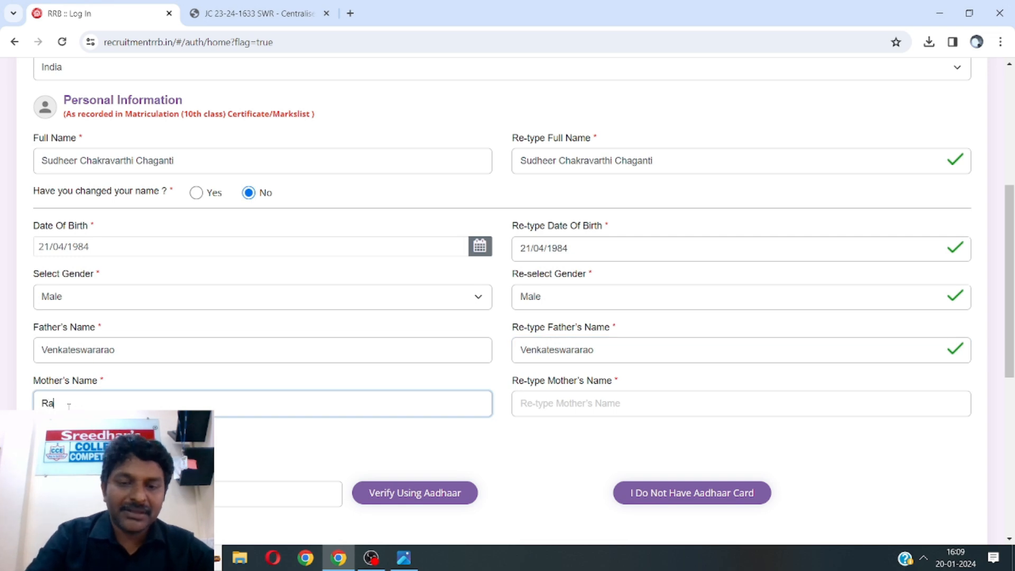
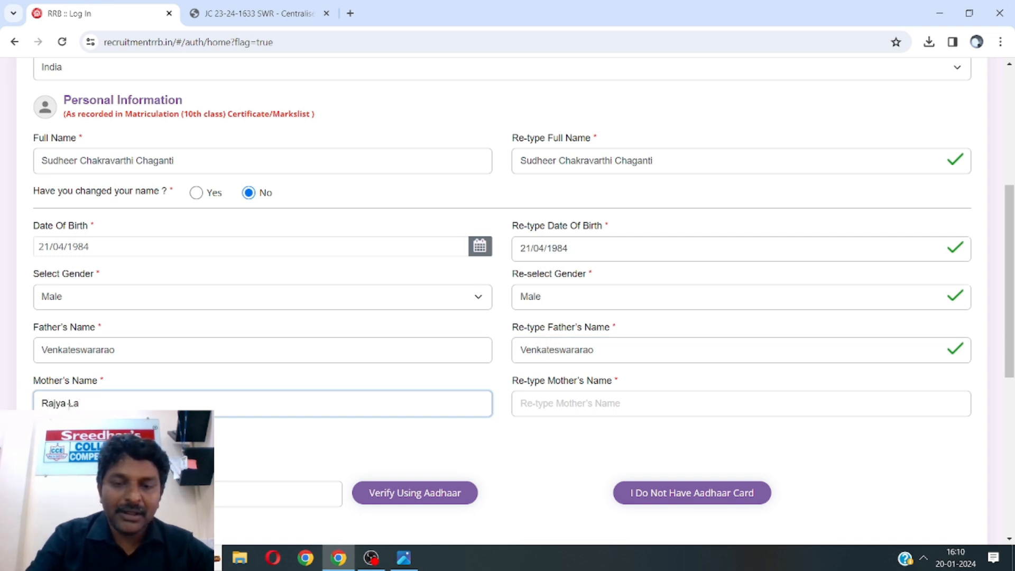
# Enter the mother's name and retype it exactly, clearing the mismatch so both names validate
pyautogui.press('Tab')
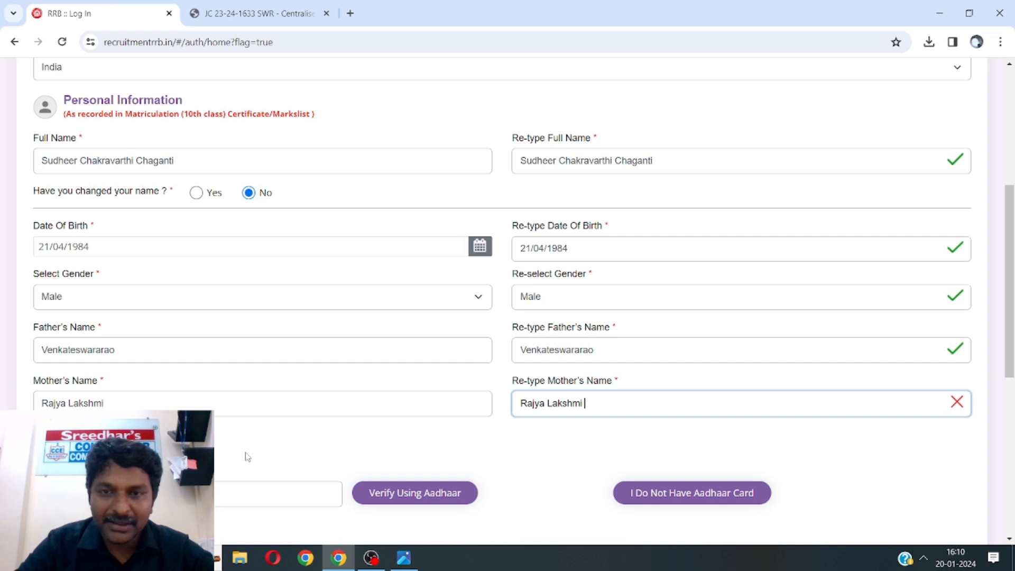
pyautogui.click(114, 404)
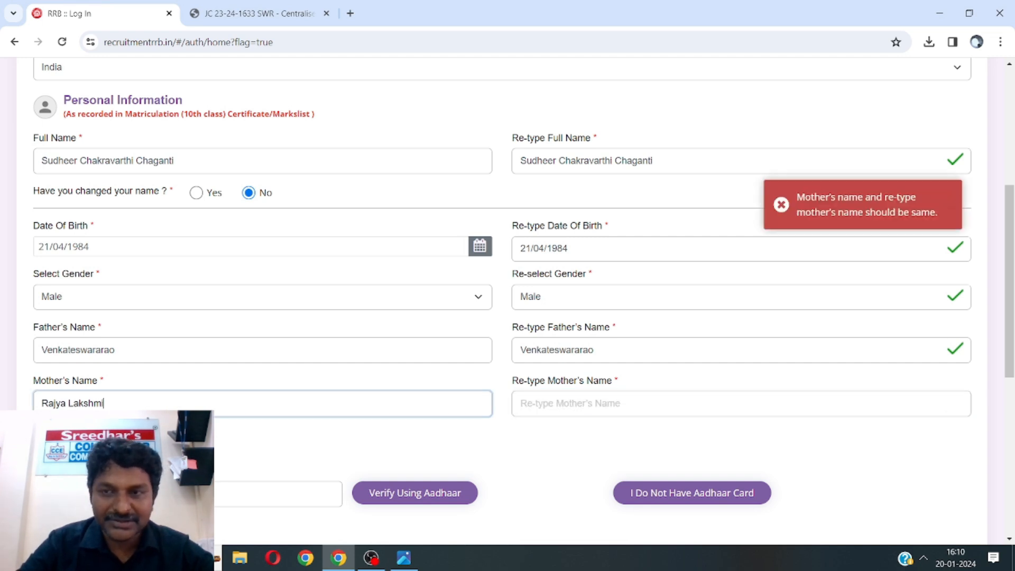
pyautogui.click(531, 405)
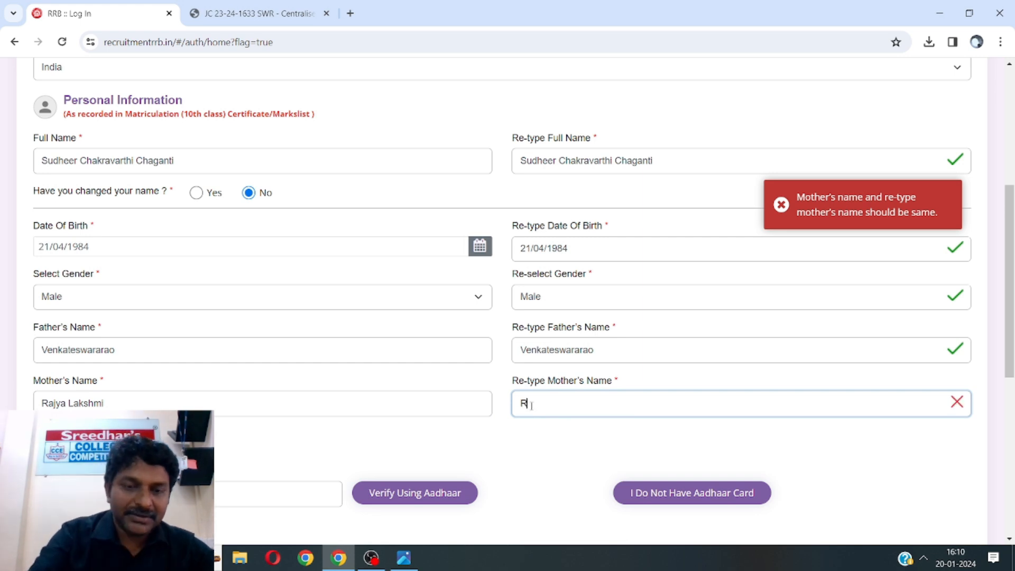
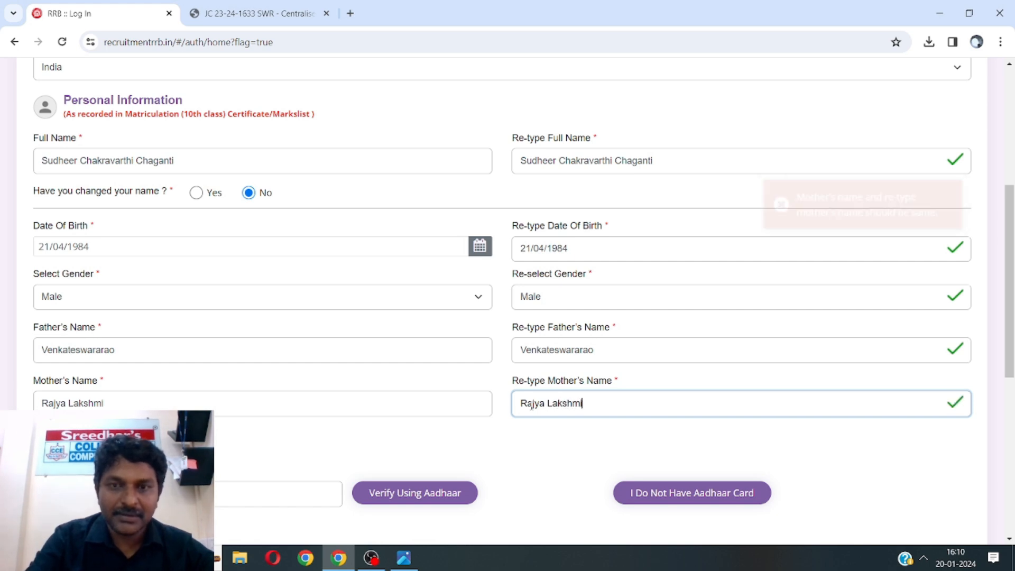
pyautogui.click(230, 498)
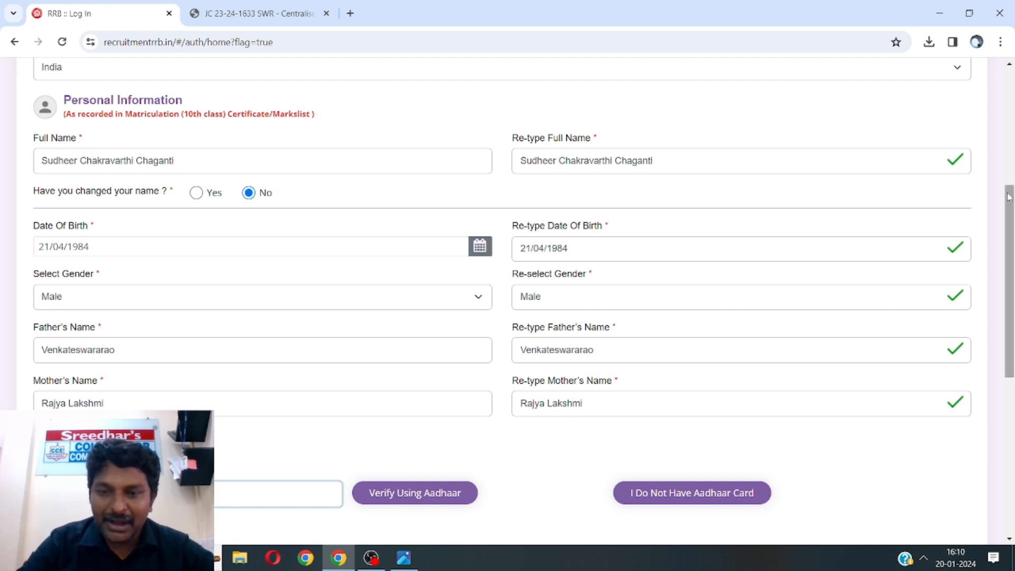
pyautogui.moveTo(1009, 197); pyautogui.dragTo(1009, 359)
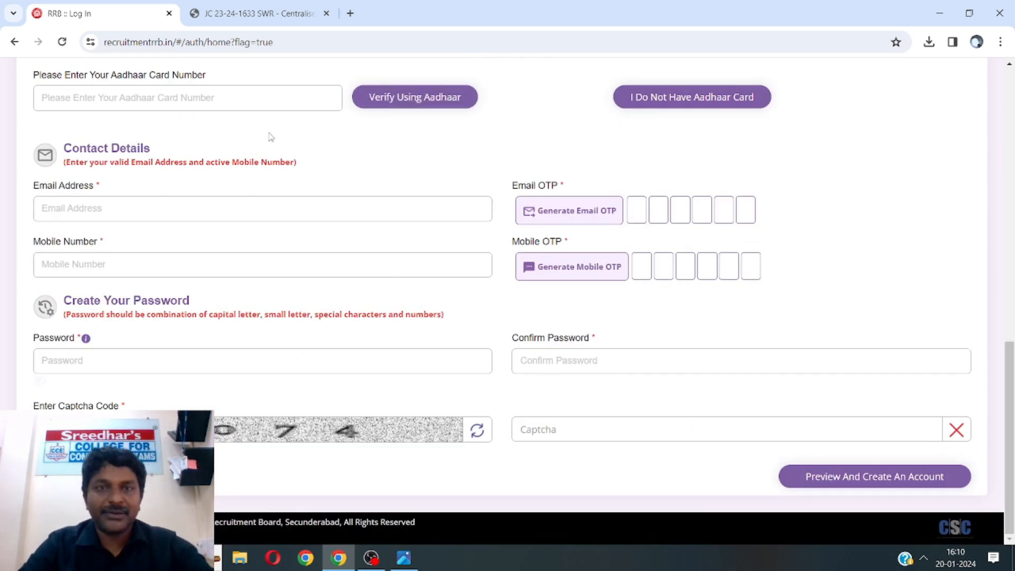
# Enter the Aadhaar card number and start Verify Using Aadhaar
pyautogui.click(193, 97)
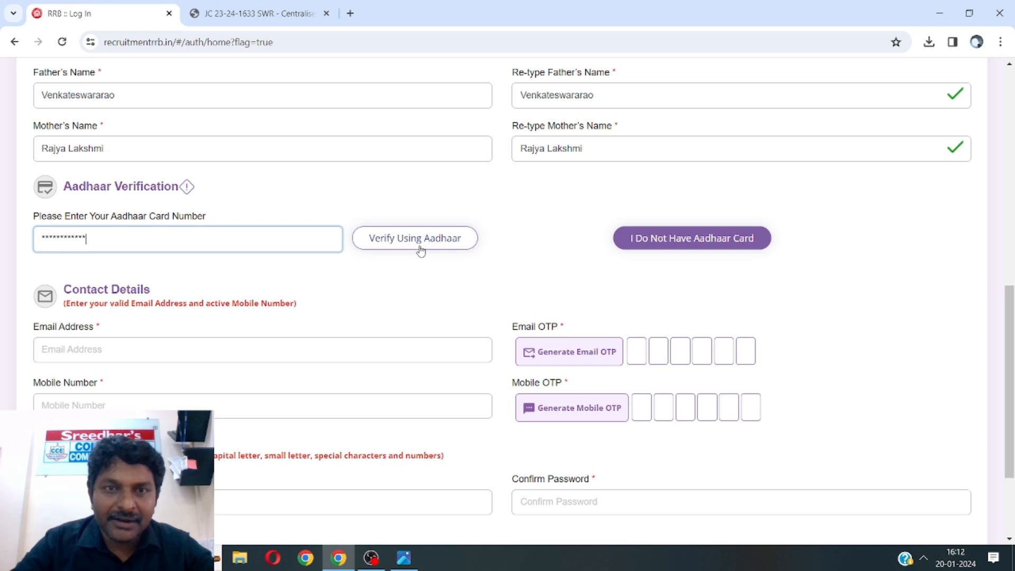
pyautogui.click(420, 248)
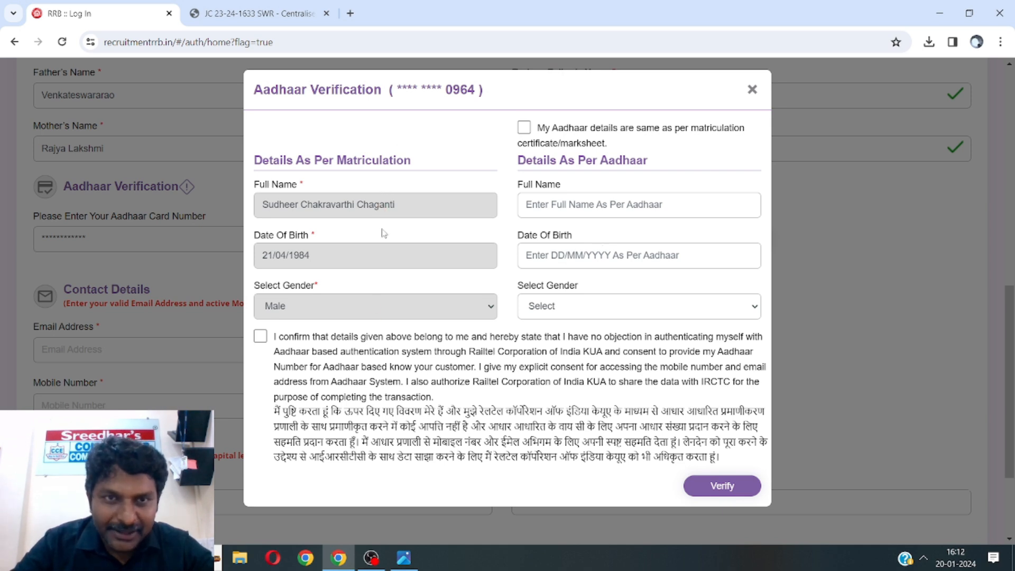
# Give Aadhaar consent, declare details same as matriculation, and verify the Aadhaar
pyautogui.click(260, 338)
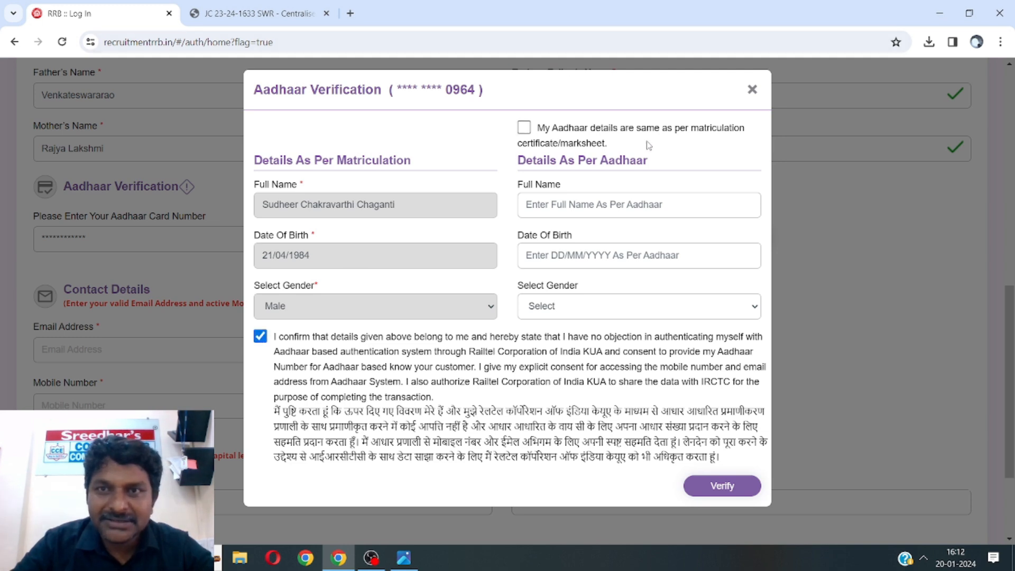
pyautogui.click(524, 128)
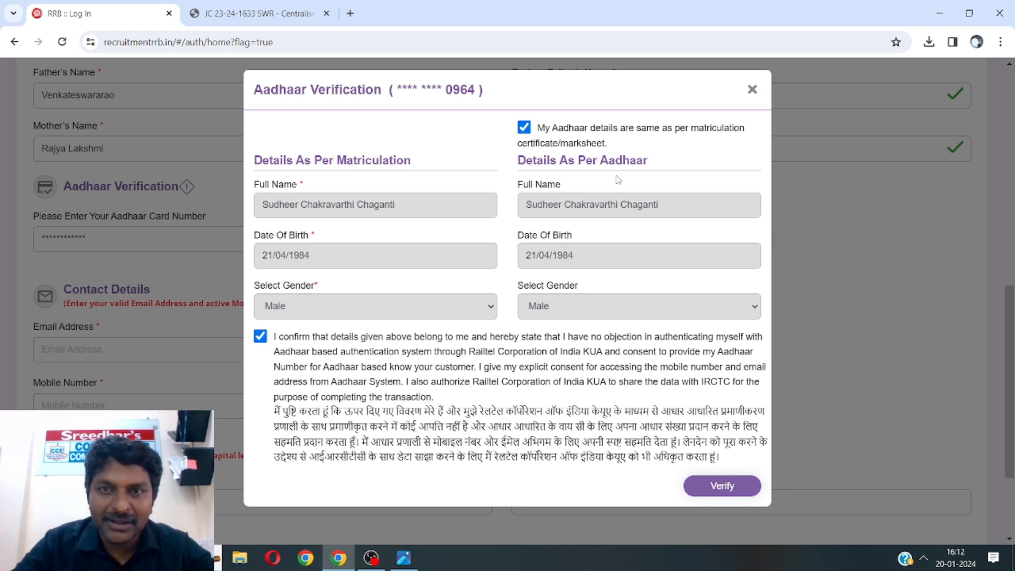
pyautogui.click(727, 489)
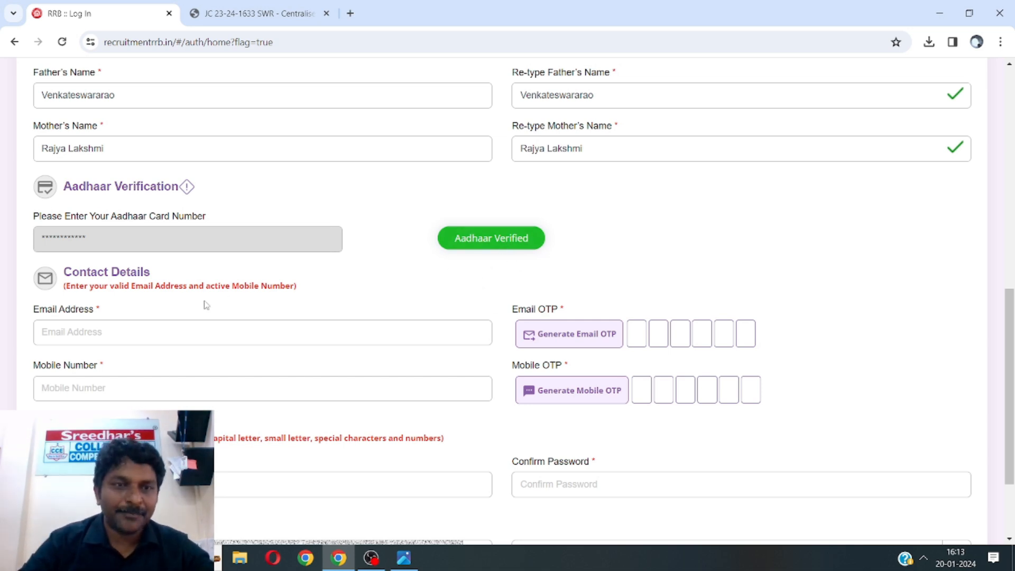
# Paste the applicant's e-mail address and enter the mobile number in Contact Details
pyautogui.click(169, 333)
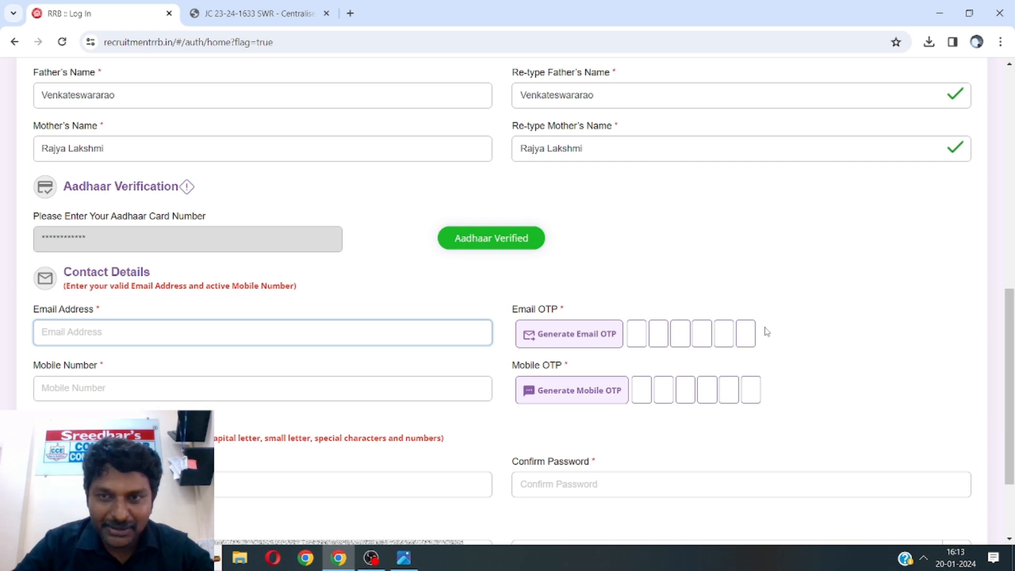
pyautogui.hotkey('ctrl', 'v')
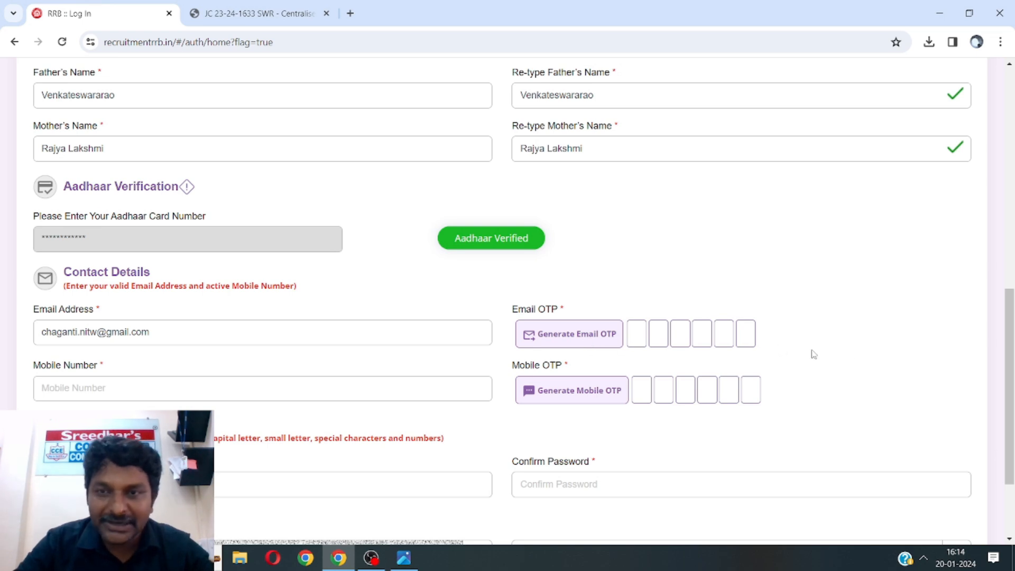
pyautogui.click(62, 387)
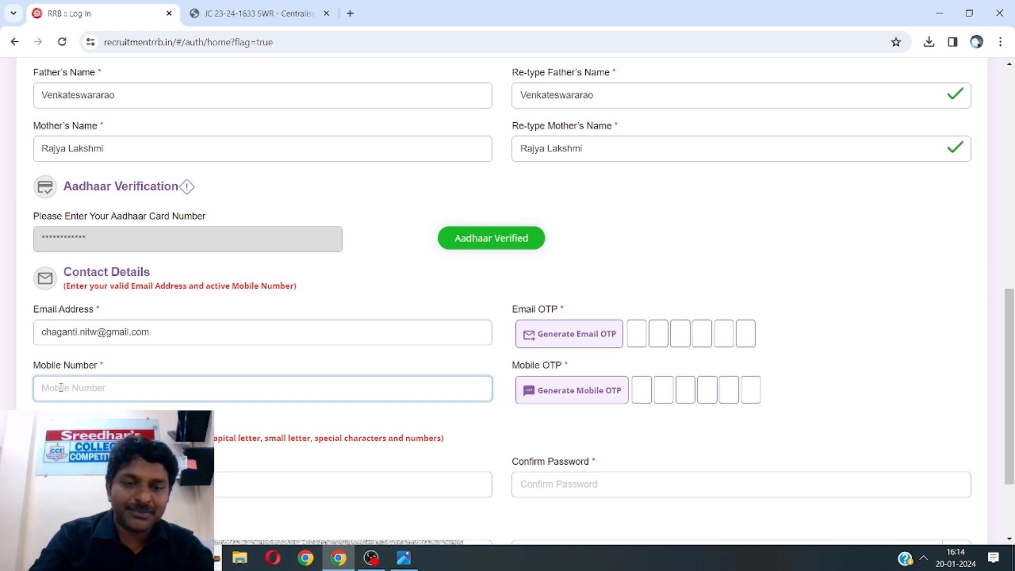
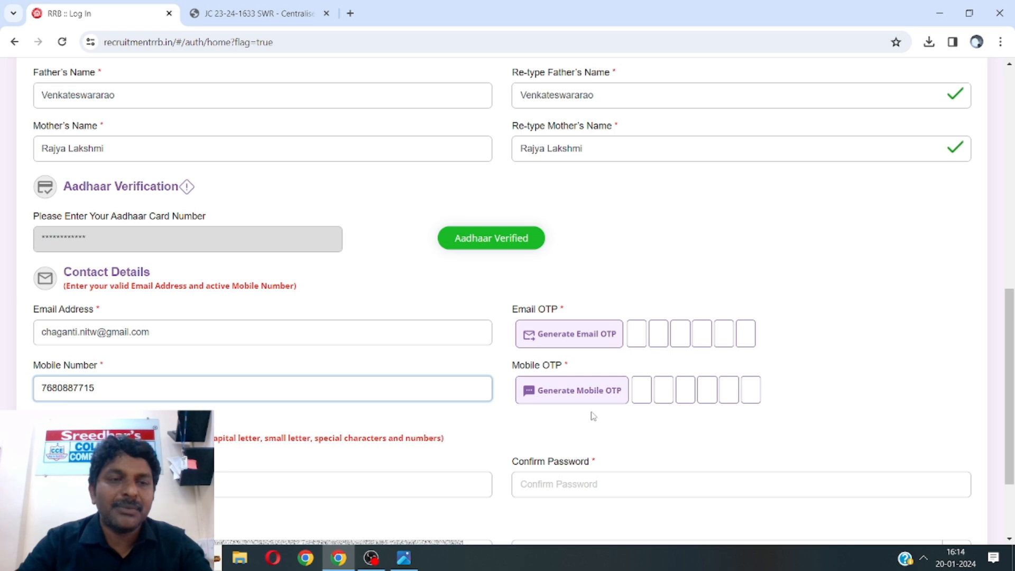
pyautogui.click(640, 392)
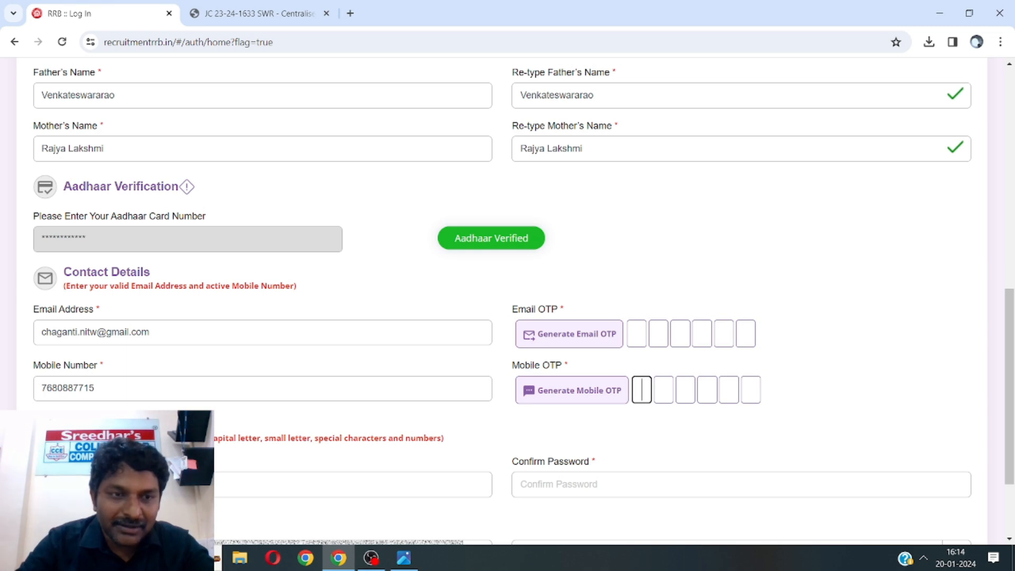
pyautogui.click(159, 484)
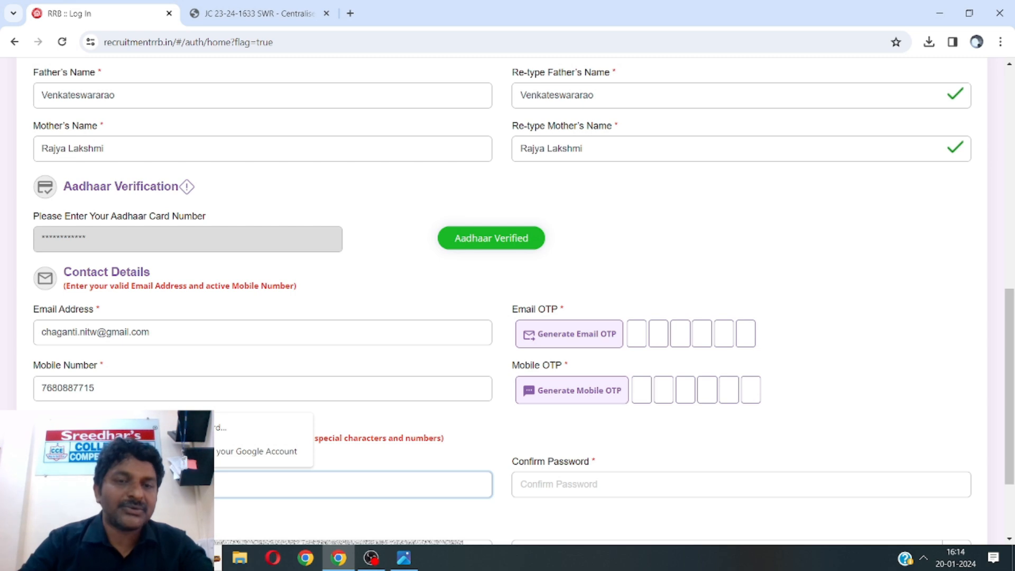
# Select the Confirm Password field and scroll further down the registration form
pyautogui.click(529, 482)
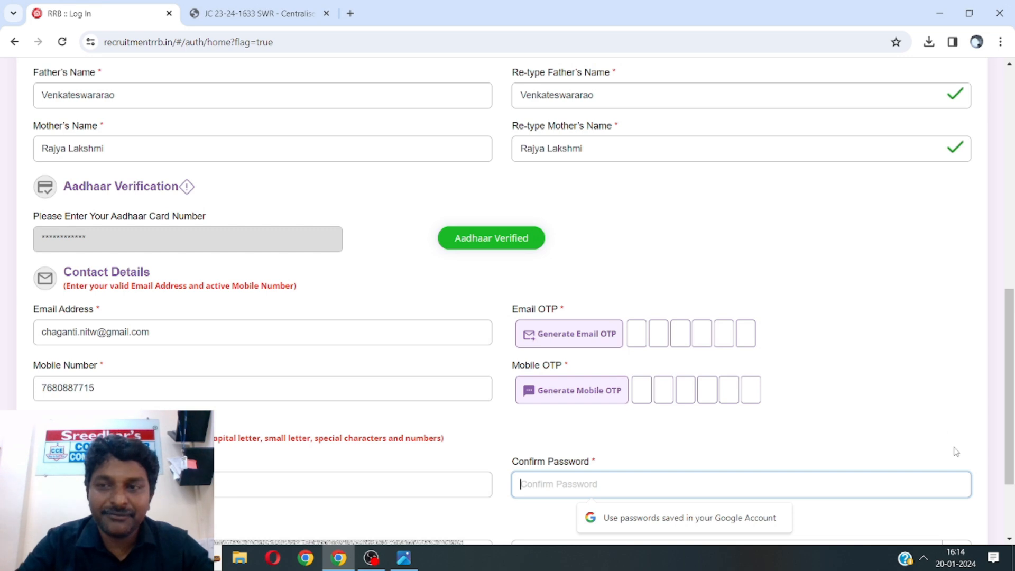
pyautogui.moveTo(1013, 390); pyautogui.dragTo(1012, 440)
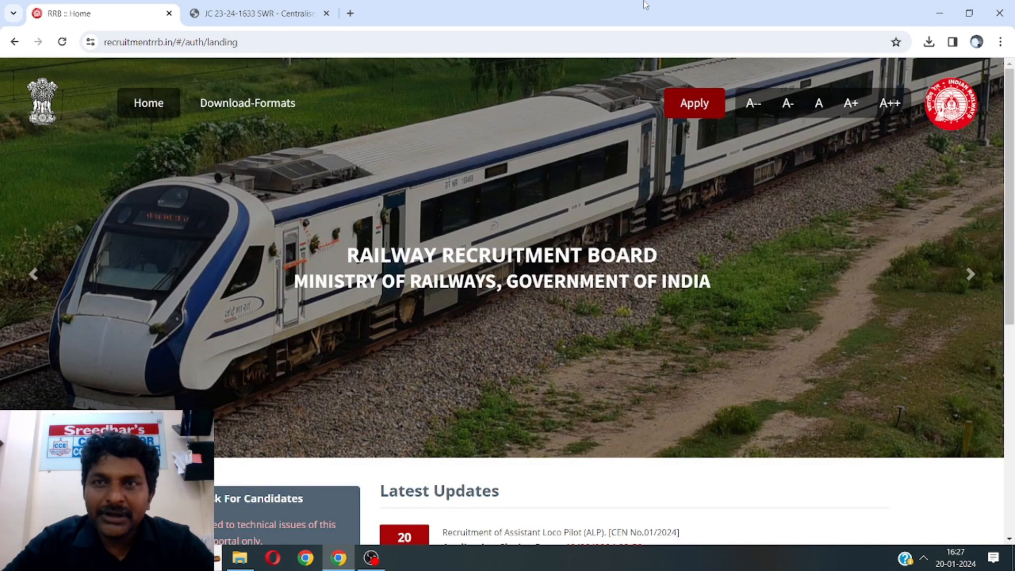
# Trim the address back to recruitmentrrb.in and load the portal home page
pyautogui.click(637, 42)
pyautogui.click(636, 42)
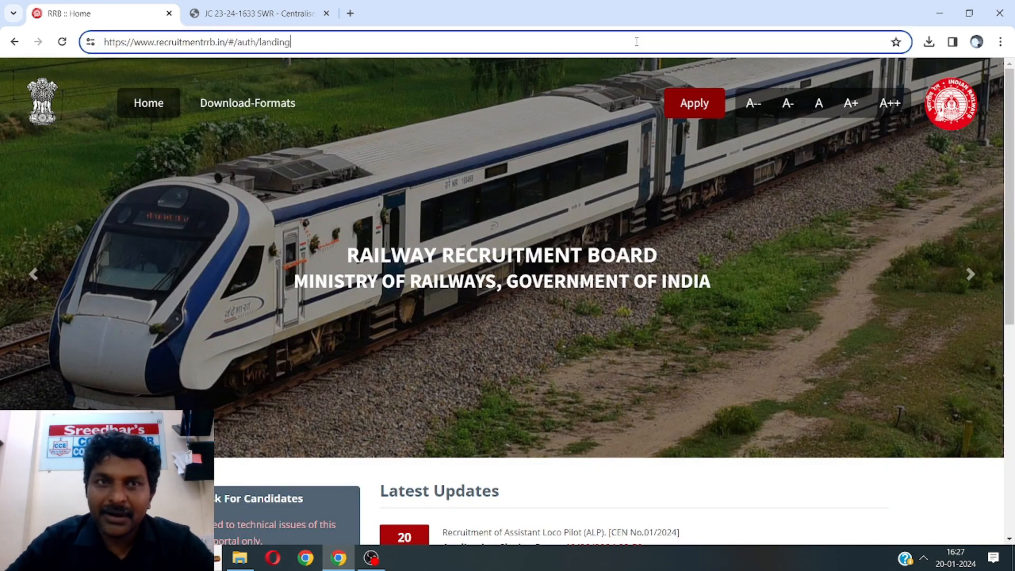
pyautogui.press('BackSpace')
pyautogui.press('BackSpace')
pyautogui.press('BackSpace')
pyautogui.press('BackSpace')
pyautogui.press('BackSpace')
pyautogui.press('BackSpace')
pyautogui.press('BackSpace')
pyautogui.press('BackSpace')
pyautogui.press('BackSpace')
pyautogui.press('BackSpace')
pyautogui.press('BackSpace')
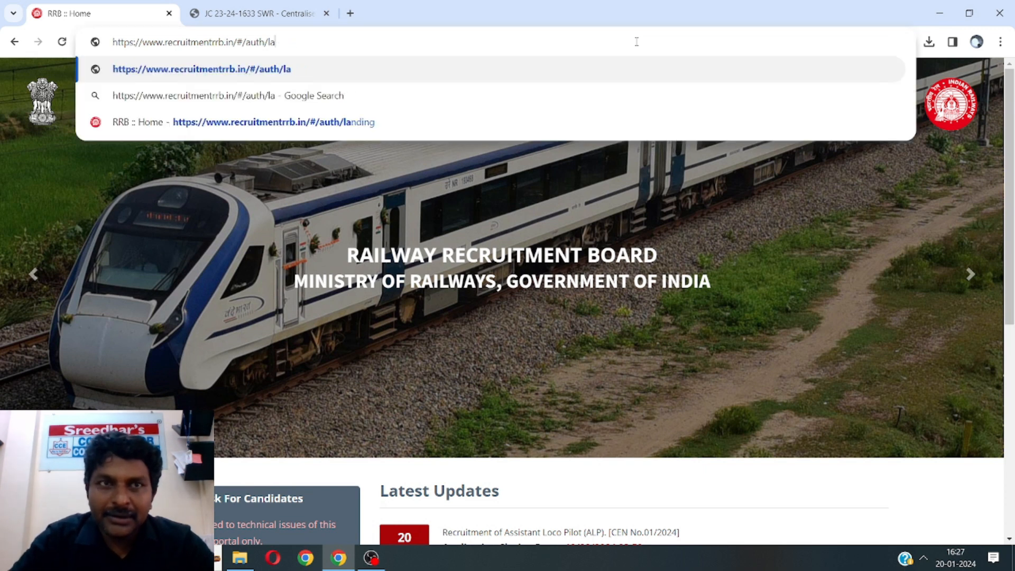
pyautogui.press('BackSpace')
pyautogui.press('BackSpace')
pyautogui.press('BackSpace')
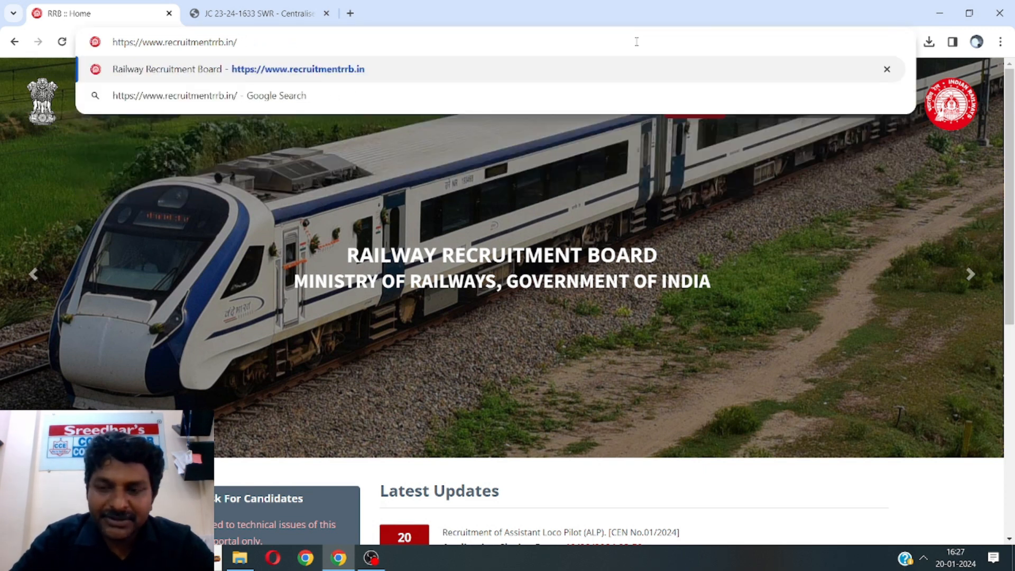
pyautogui.press('Return')
# Sign in through Apply > Already Have An Account? with login ID, password and captcha
pyautogui.click(703, 106)
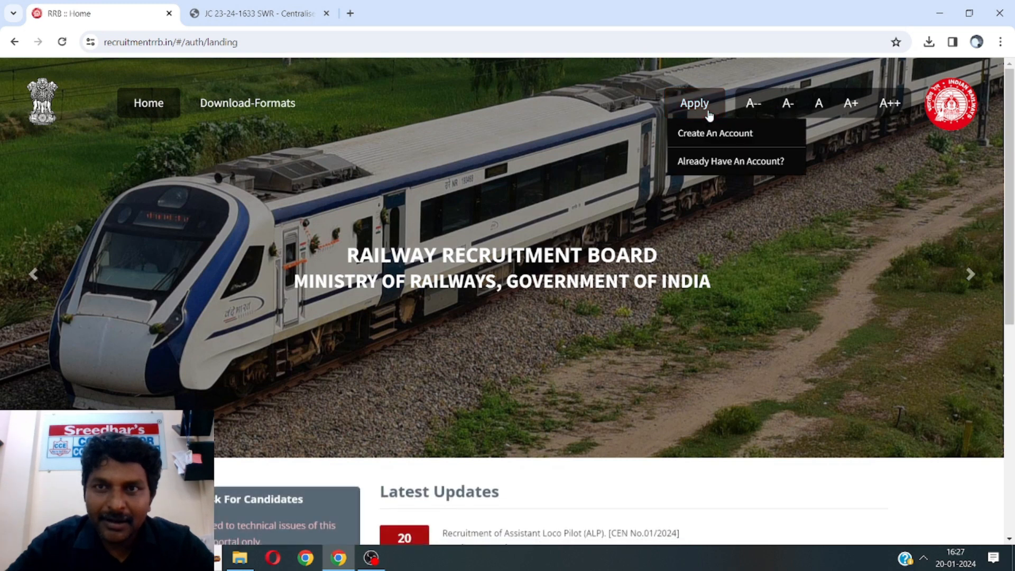
pyautogui.click(704, 164)
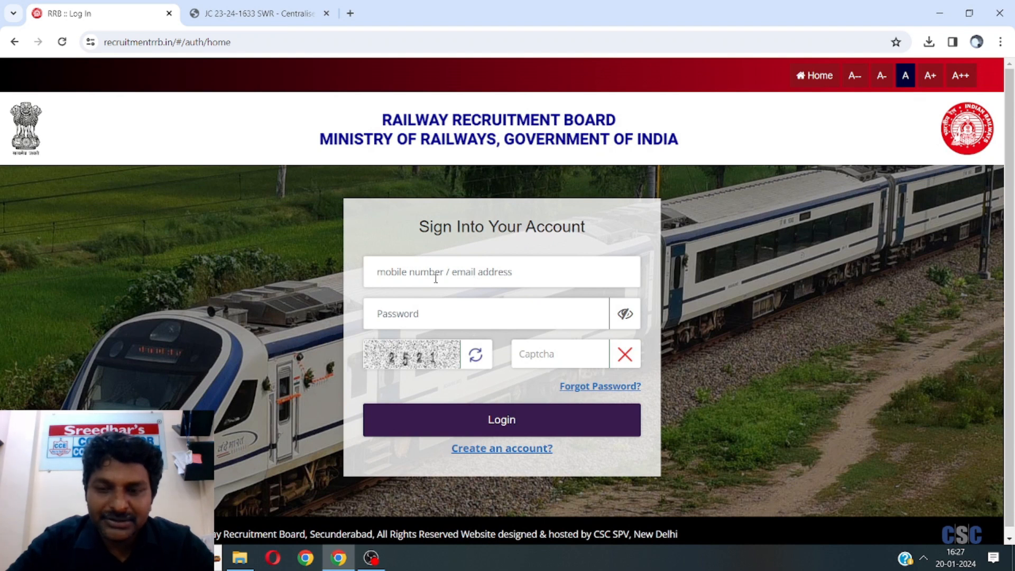
pyautogui.click(414, 313)
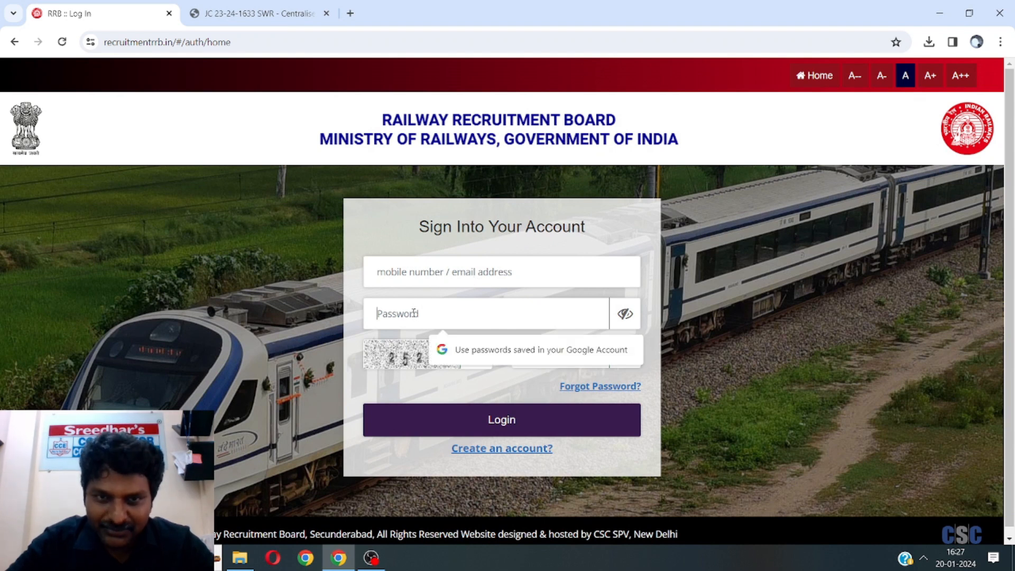
pyautogui.click(520, 394)
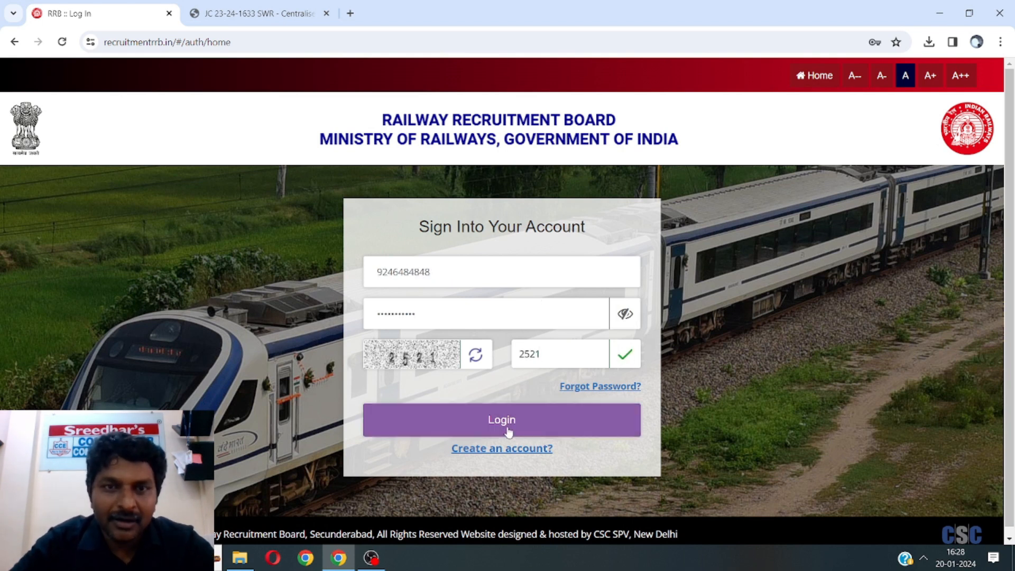
pyautogui.click(506, 426)
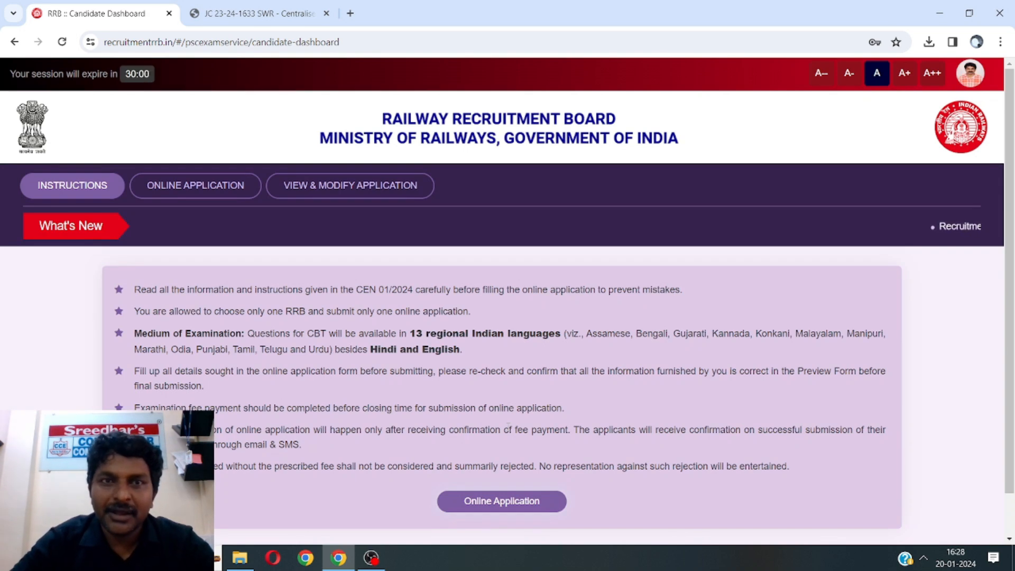
pyautogui.scroll(-1, 507, 426)
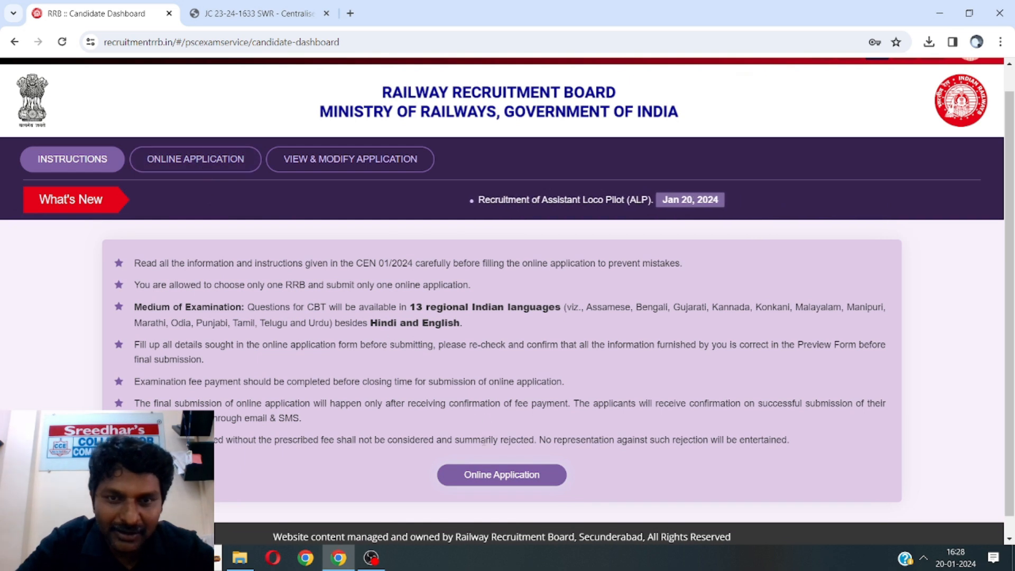
# Start the Online Application and select RRB Secunderabad, replacing the Bengaluru choice
pyautogui.click(499, 477)
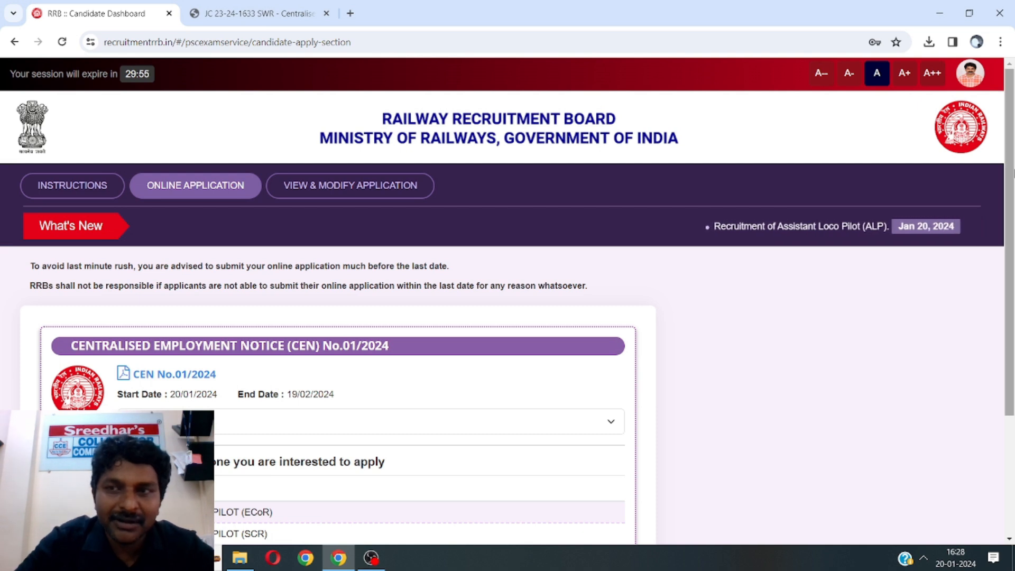
pyautogui.scroll(-2, 1011, 255)
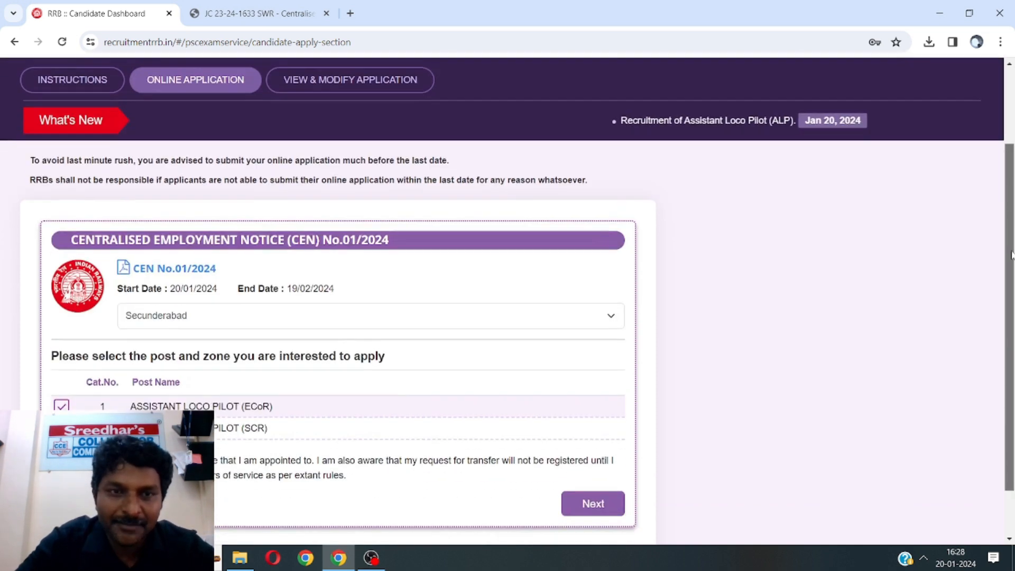
pyautogui.scroll(-1, 1011, 256)
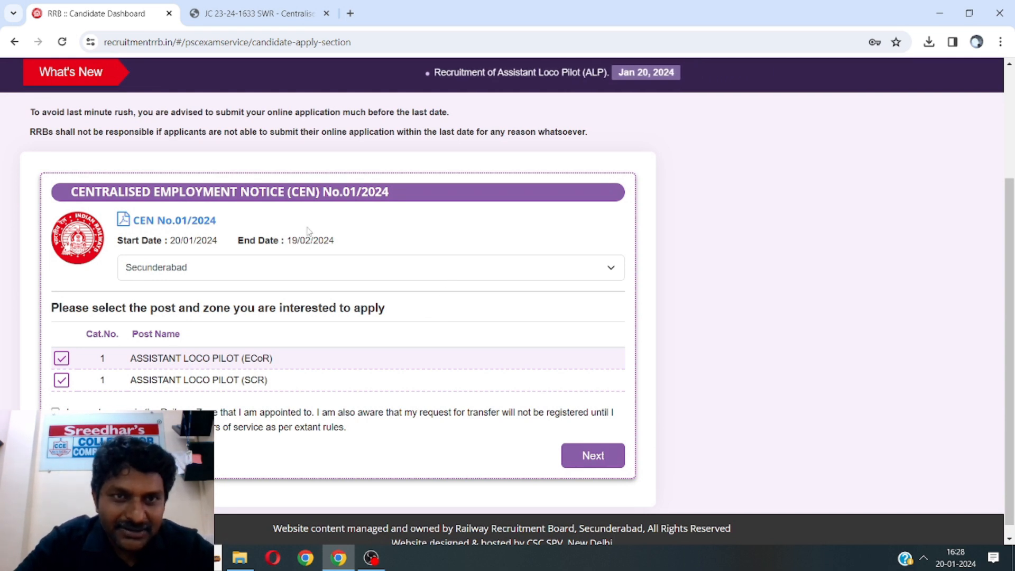
pyautogui.click(230, 267)
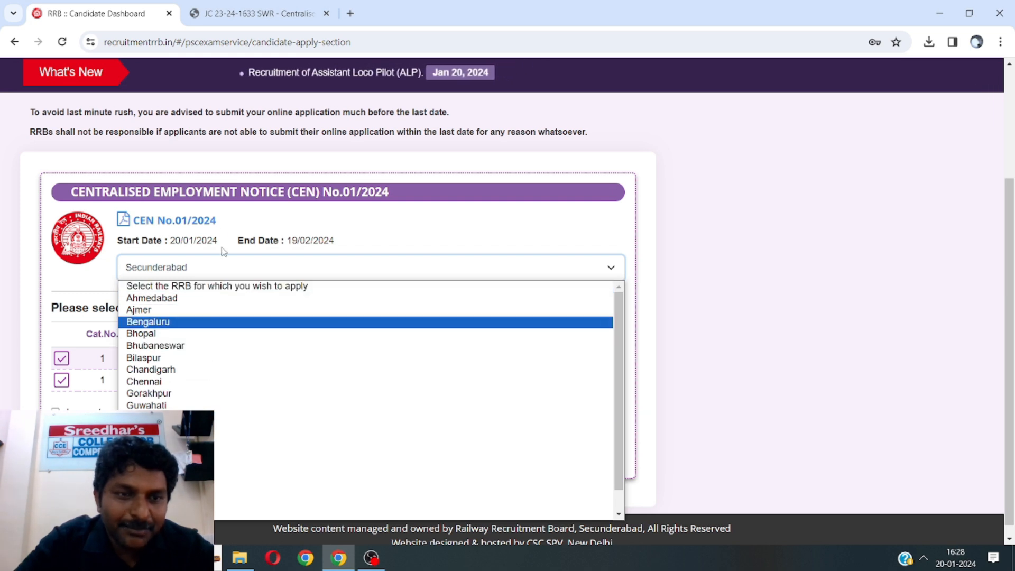
pyautogui.click(222, 323)
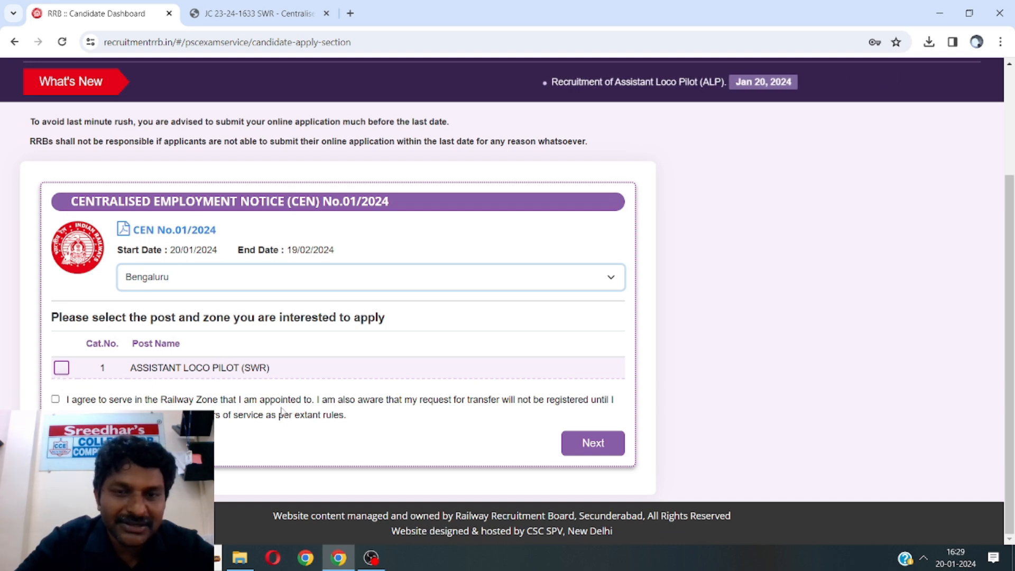
pyautogui.click(245, 286)
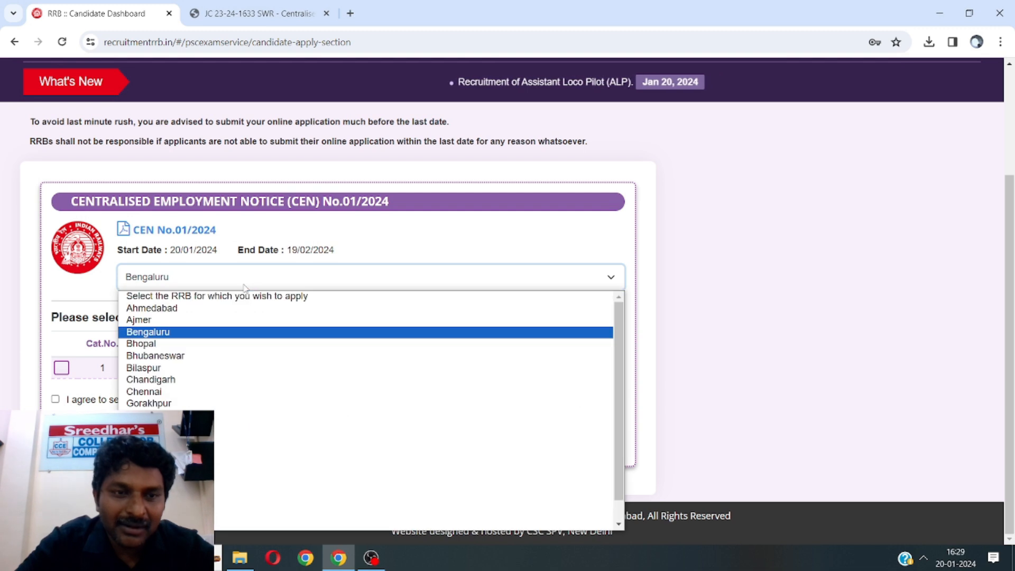
pyautogui.scroll(-1, 174, 523)
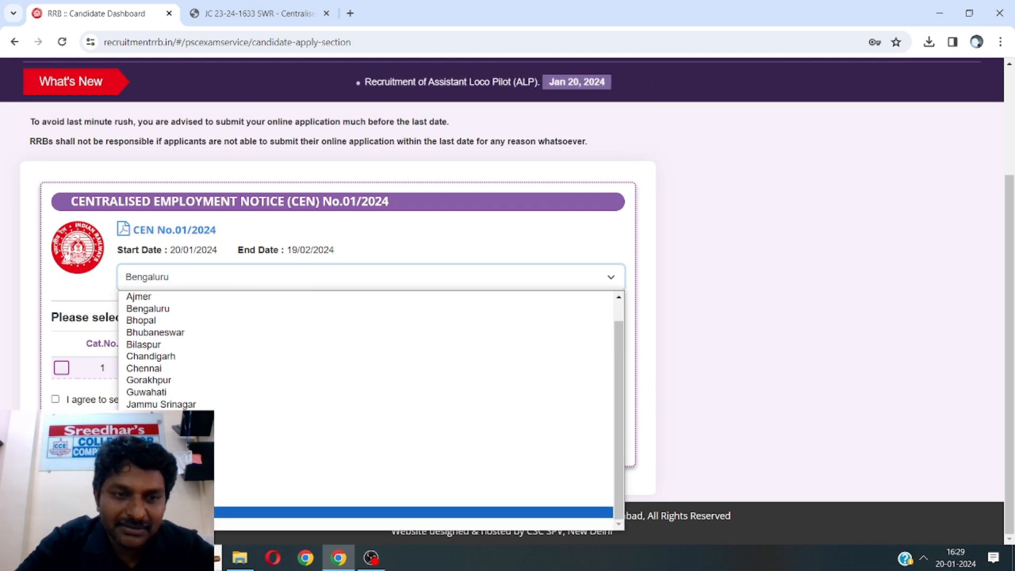
pyautogui.click(175, 511)
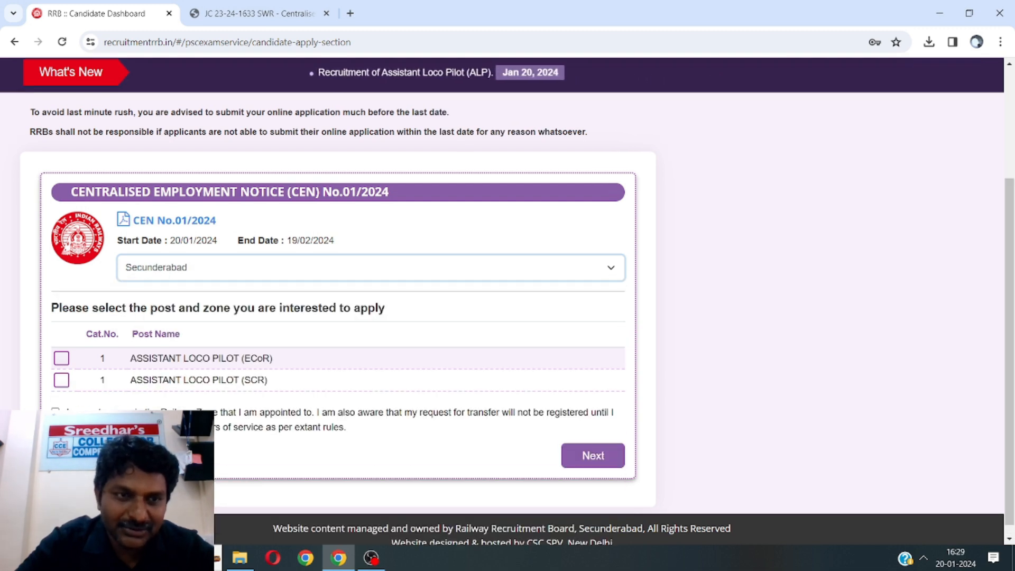
# Tick both Assistant Loco Pilot posts (ECoR, SCR) and the zone declaration, then continue
pyautogui.click(61, 358)
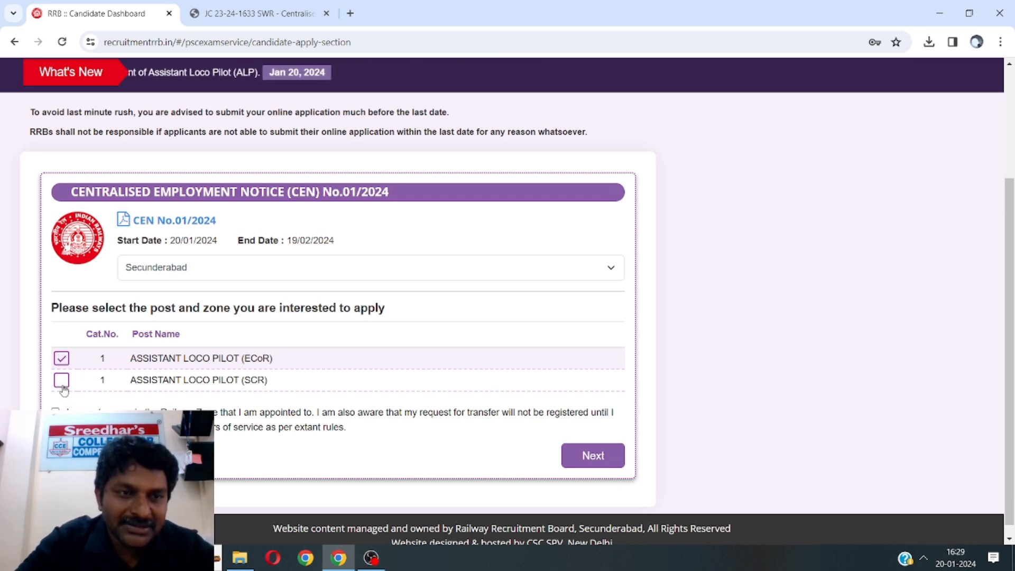
pyautogui.click(62, 381)
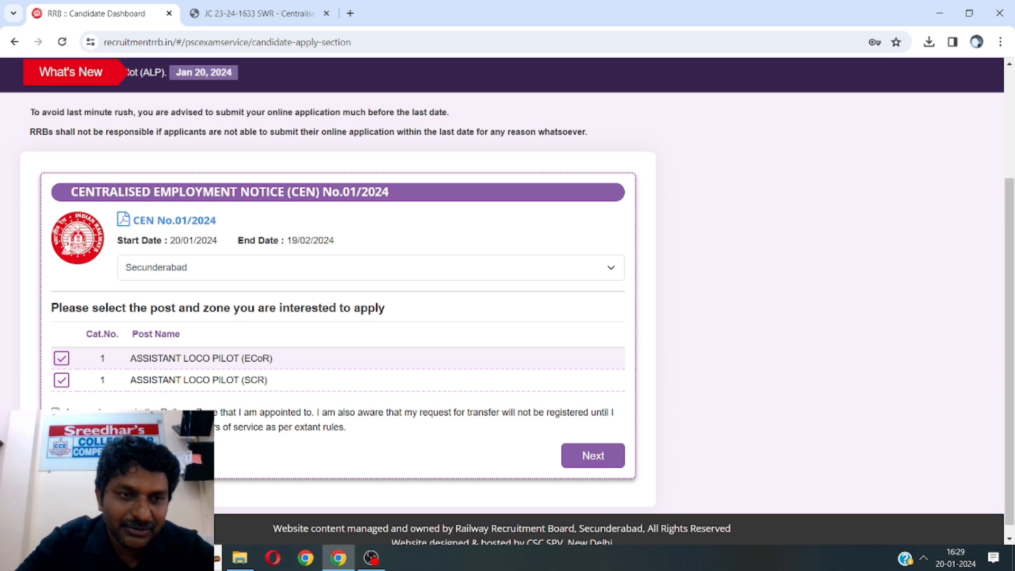
pyautogui.click(259, 428)
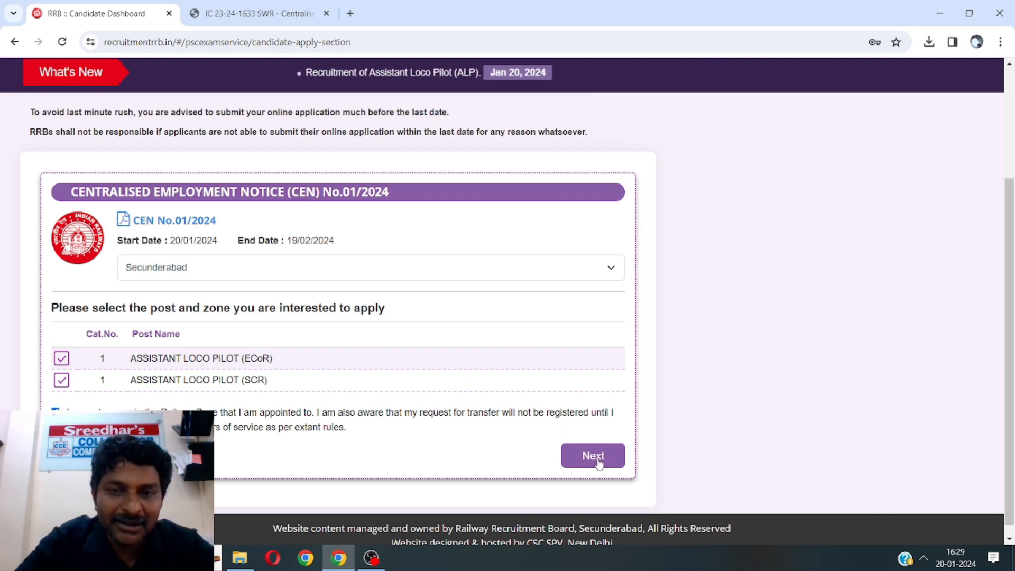
pyautogui.scroll(-1, 602, 449)
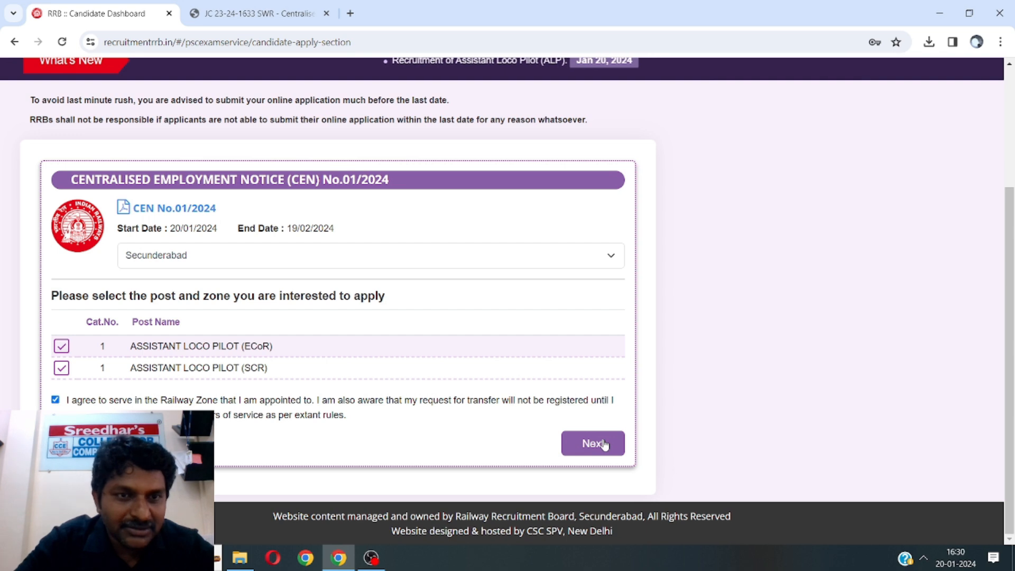
pyautogui.click(604, 444)
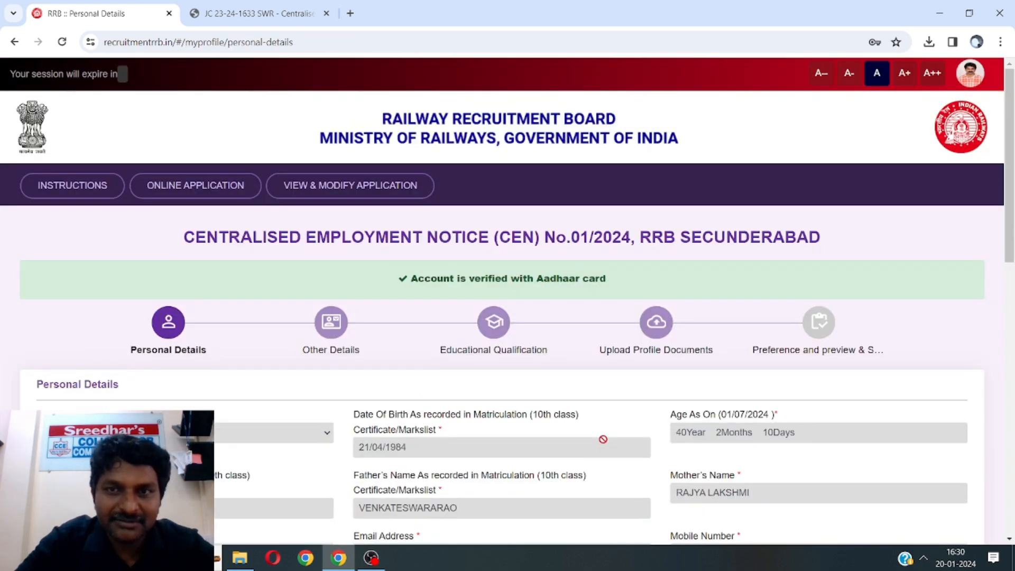
# Set Marital Status to Married, Religion to Hindu and examination language to Telugu
pyautogui.scroll(-3, 603, 440)
pyautogui.scroll(-1, 603, 439)
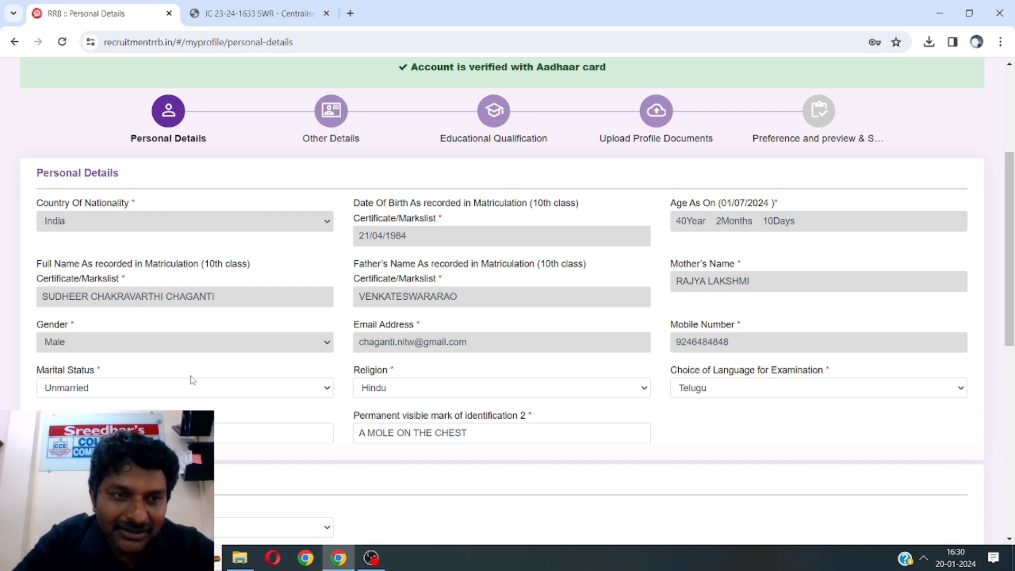
pyautogui.click(177, 393)
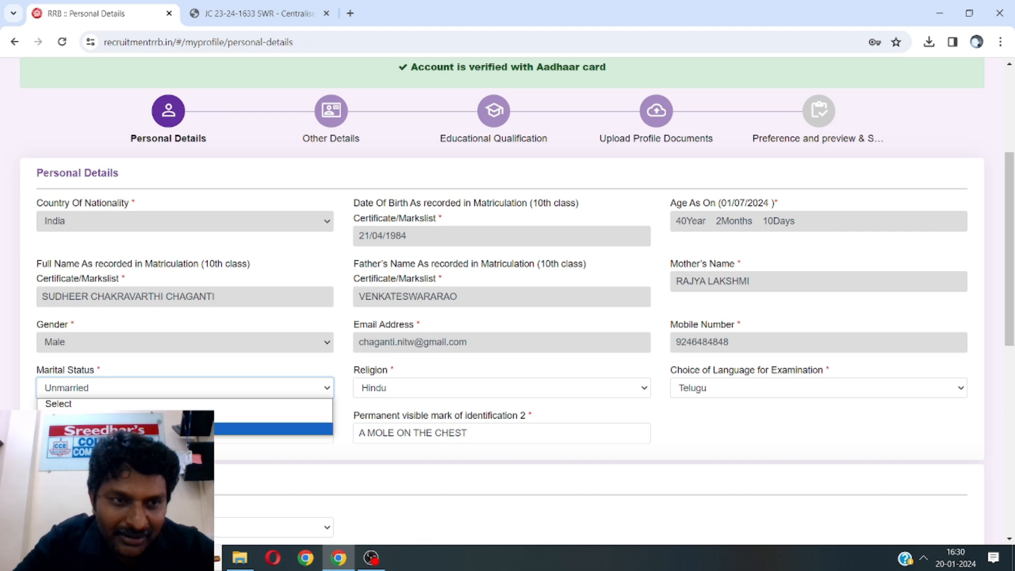
pyautogui.click(174, 429)
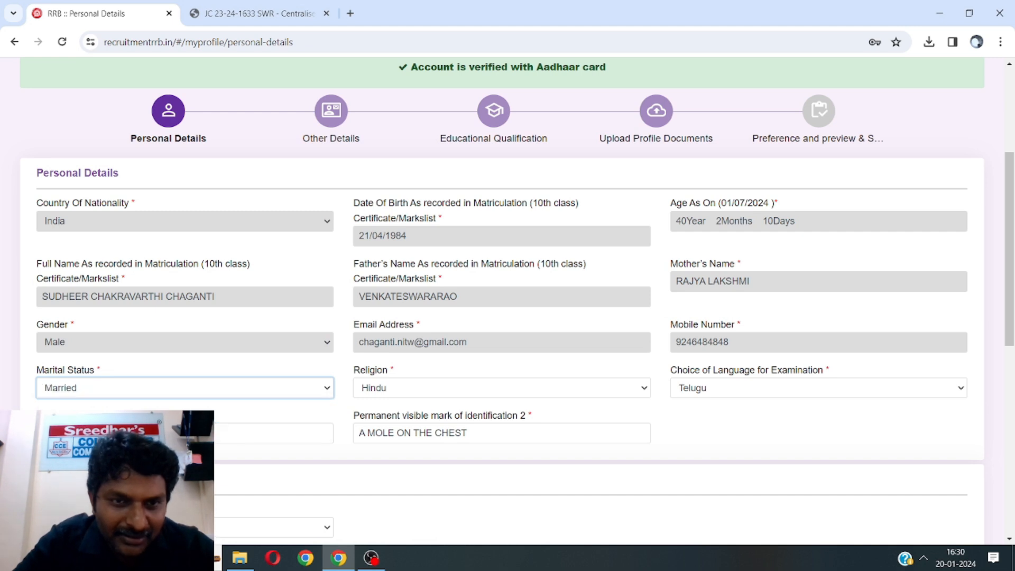
pyautogui.click(403, 390)
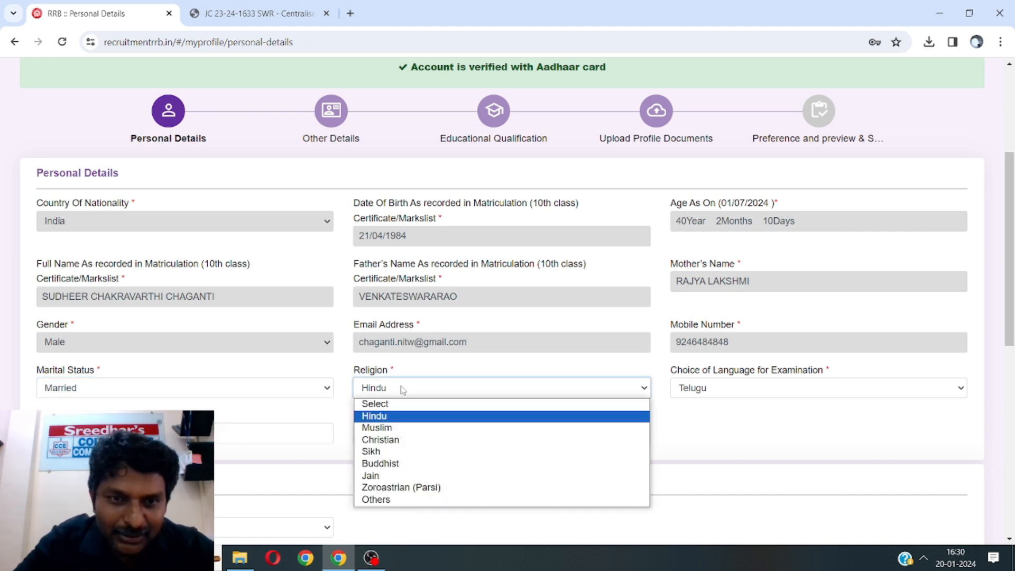
pyautogui.click(388, 418)
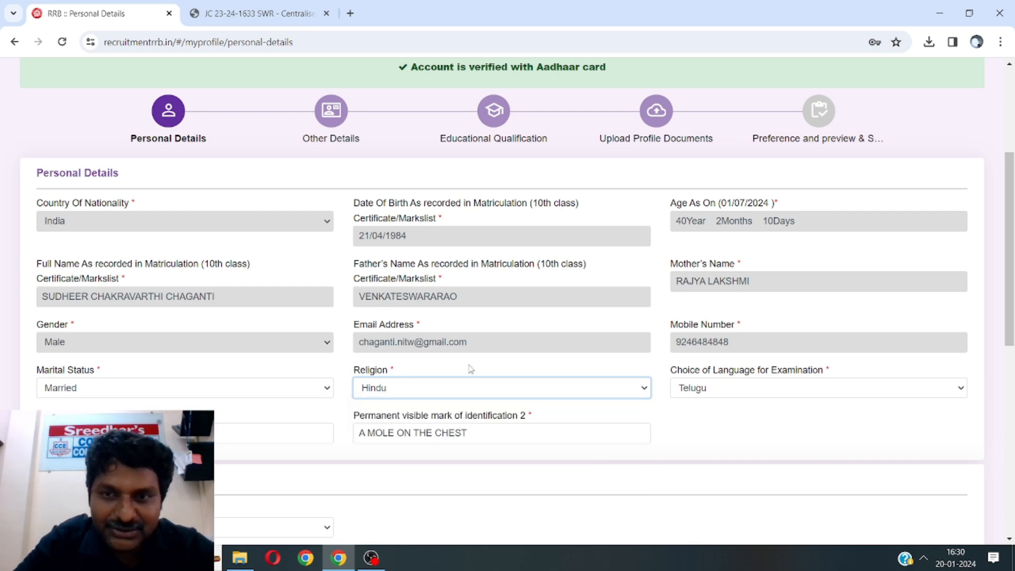
pyautogui.click(737, 395)
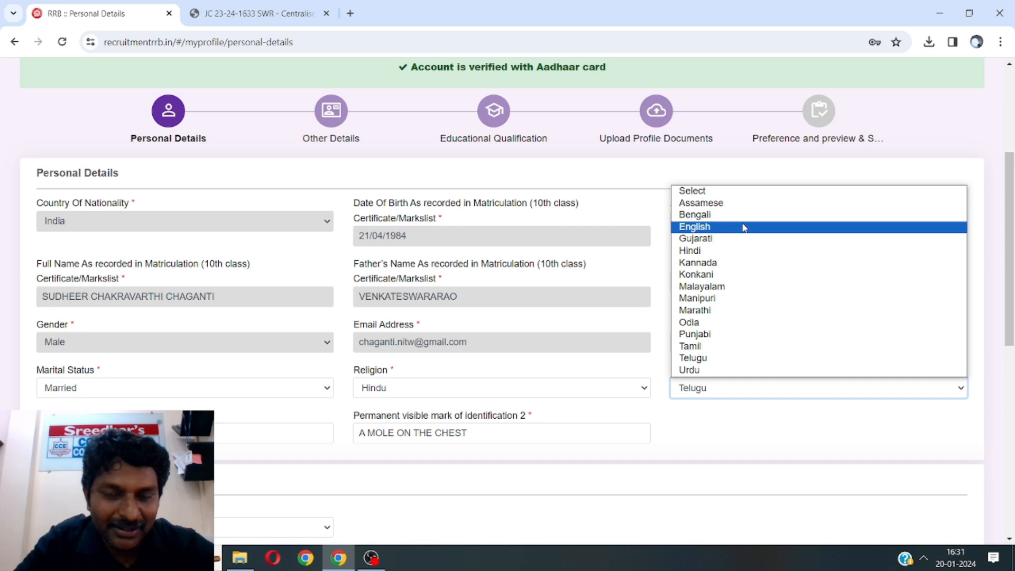
pyautogui.click(721, 363)
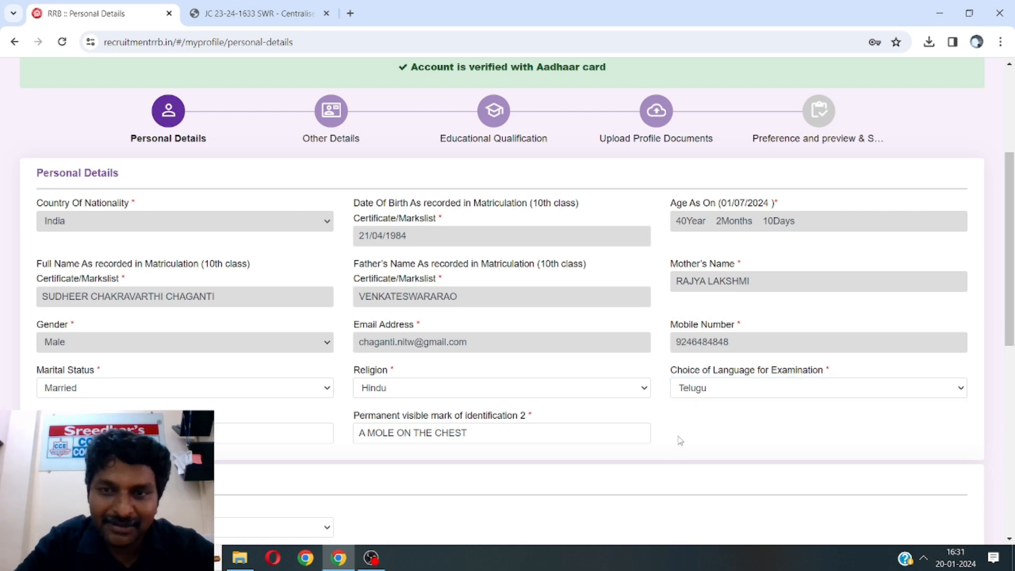
# Review both identification mark entries, then open the Community category dropdown
pyautogui.moveTo(1010, 322); pyautogui.dragTo(1011, 402)
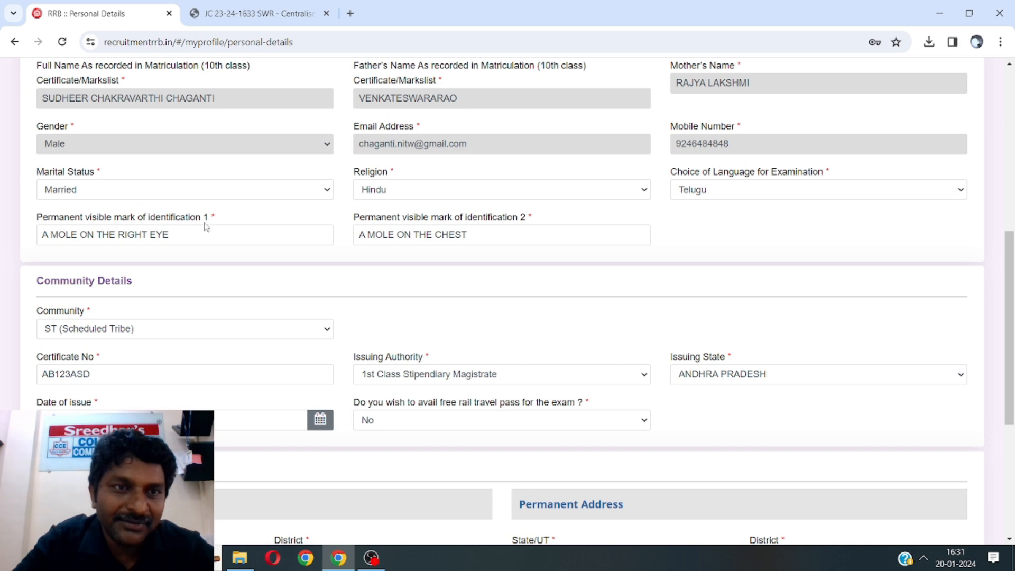
pyautogui.doubleClick(186, 233)
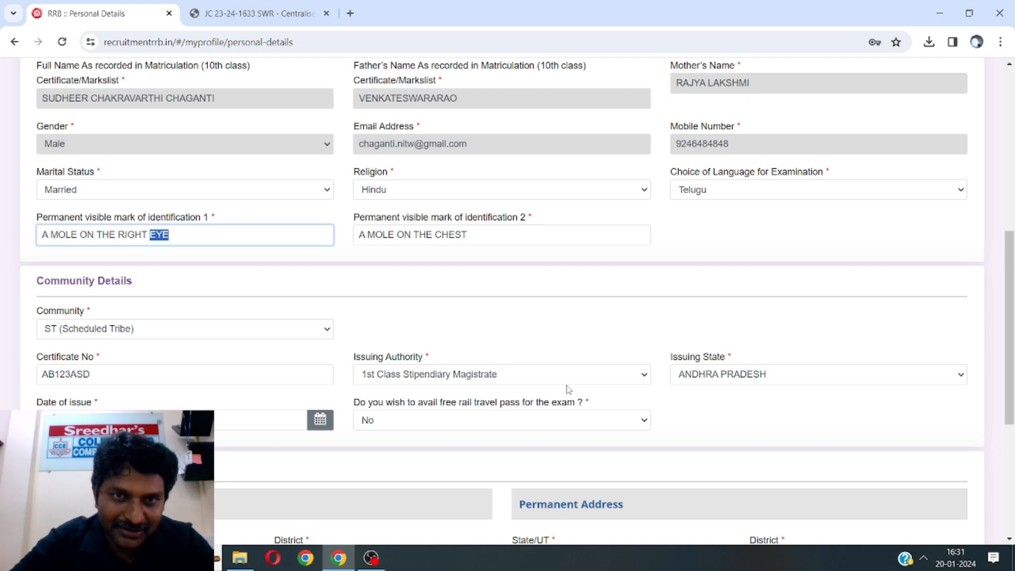
pyautogui.click(527, 230)
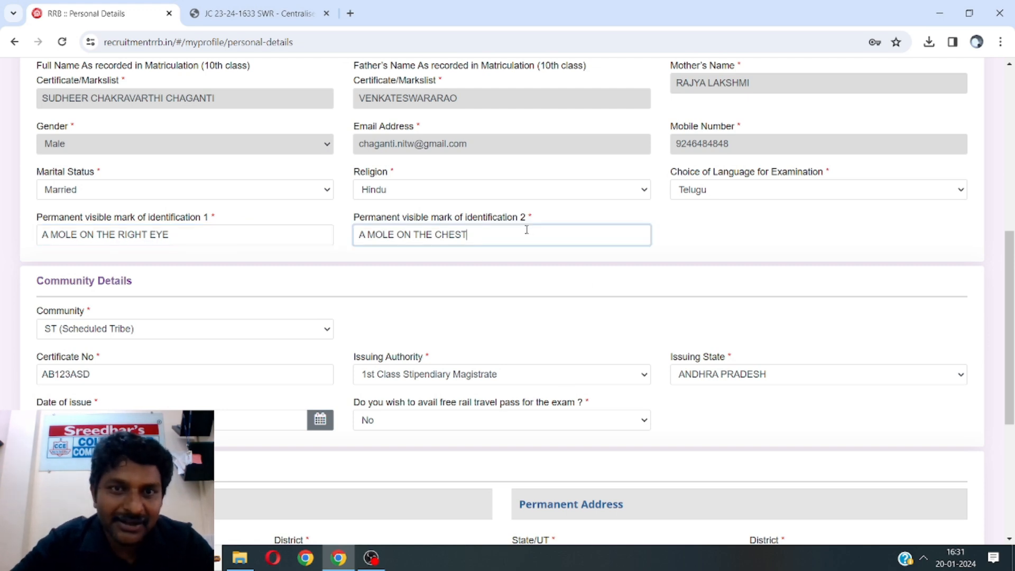
pyautogui.click(181, 234)
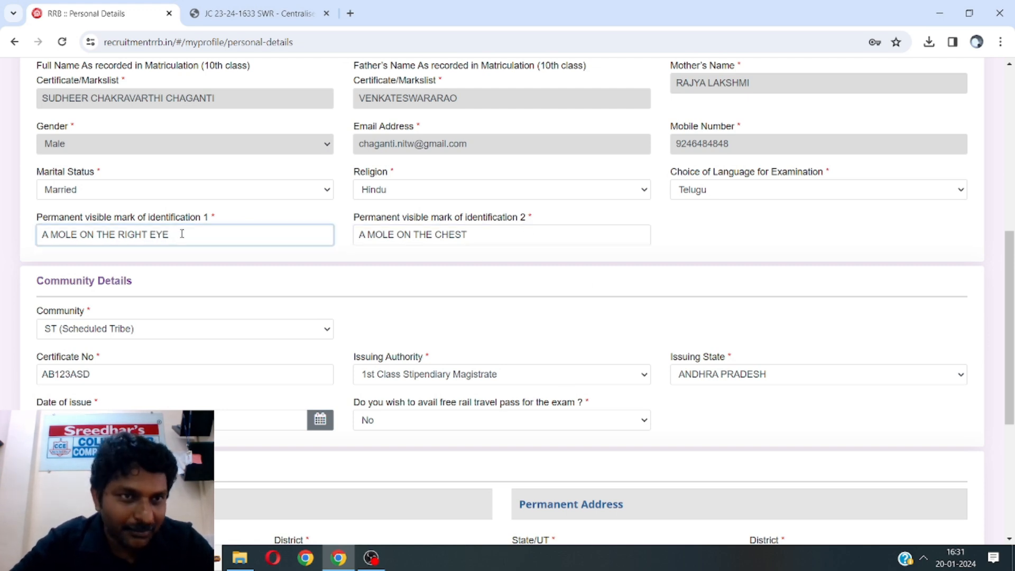
pyautogui.doubleClick(182, 234)
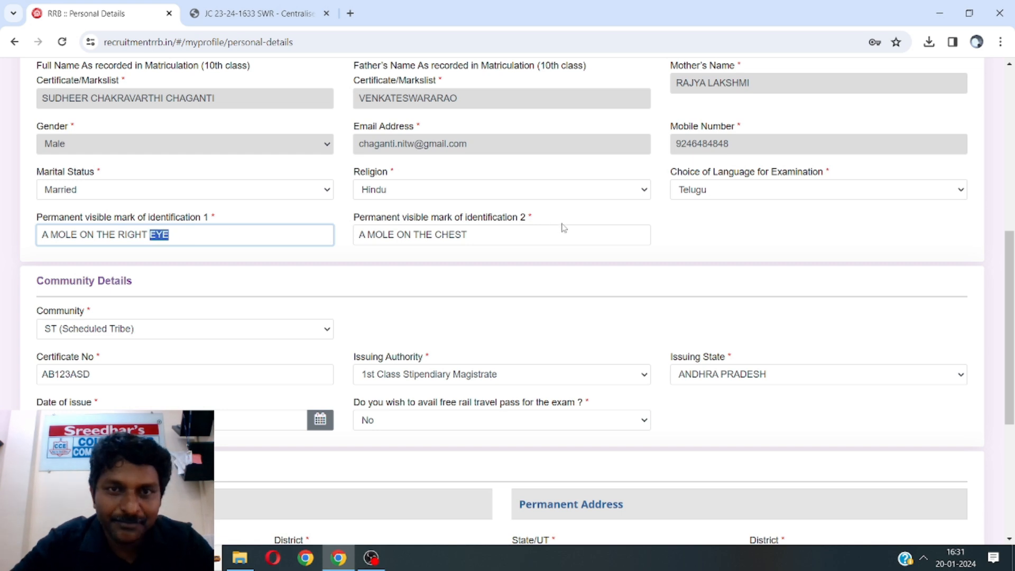
pyautogui.tripleClick(519, 236)
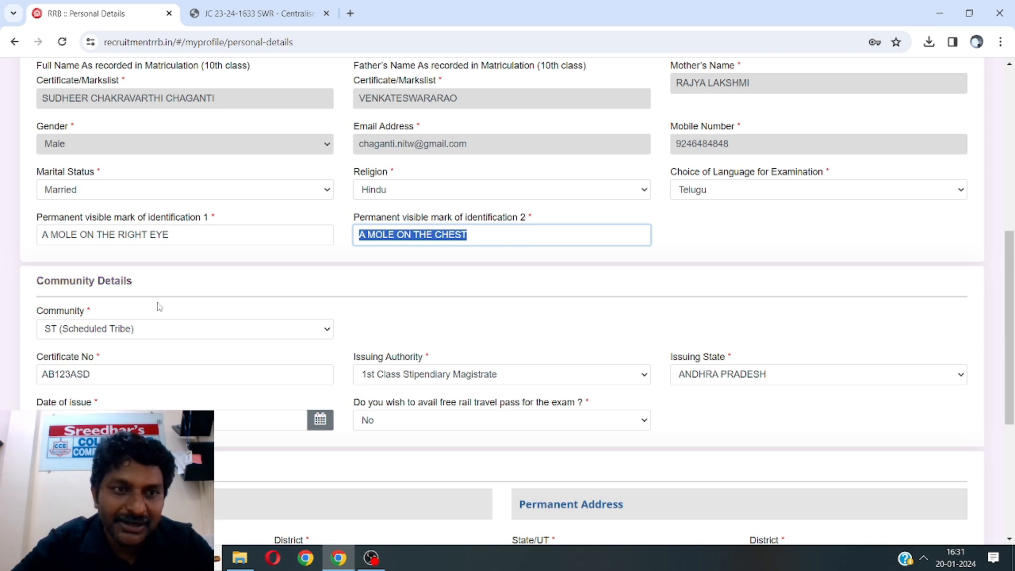
pyautogui.click(130, 334)
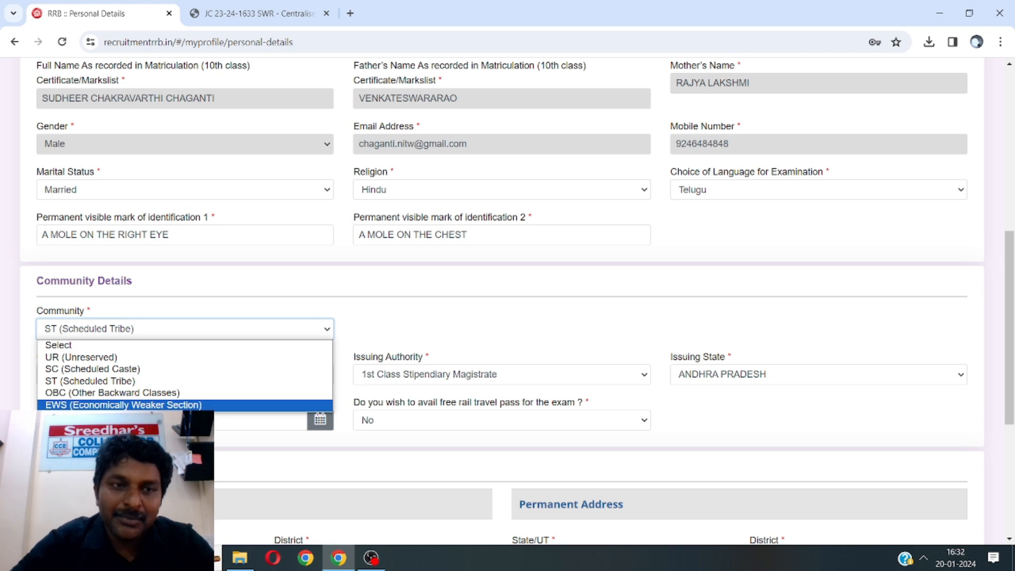
# Choose EWS as the community, then dismiss the EWS Information notice
pyautogui.click(150, 405)
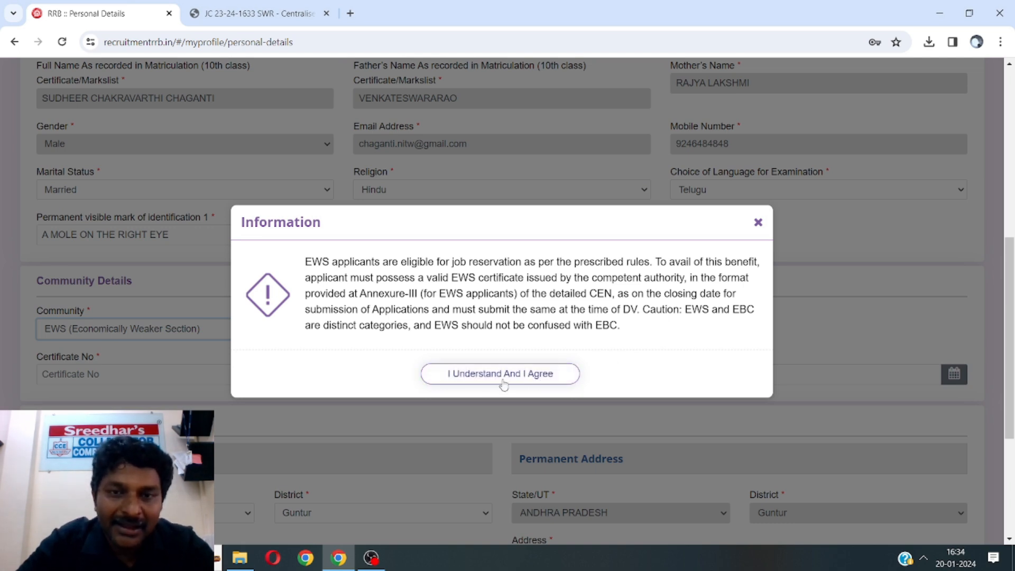
pyautogui.click(758, 223)
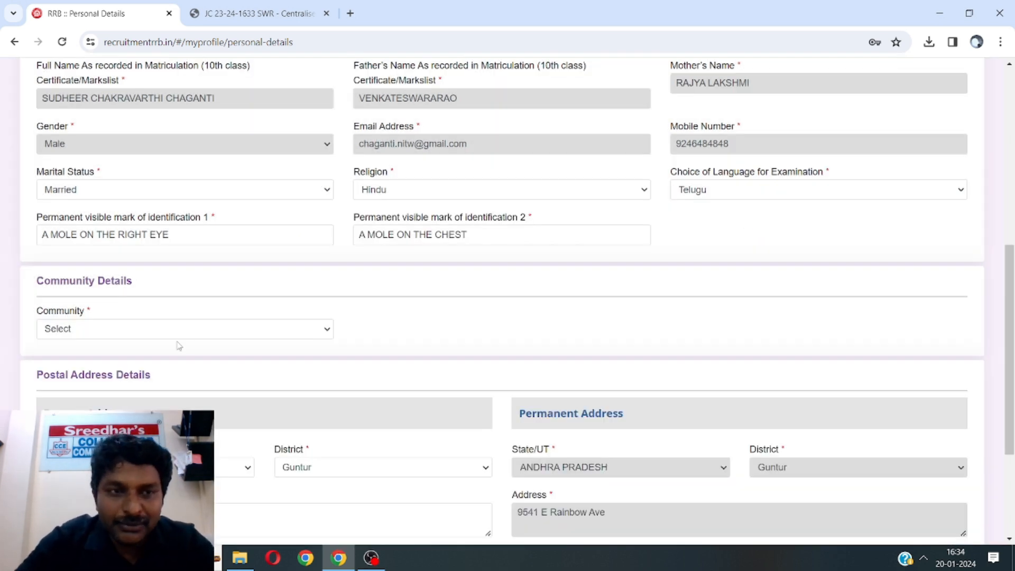
# Set the Community field to UR (Unreserved) and move focus off it
pyautogui.click(190, 328)
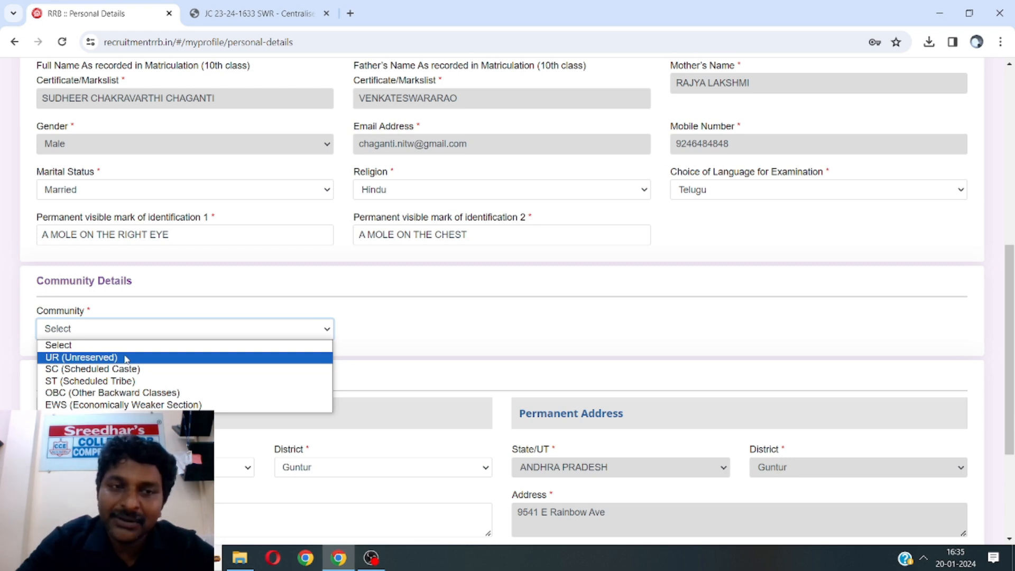
pyautogui.click(126, 359)
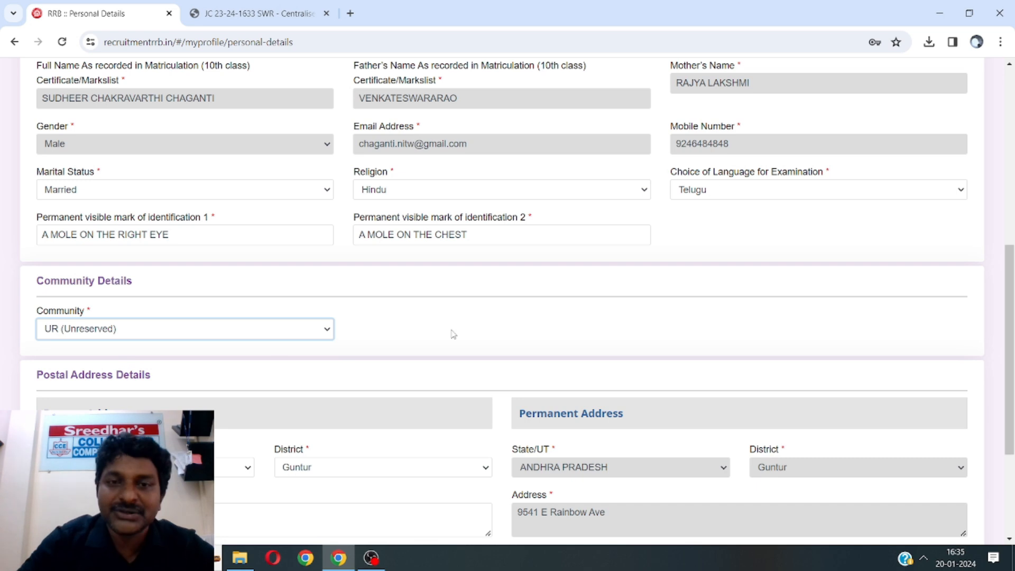
pyautogui.click(737, 340)
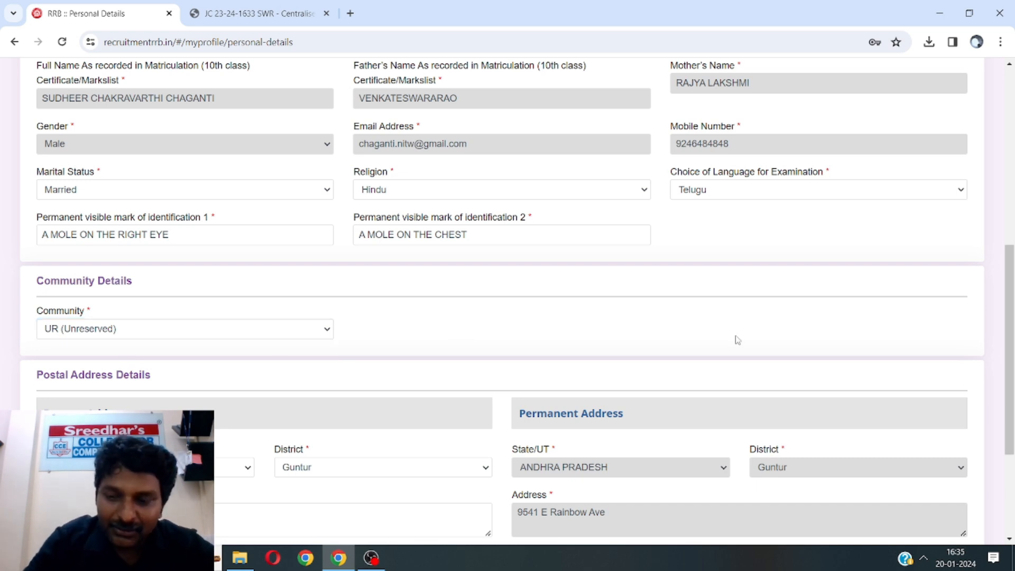
pyautogui.scroll(-2, 738, 339)
# Re-apply 'Same as Present Address' for the permanent address and save the personal details
pyautogui.scroll(-2, 738, 340)
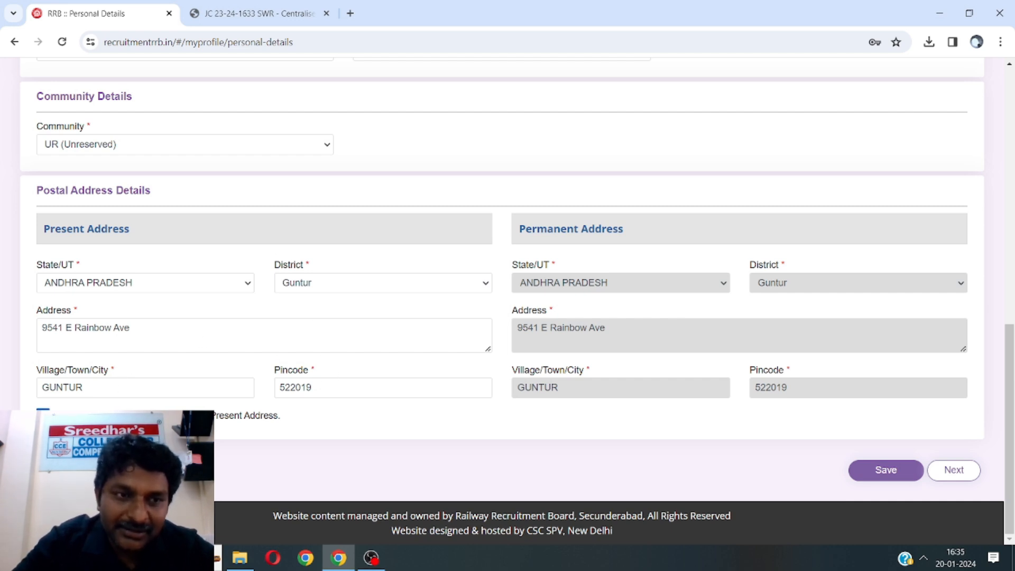
pyautogui.click(43, 413)
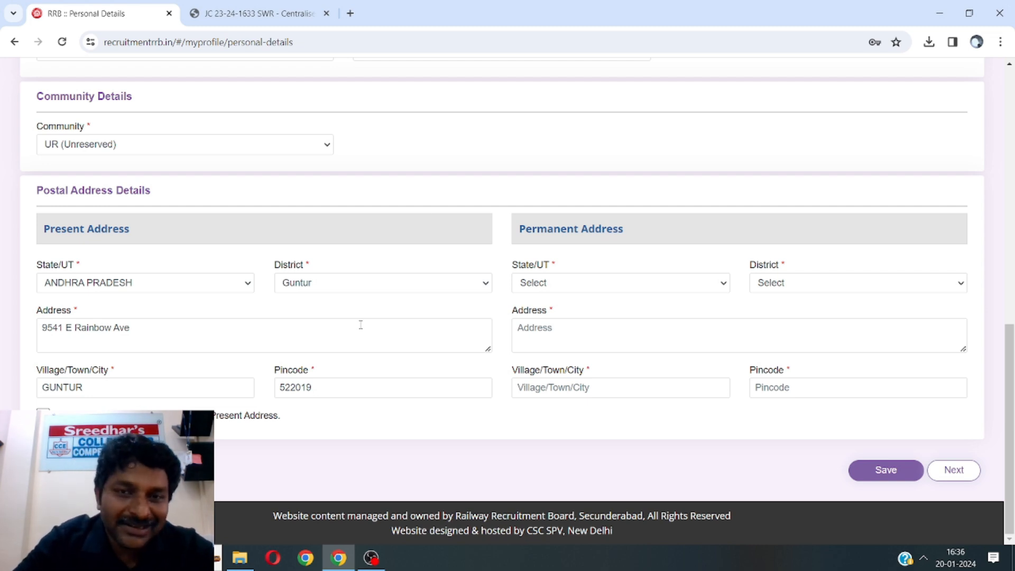
pyautogui.click(611, 282)
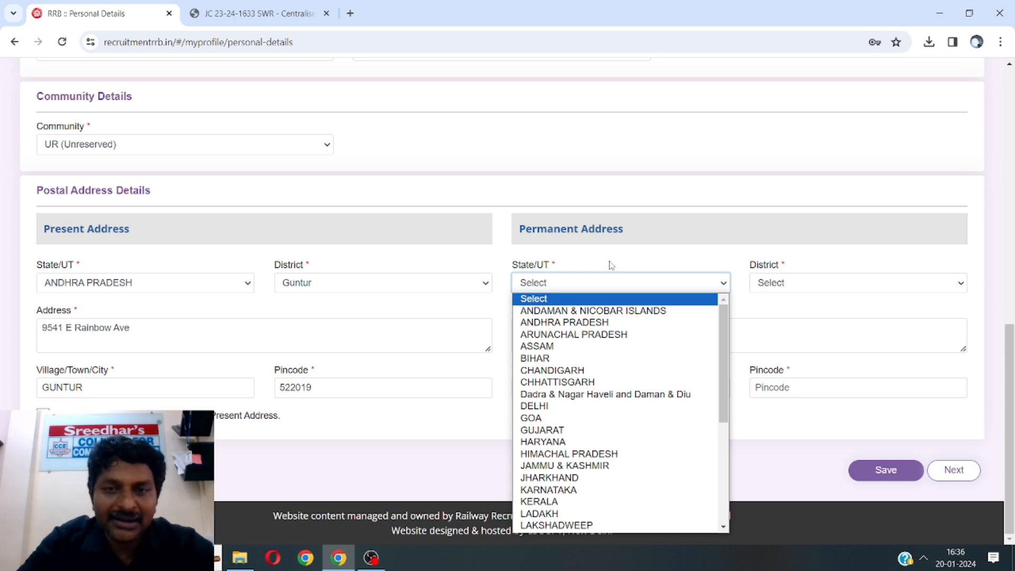
pyautogui.click(642, 262)
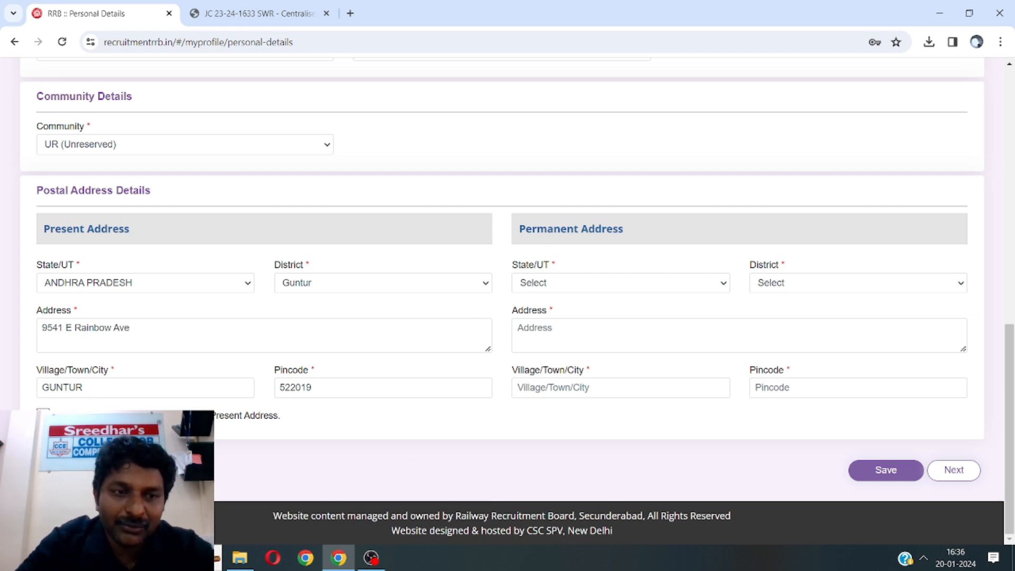
pyautogui.click(43, 414)
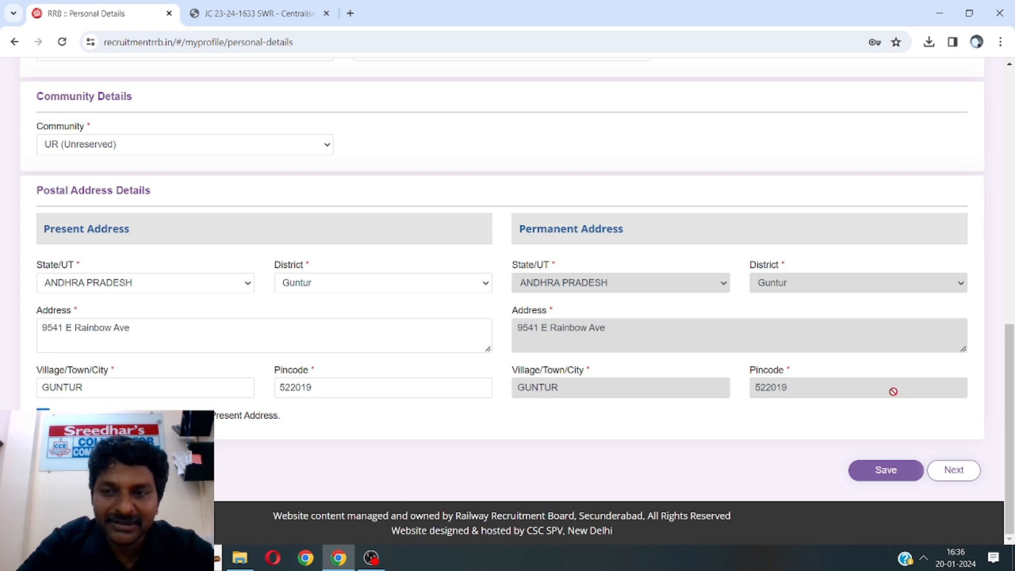
pyautogui.click(888, 471)
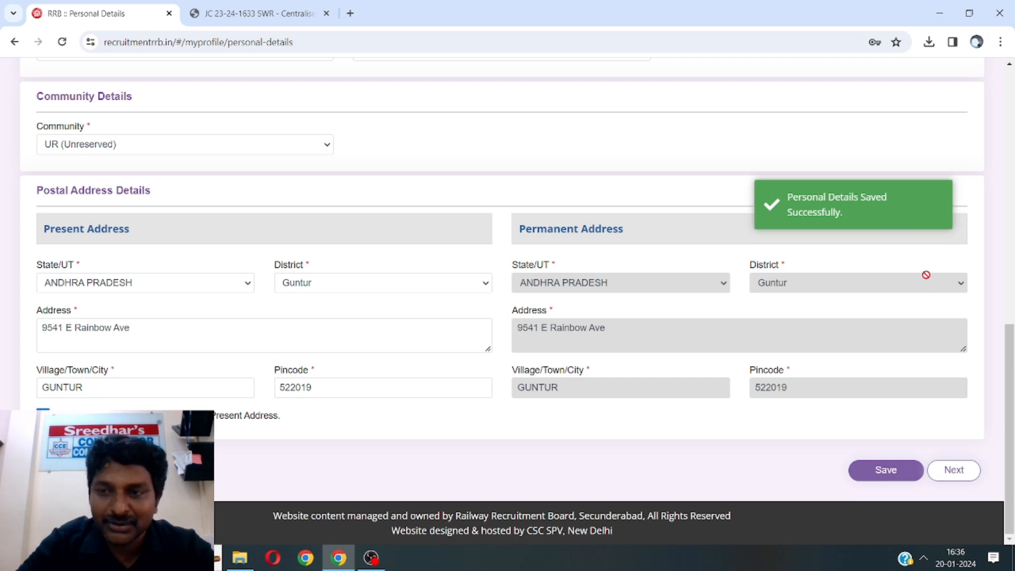
# Advance from Personal Details to the Other Details page, starting at Category Details
pyautogui.click(951, 474)
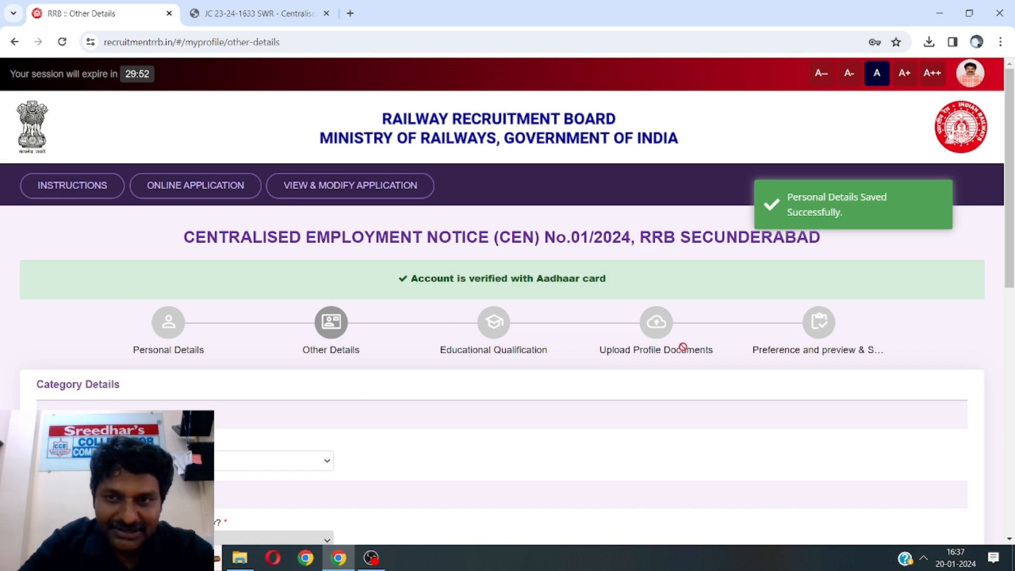
# Answer No to 'Are you an Ex-Serviceman?', removing the service and rank fields
pyautogui.scroll(-3, 948, 324)
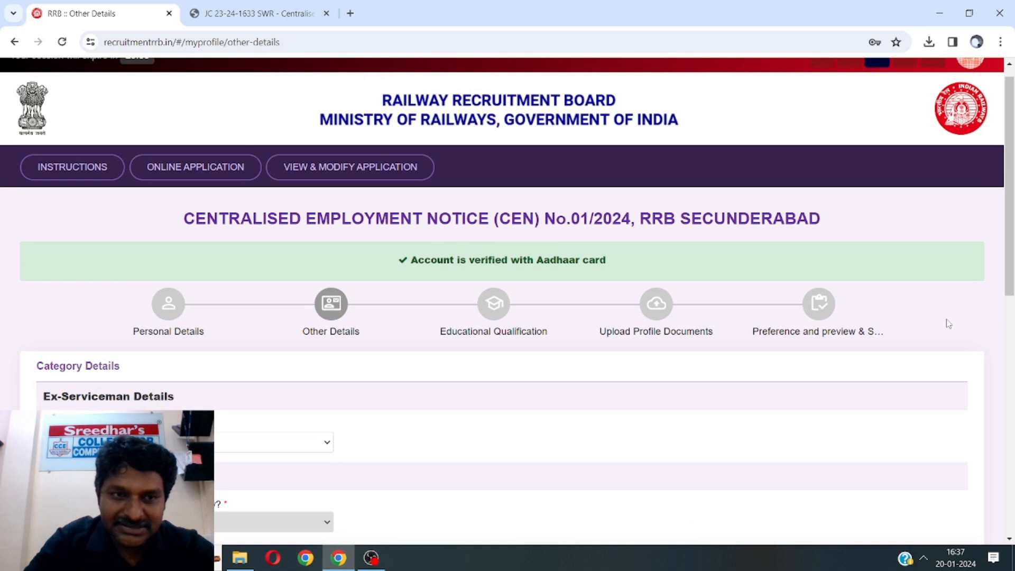
pyautogui.scroll(-1, 947, 322)
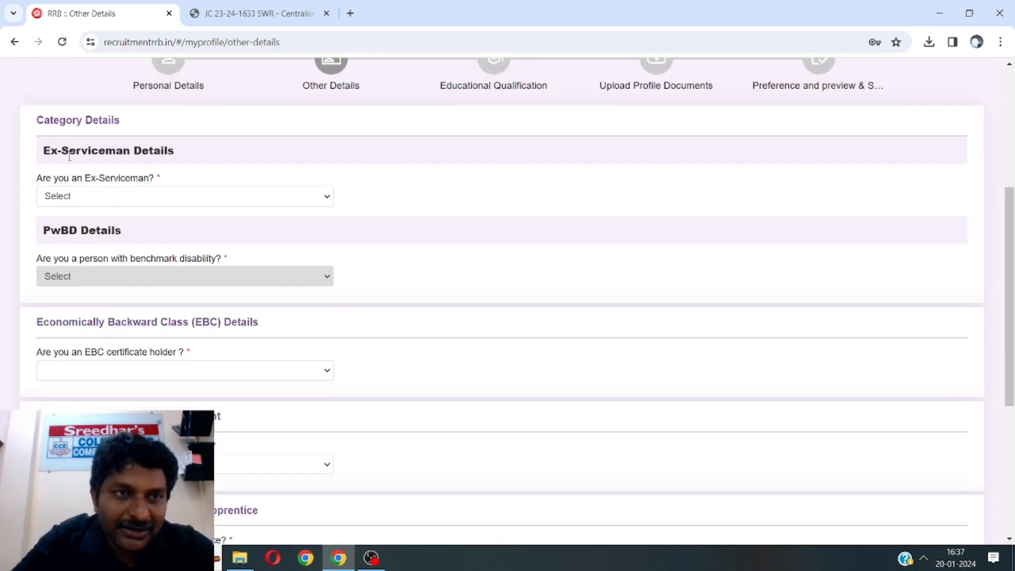
pyautogui.click(70, 201)
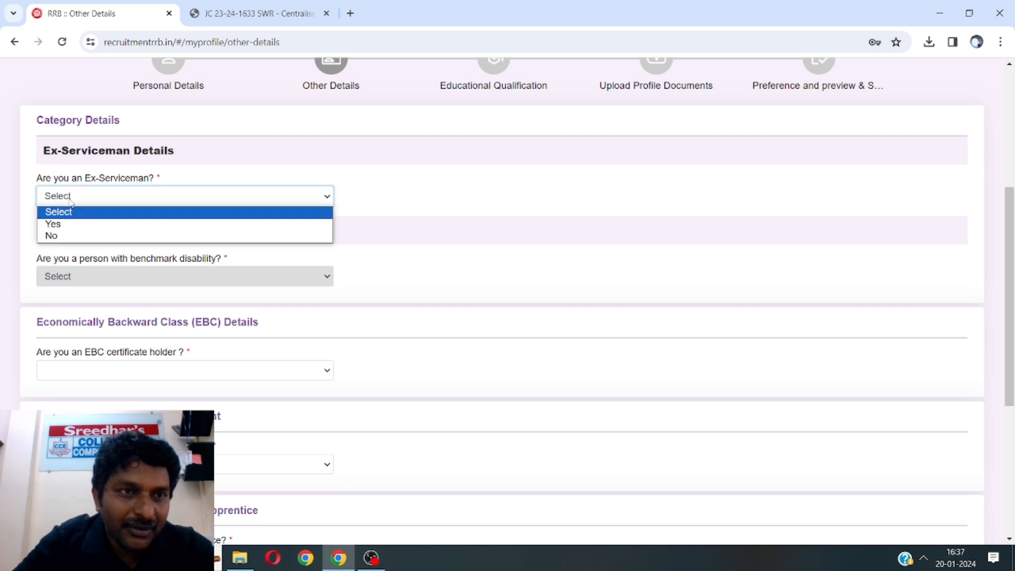
pyautogui.click(61, 238)
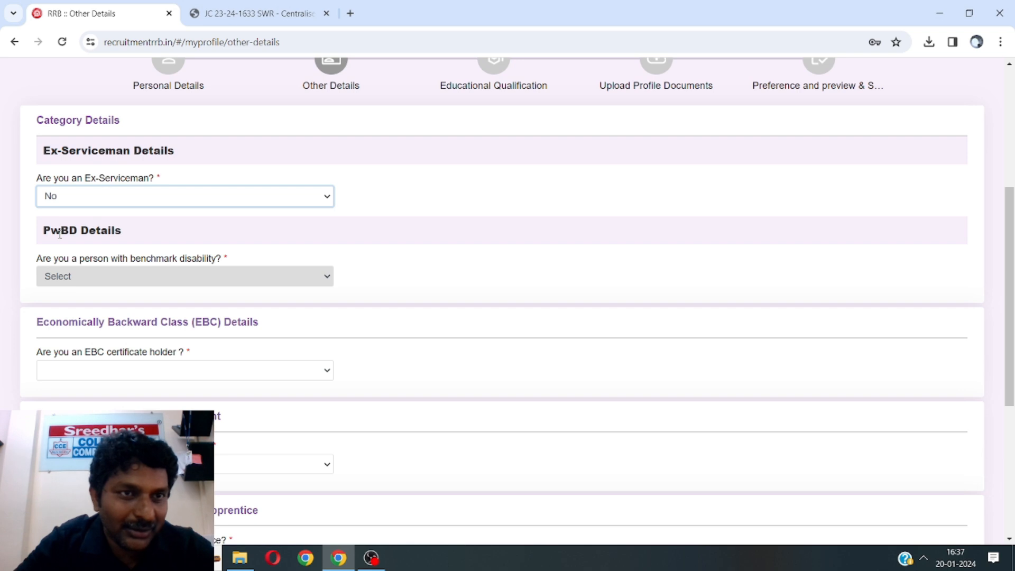
pyautogui.click(86, 198)
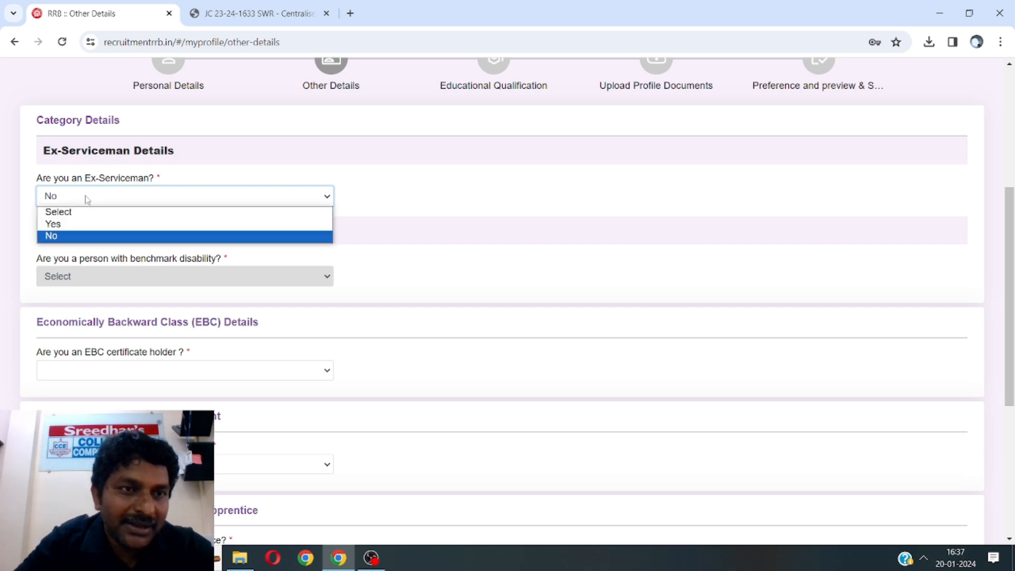
pyautogui.click(75, 224)
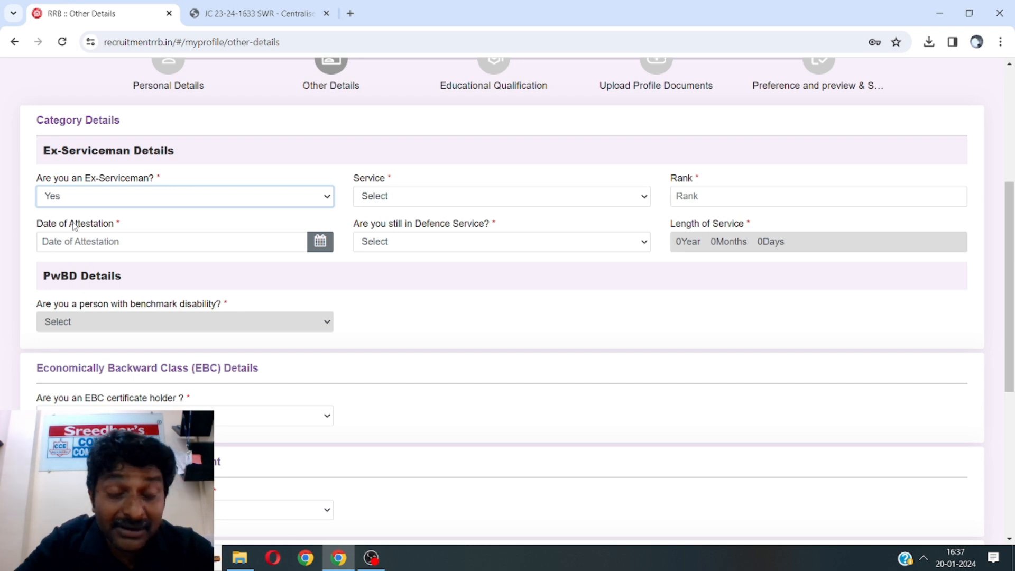
pyautogui.click(384, 198)
pyautogui.click(384, 199)
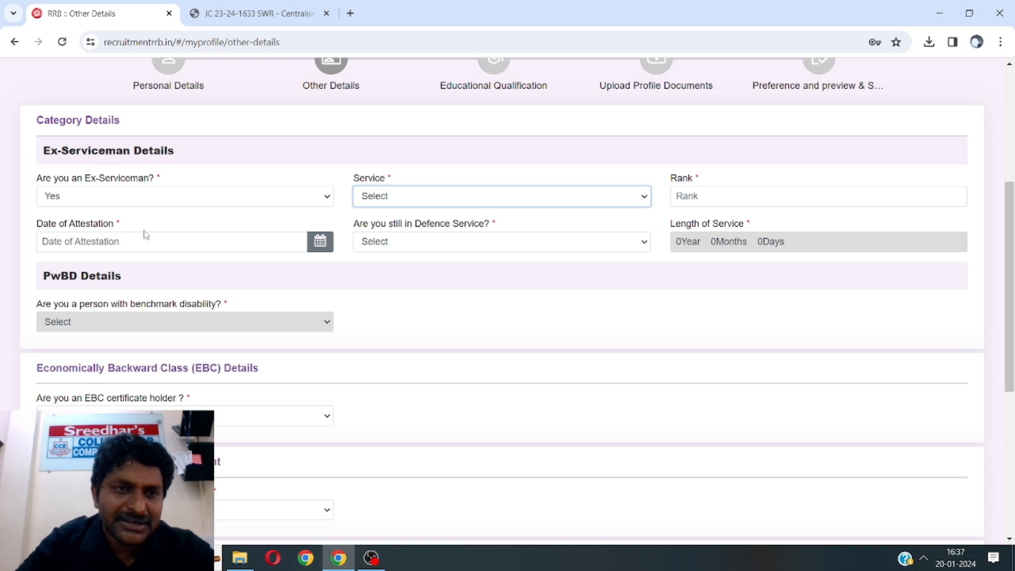
pyautogui.click(156, 195)
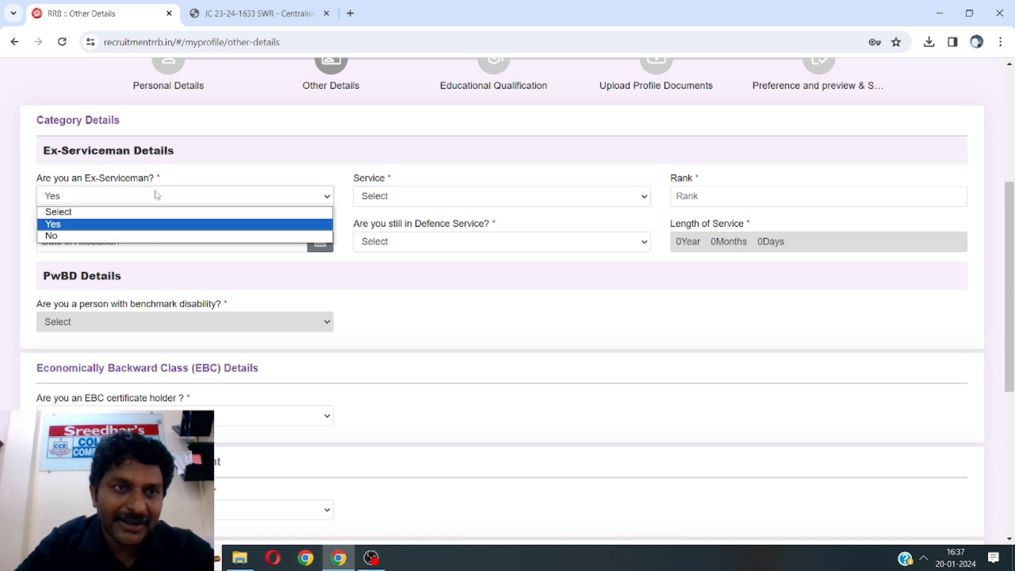
pyautogui.click(114, 237)
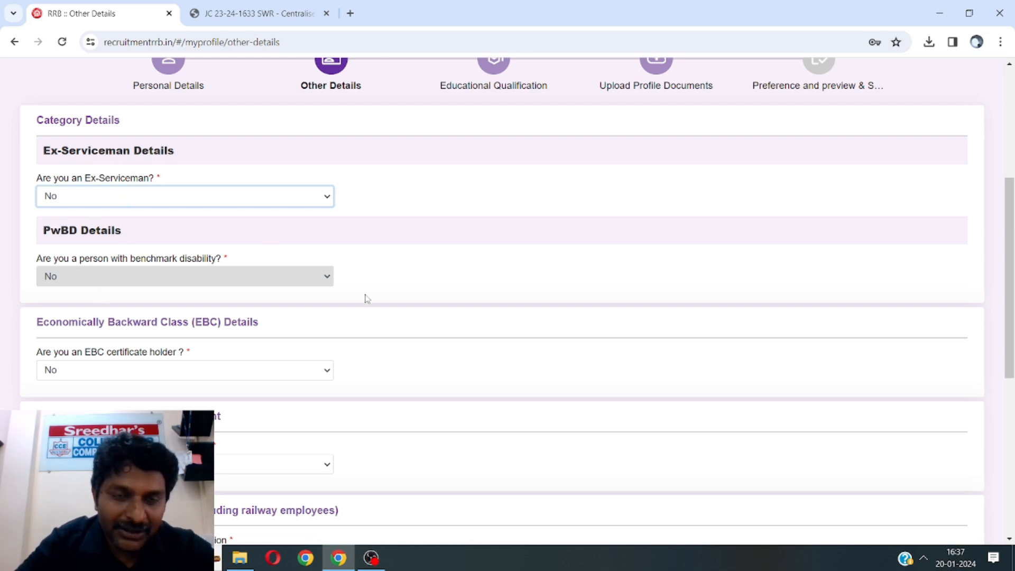
pyautogui.scroll(-3, 461, 286)
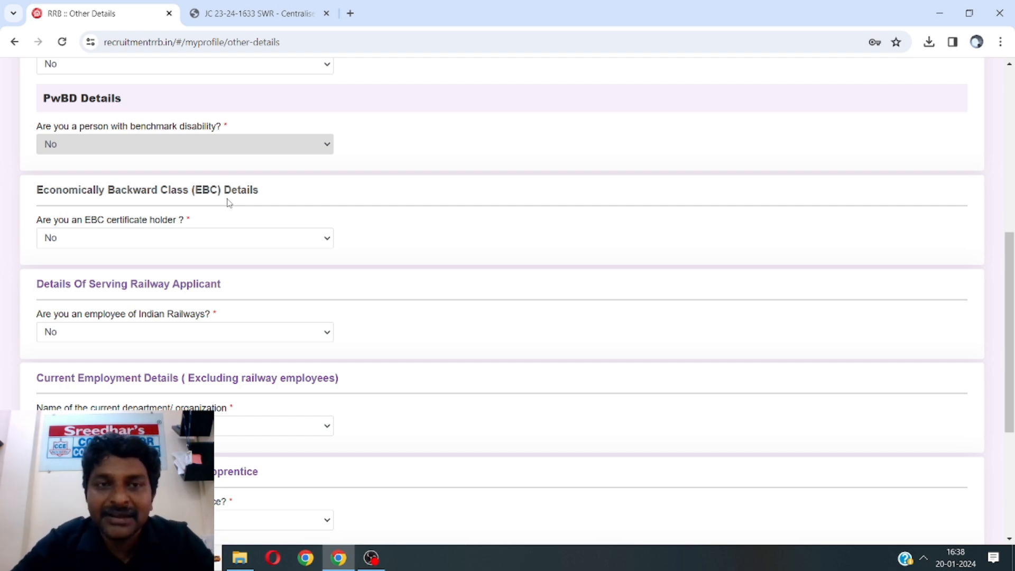
pyautogui.click(190, 243)
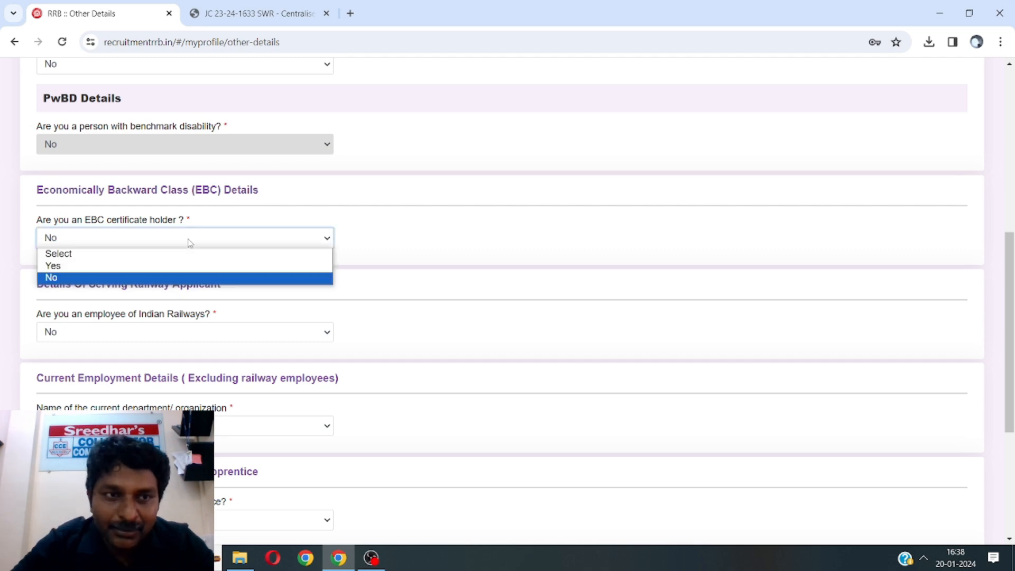
pyautogui.click(155, 266)
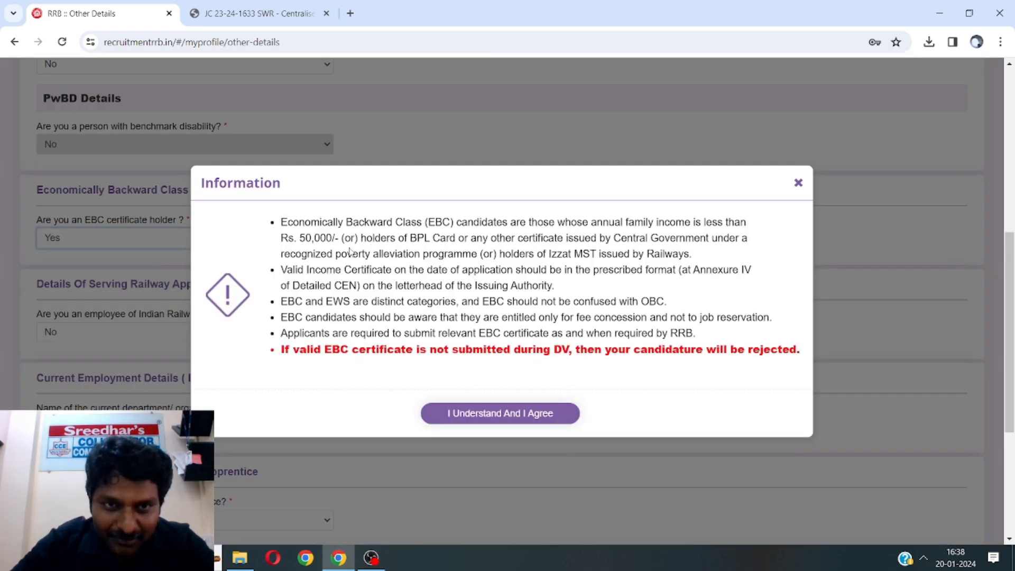
pyautogui.click(798, 183)
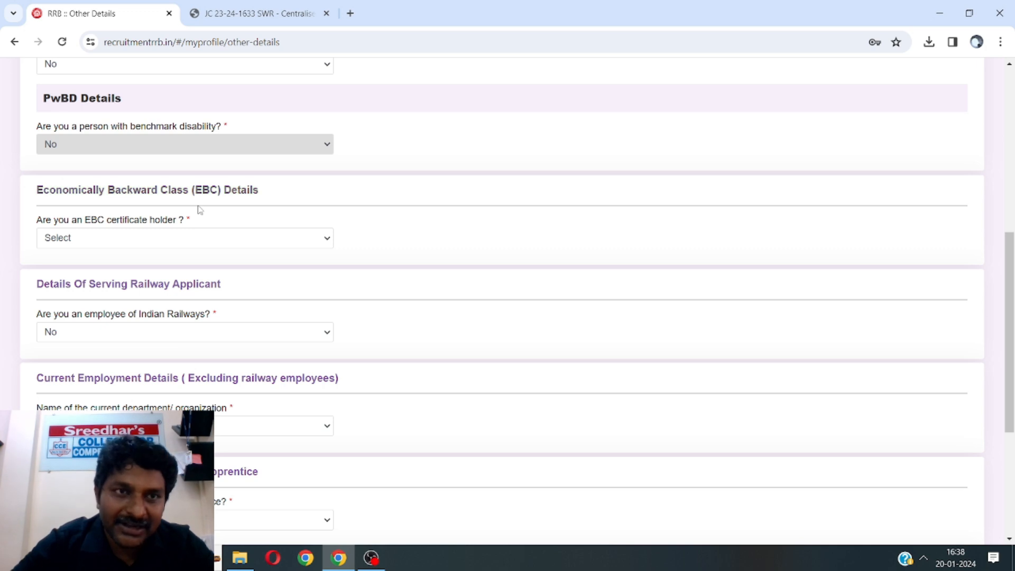
pyautogui.click(158, 241)
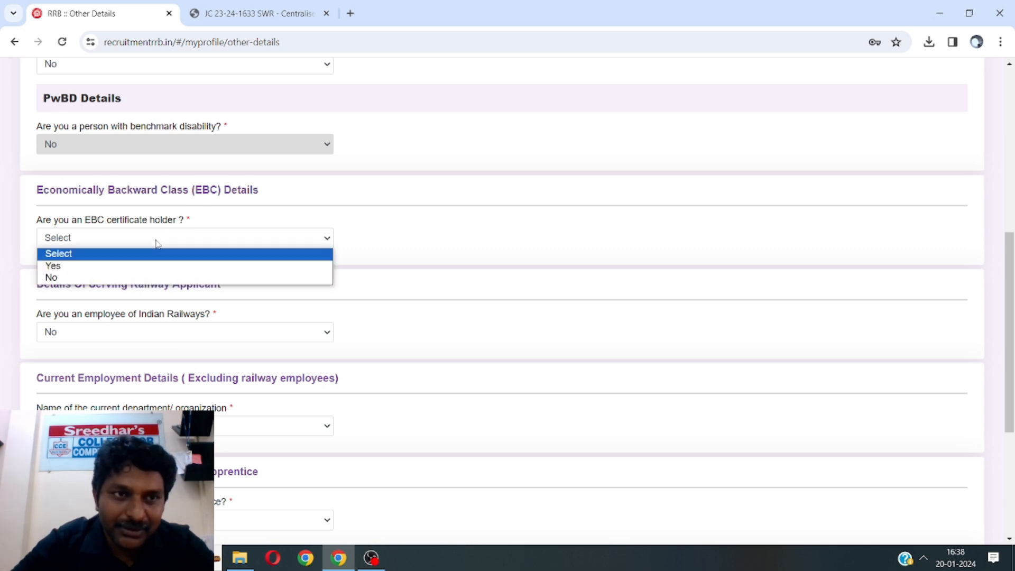
pyautogui.click(131, 278)
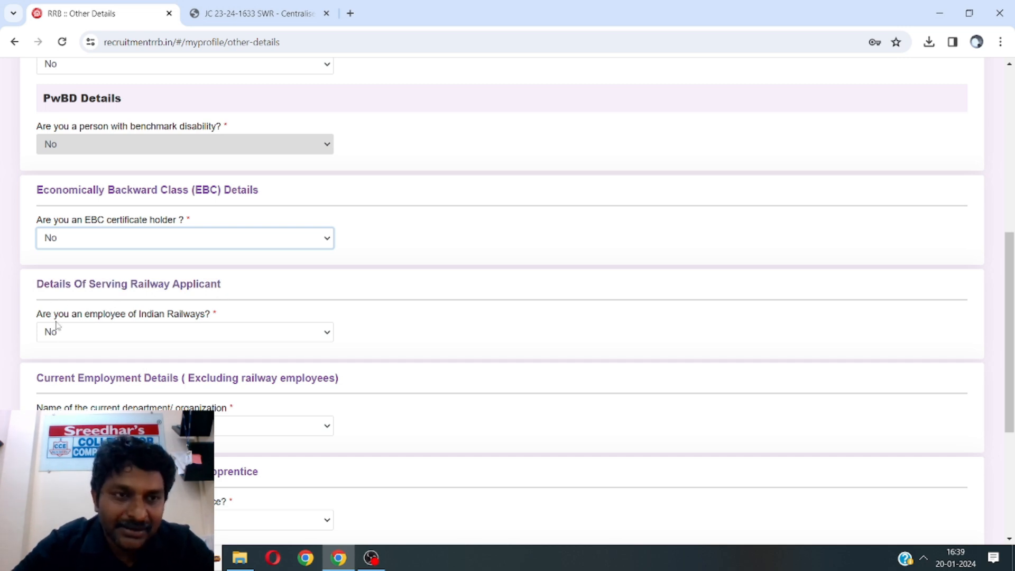
pyautogui.click(163, 333)
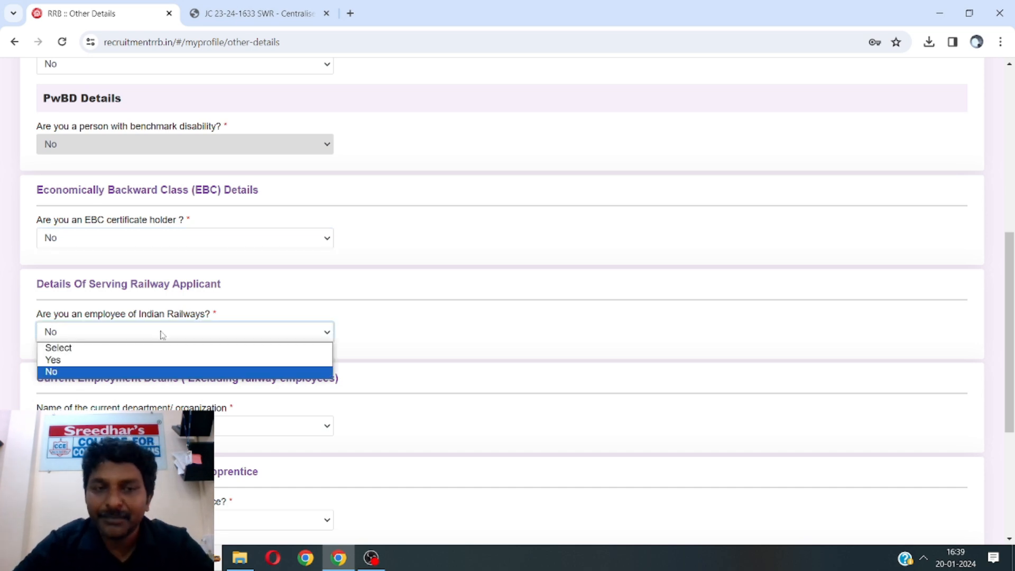
pyautogui.click(133, 362)
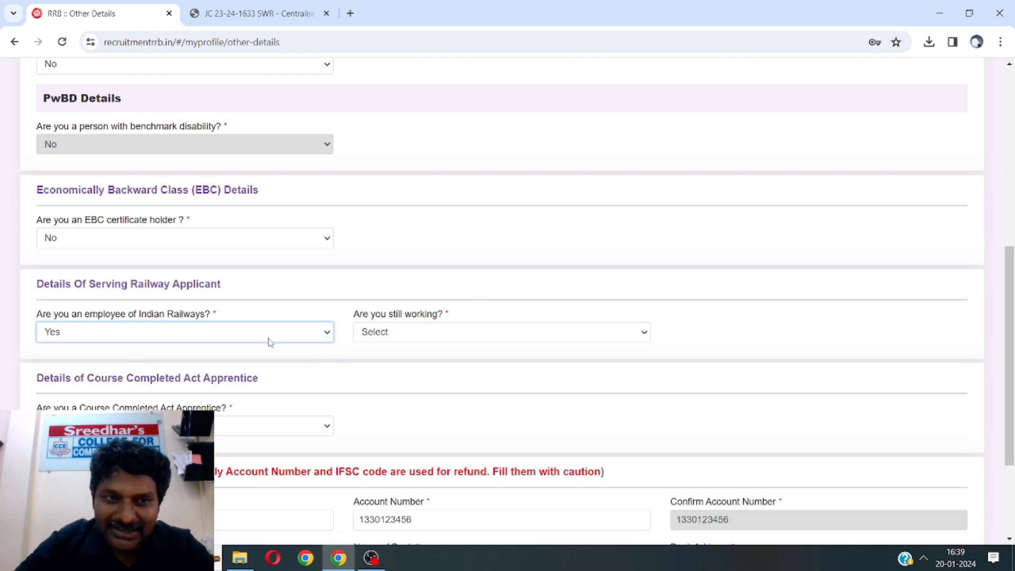
pyautogui.click(215, 333)
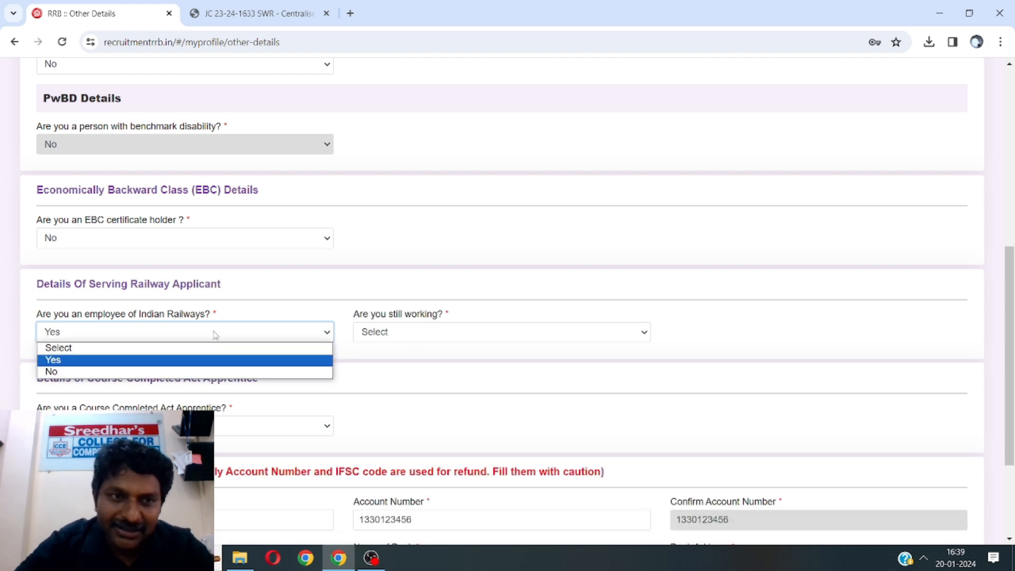
pyautogui.click(172, 373)
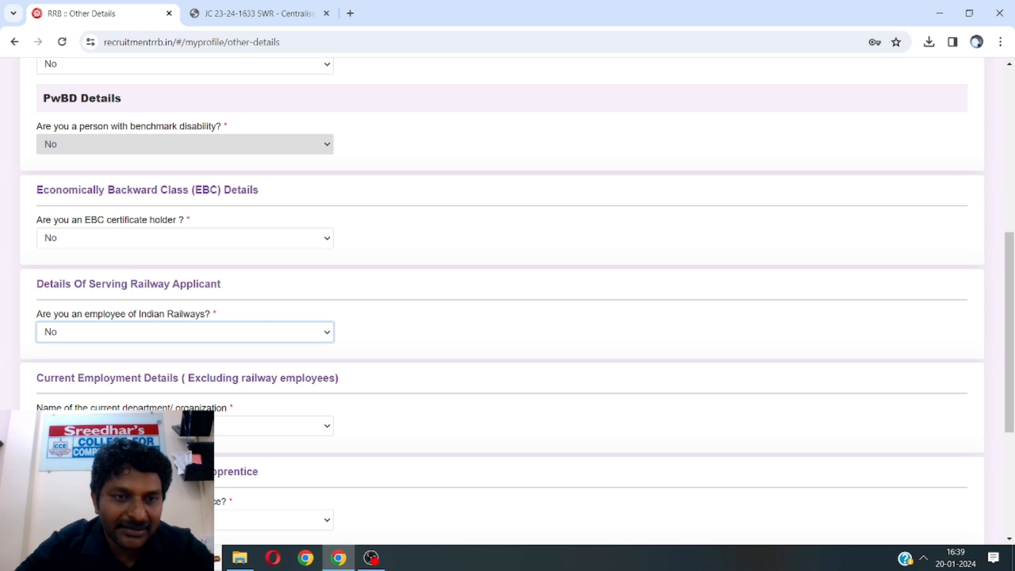
pyautogui.click(185, 426)
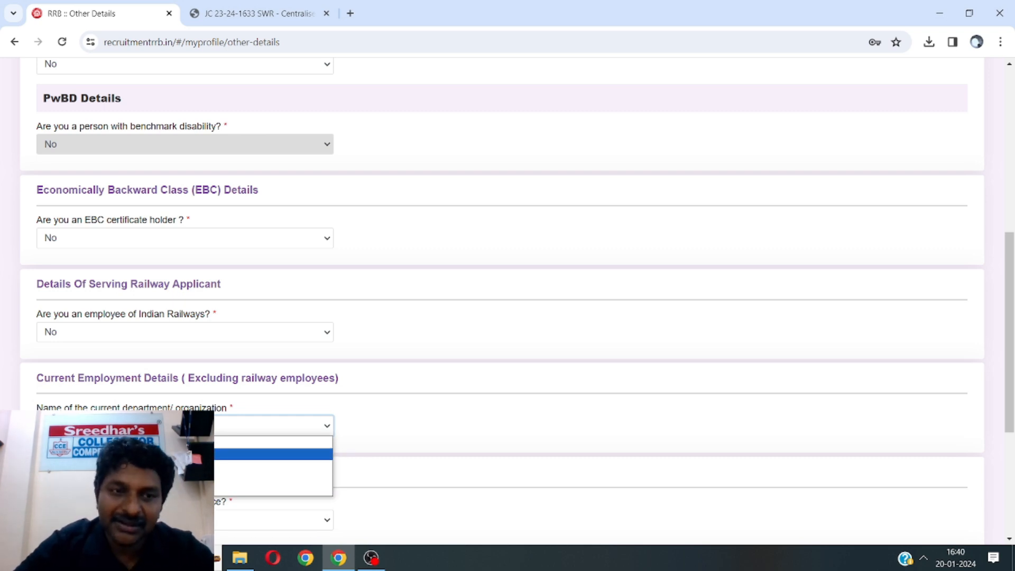
# Choose Not Applicable for current department/organization and scroll down to Bank Details
pyautogui.click(127, 454)
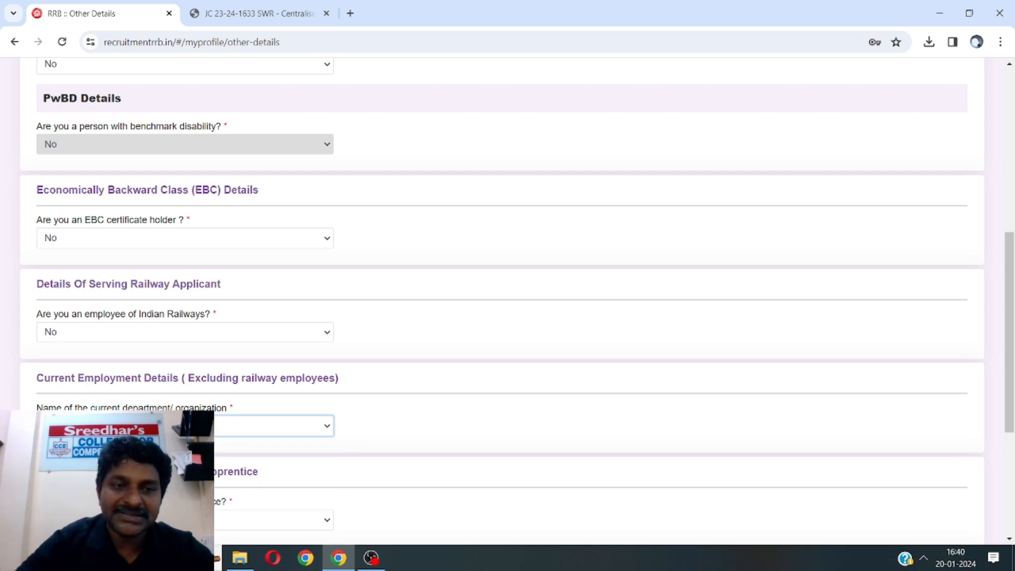
pyautogui.click(391, 435)
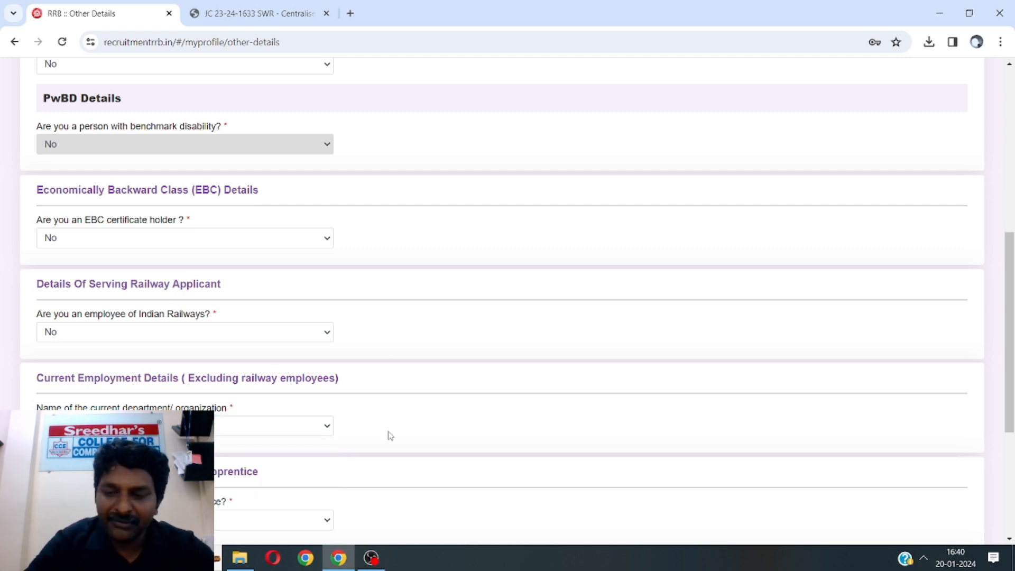
pyautogui.scroll(-4, 391, 435)
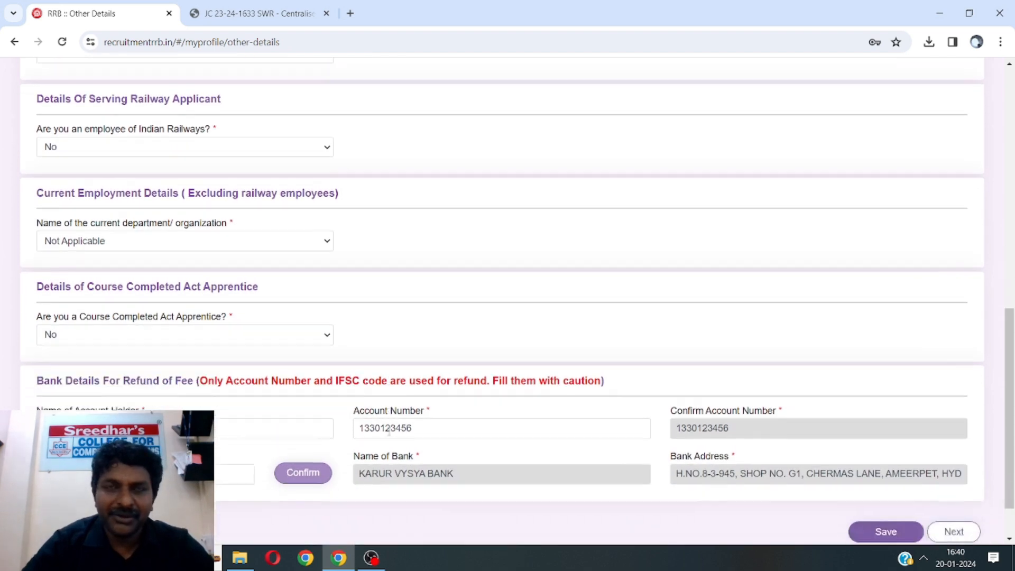
pyautogui.scroll(-1, 390, 430)
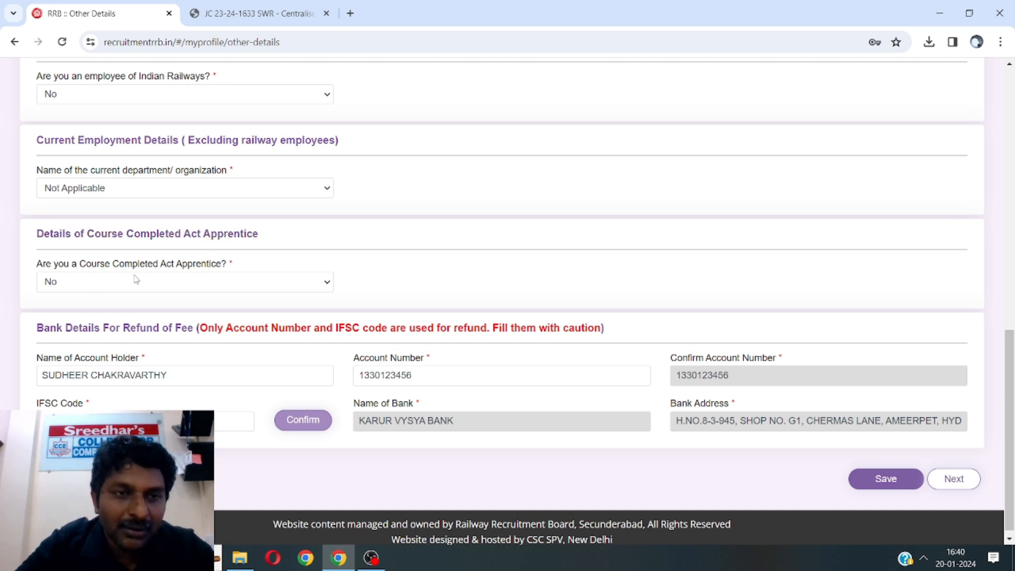
pyautogui.click(171, 286)
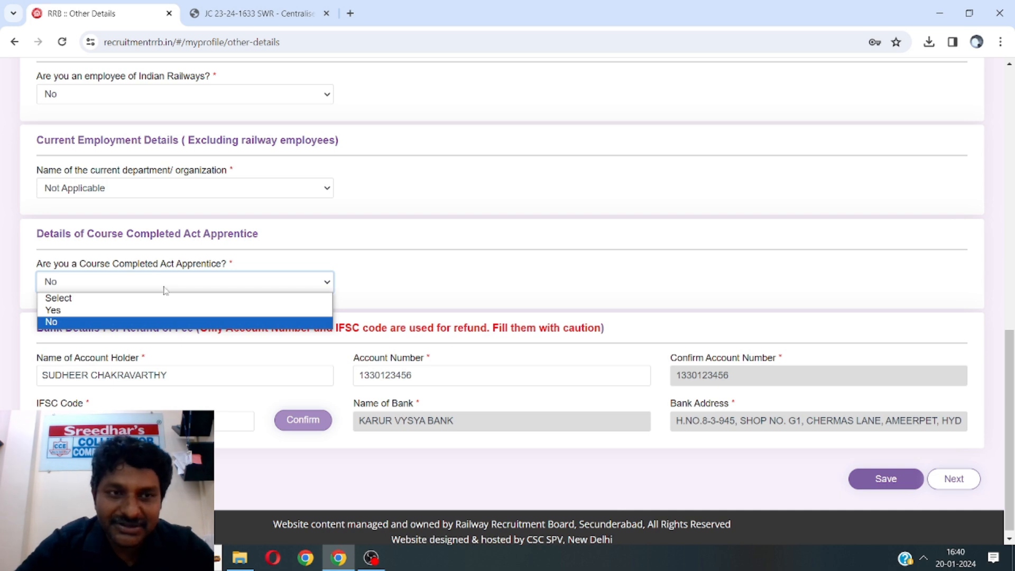
pyautogui.click(137, 311)
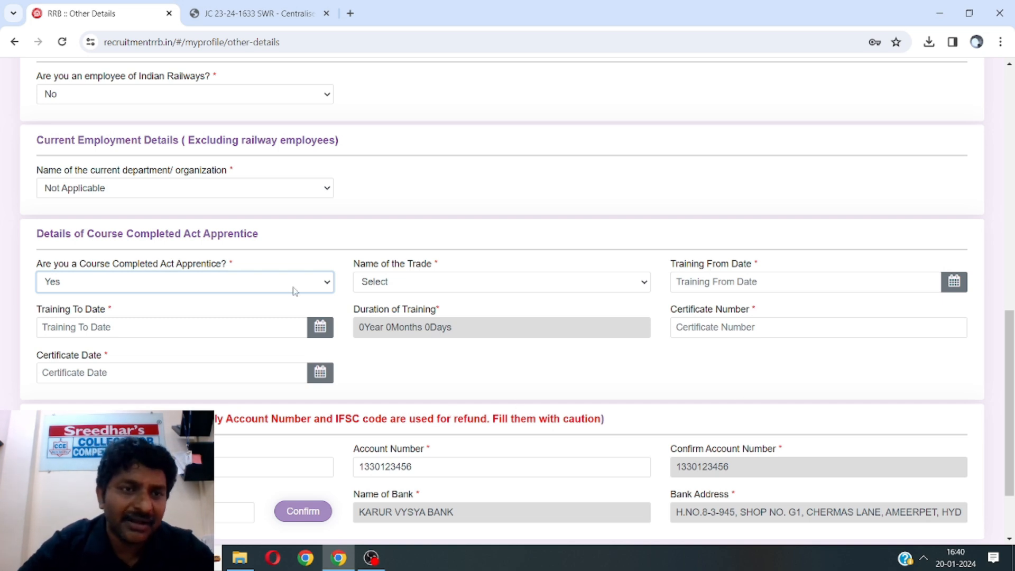
pyautogui.click(131, 280)
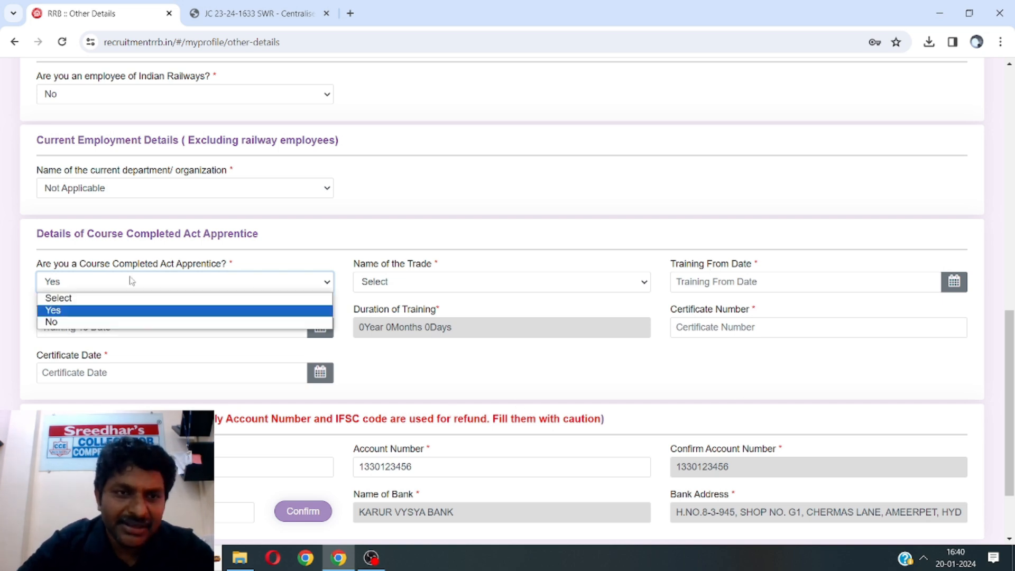
pyautogui.click(97, 322)
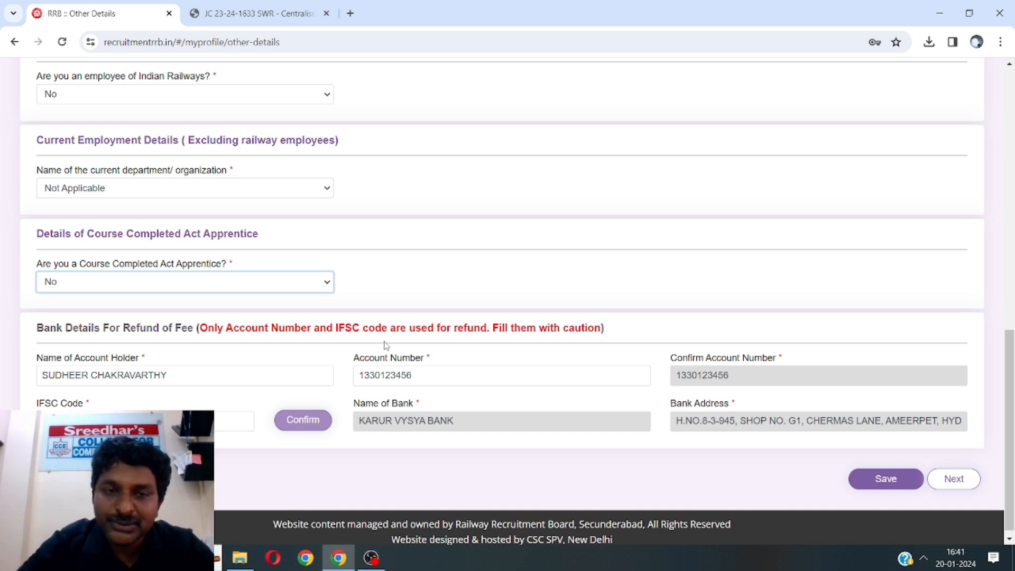
# Correct the IFSC code, confirm it to fetch KARUR VYSYA BANK details, and save
pyautogui.click(197, 380)
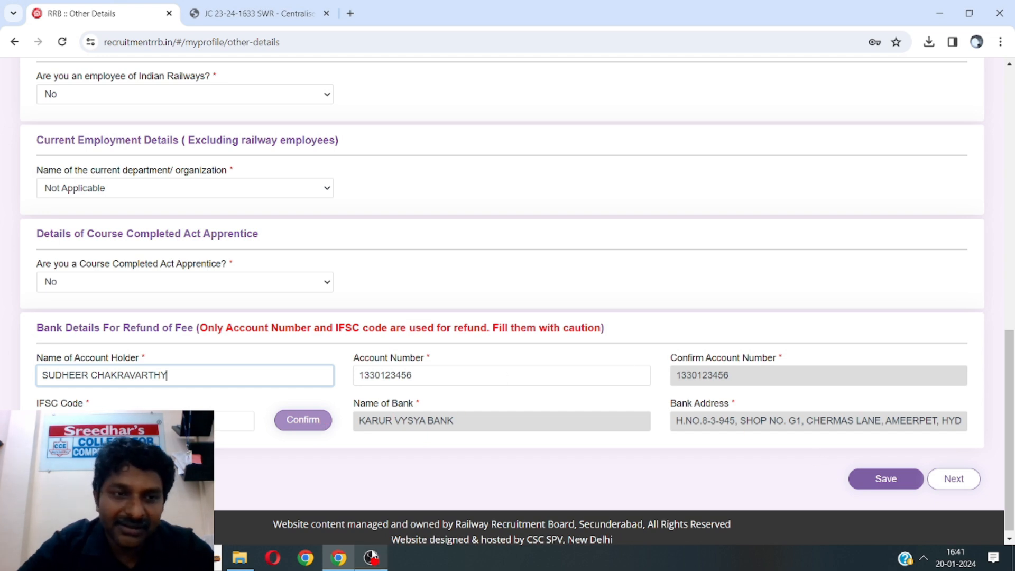
pyautogui.click(137, 421)
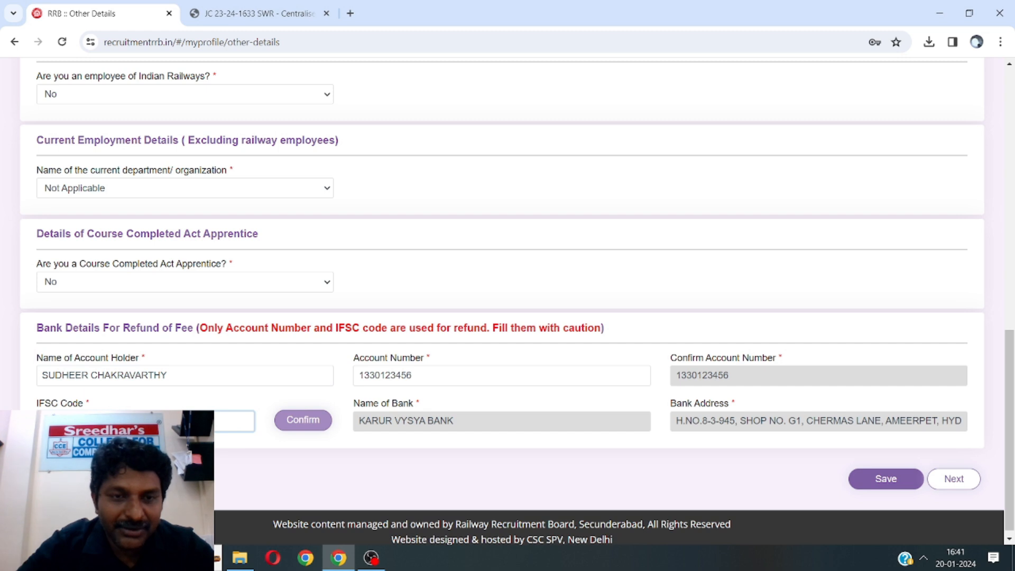
pyautogui.press('BackSpace')
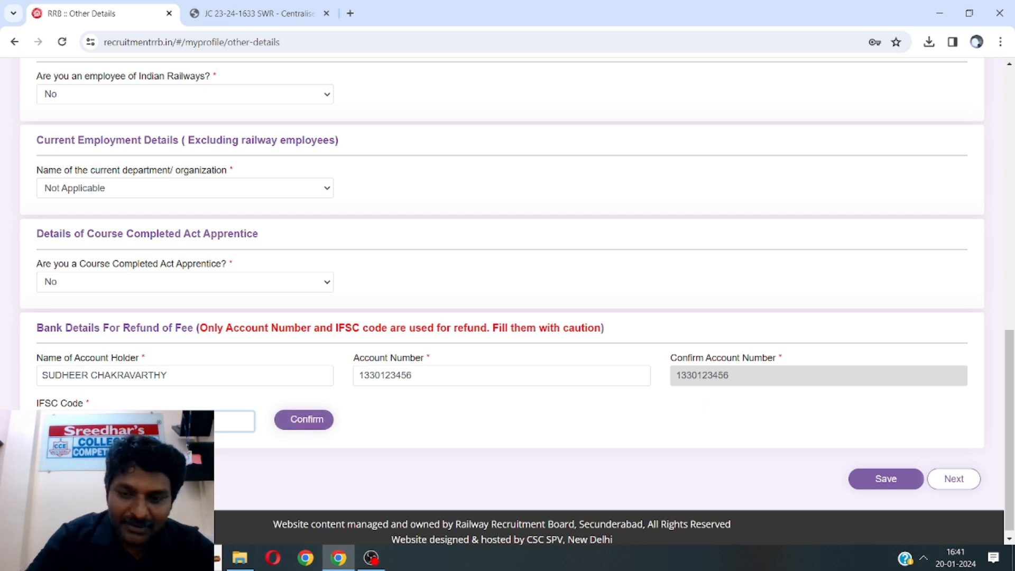
pyautogui.click(303, 420)
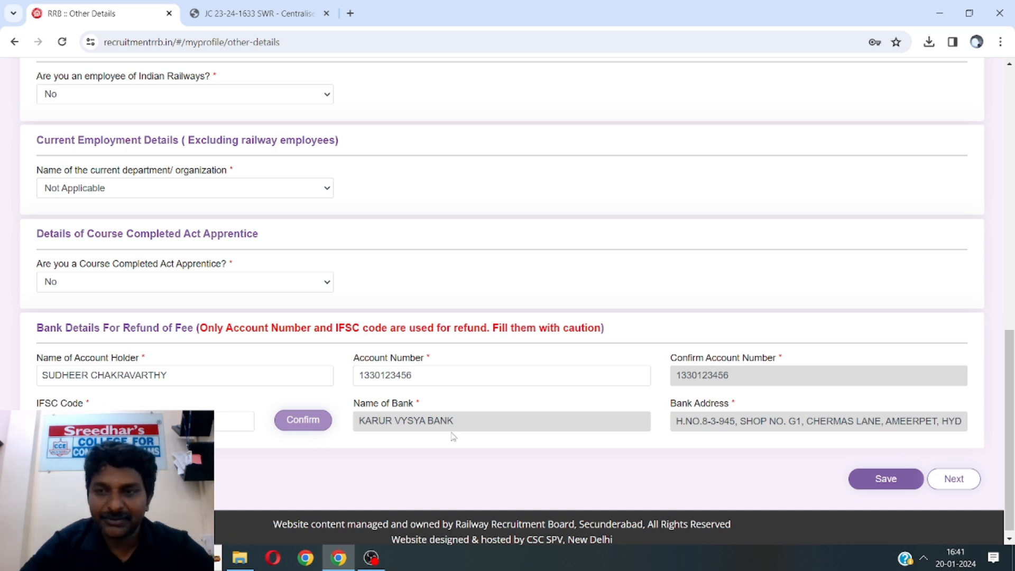
pyautogui.click(878, 479)
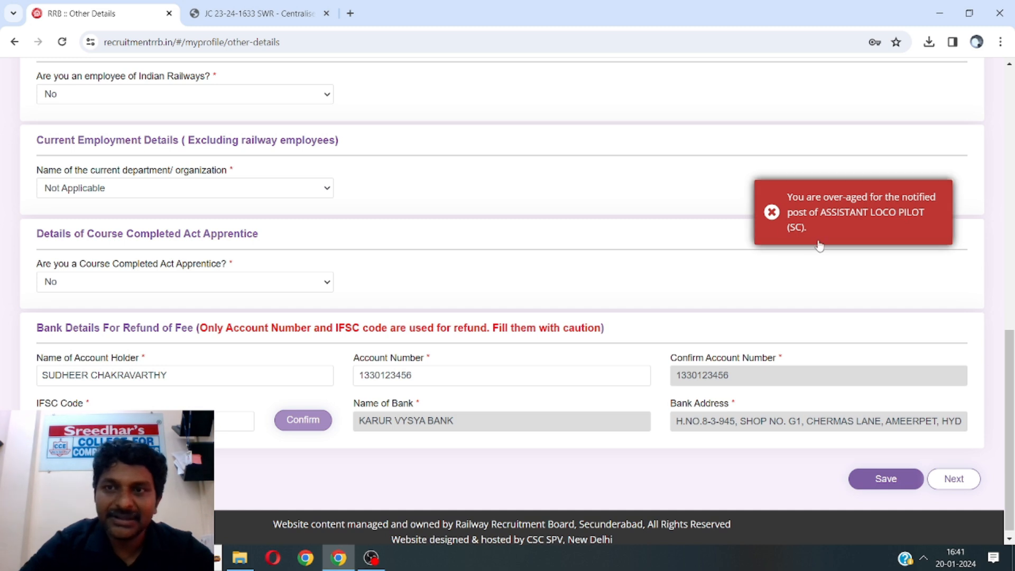
# Dismiss the over-aged error toast and scroll through the Other Details form
pyautogui.click(771, 213)
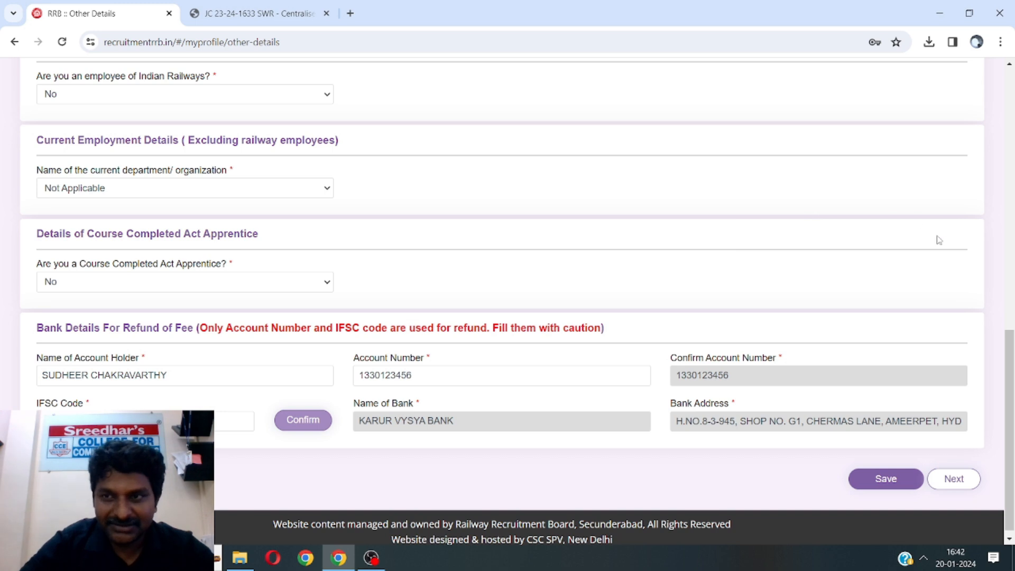
pyautogui.moveTo(1006, 411); pyautogui.dragTo(1000, 230)
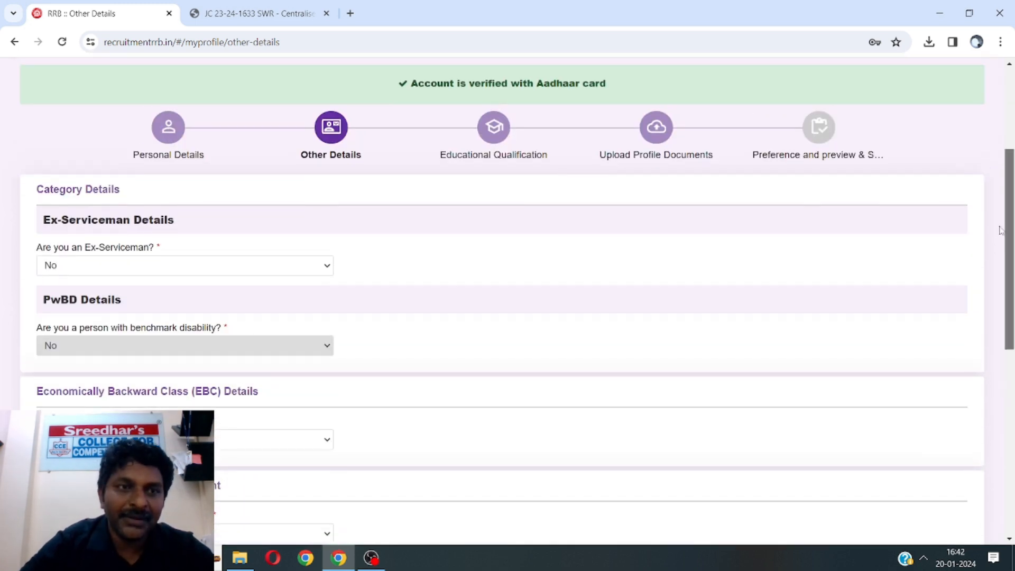
pyautogui.moveTo(1001, 230); pyautogui.dragTo(1000, 414)
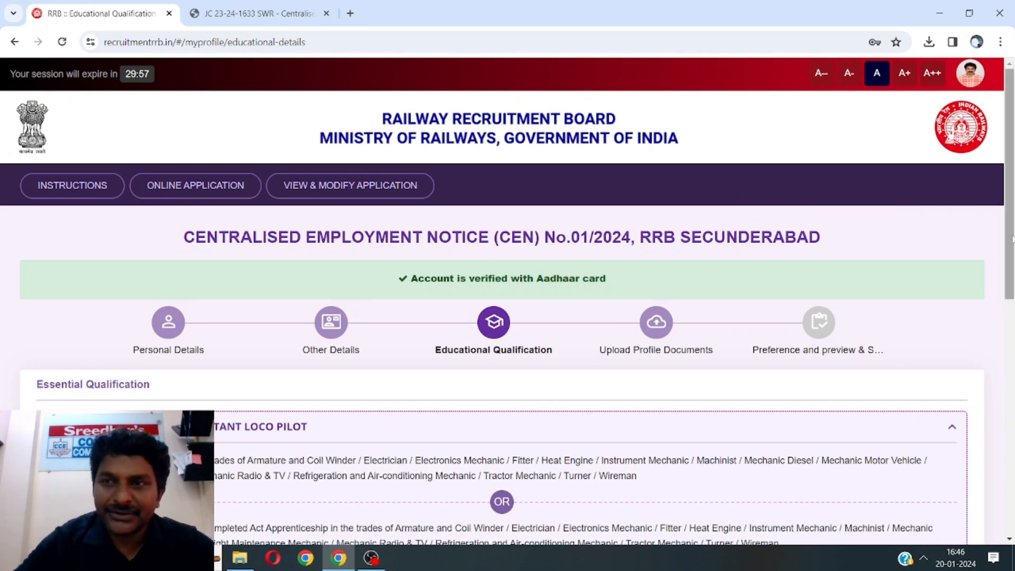
pyautogui.moveTo(1012, 239); pyautogui.dragTo(1002, 313)
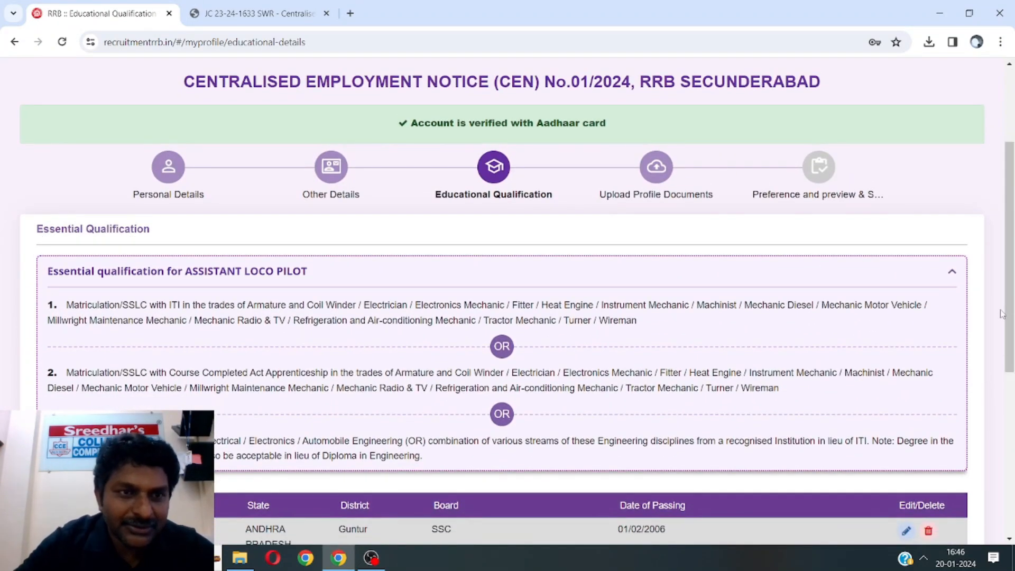
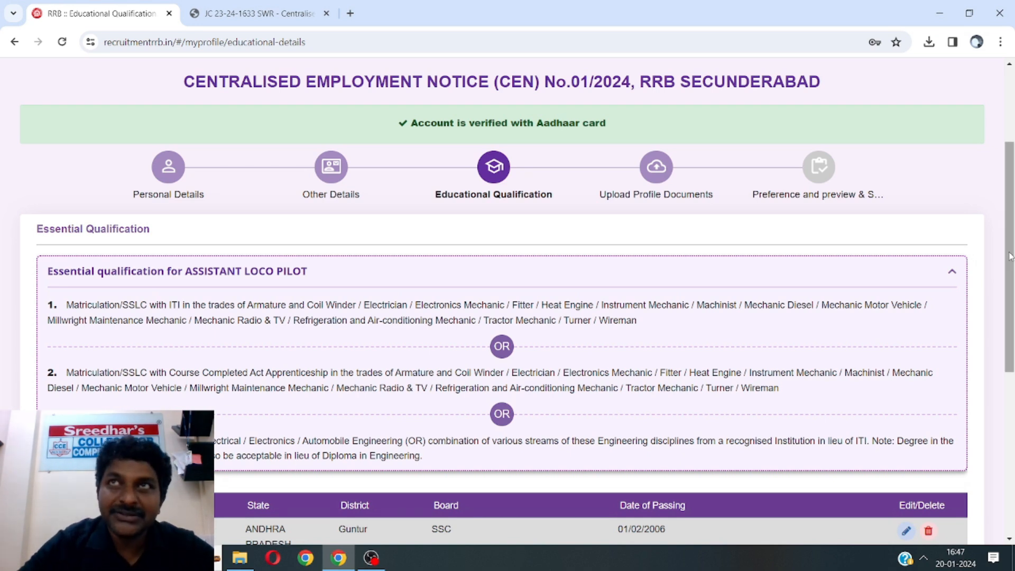
# Check the Roll No and save the Matriculation/SSC record (Board SSC, passed 01/02/2006)
pyautogui.scroll(-4, 384, 492)
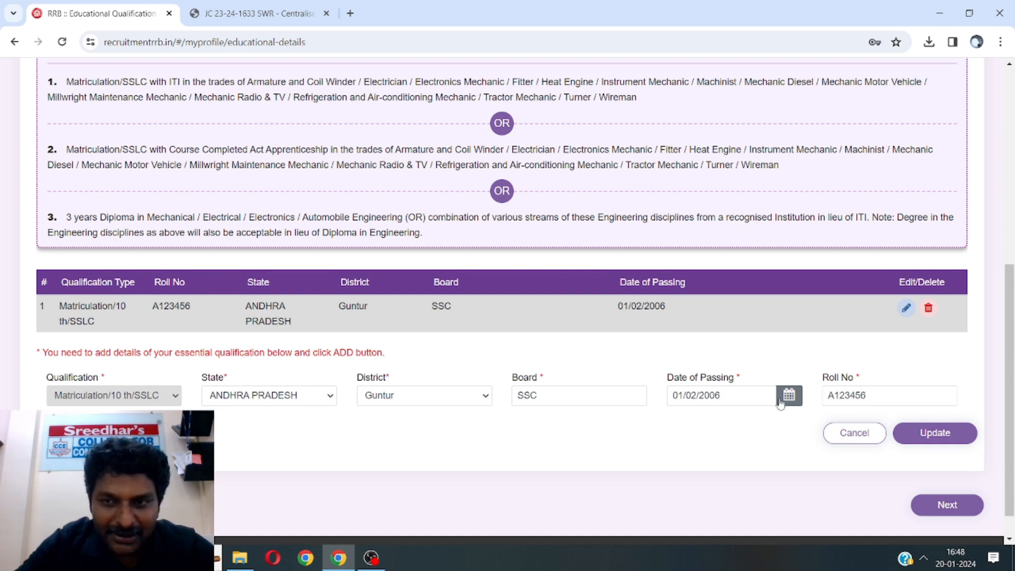
pyautogui.doubleClick(870, 396)
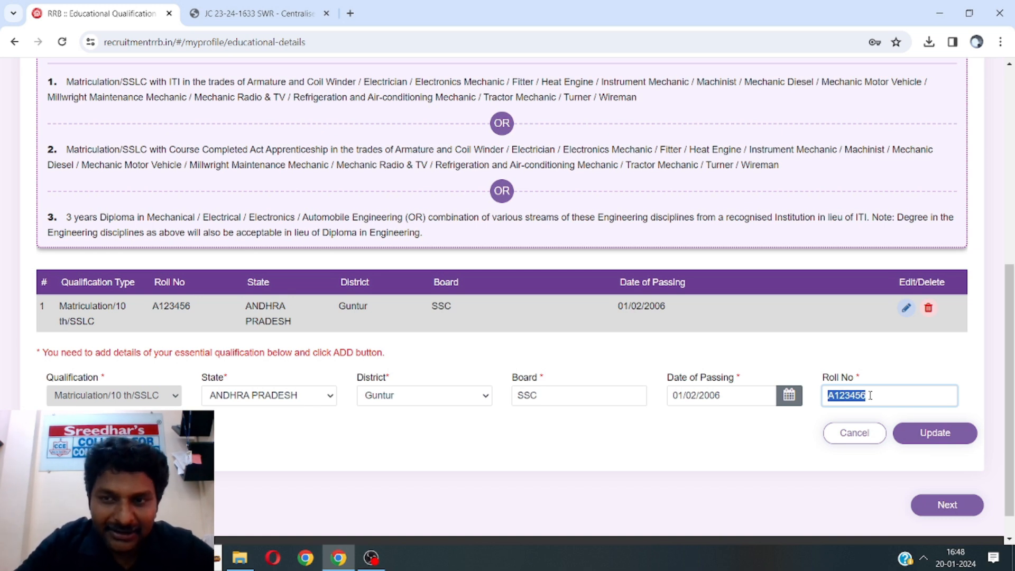
pyautogui.click(936, 434)
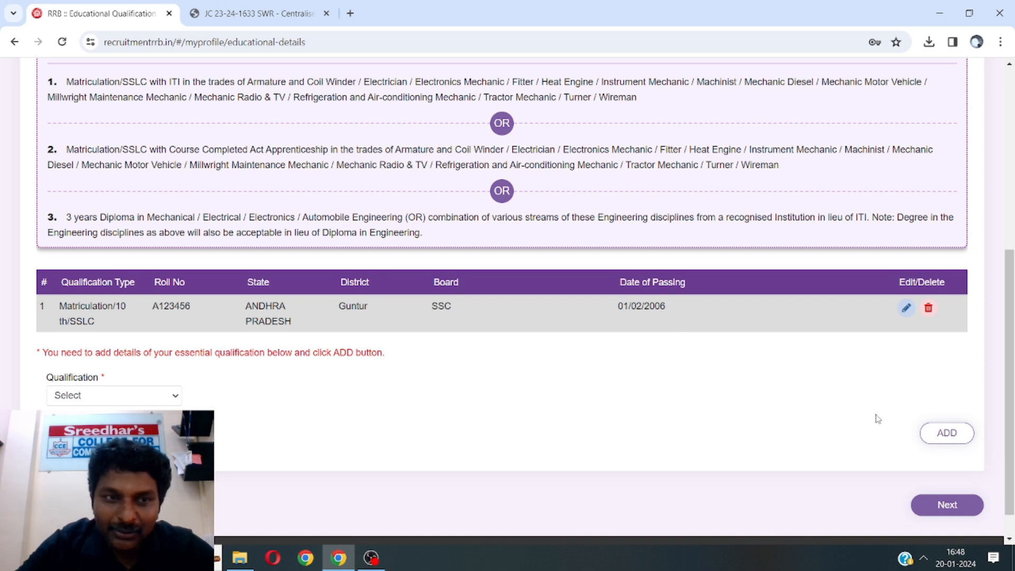
# Set the new qualification to ITI with trade Millwright Maintenance Mechanic
pyautogui.click(75, 397)
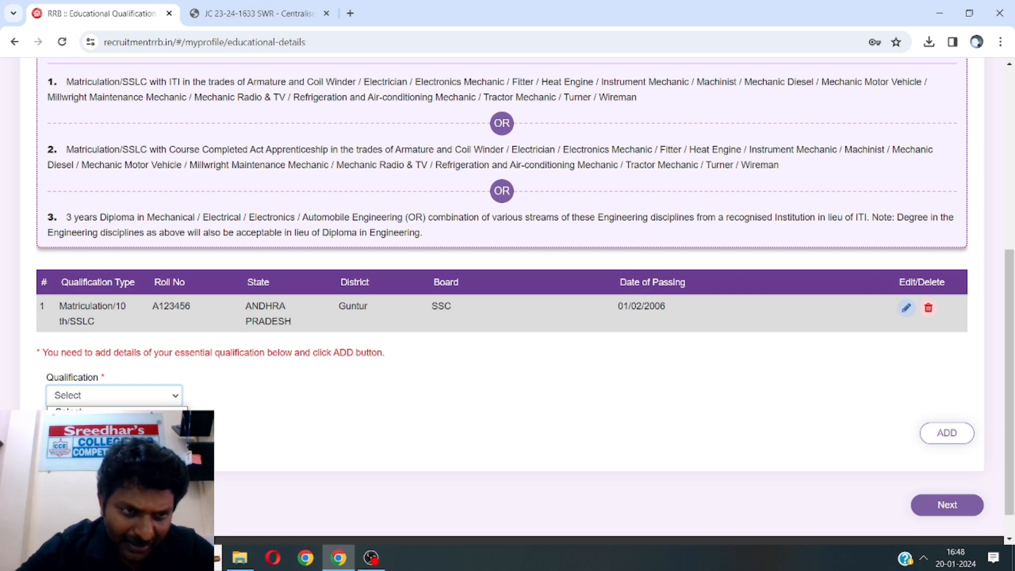
pyautogui.click(80, 424)
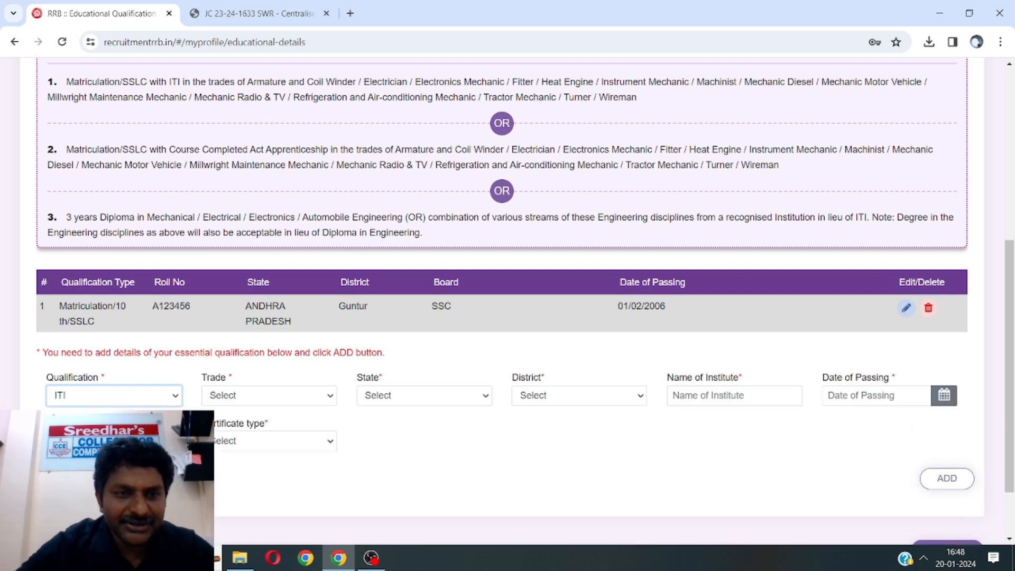
pyautogui.click(256, 397)
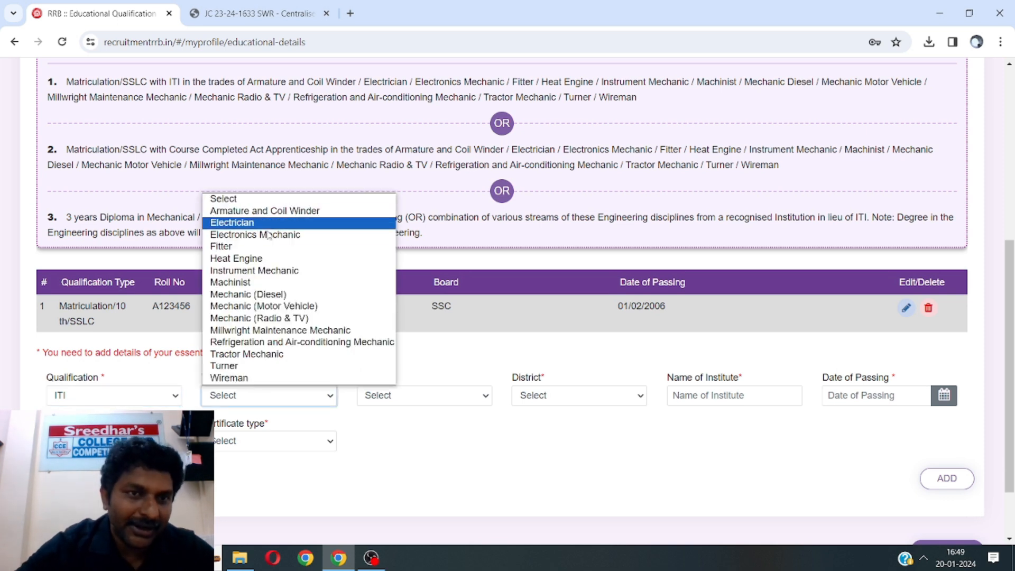
pyautogui.click(280, 330)
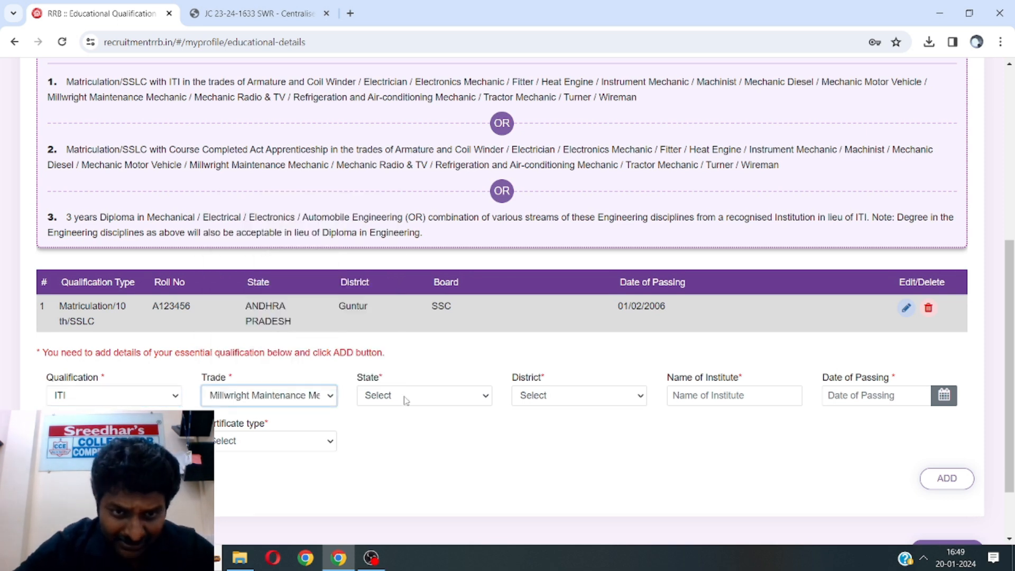
# Look over the state, district, institute and NTC/STC certificate fields, then reopen the qualification list
pyautogui.click(404, 397)
pyautogui.click(404, 395)
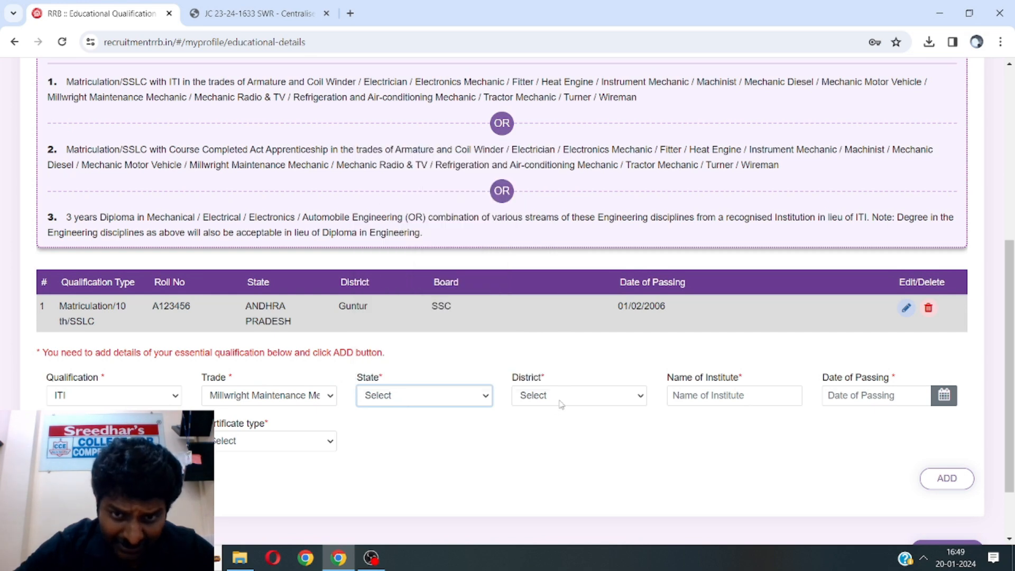
pyautogui.click(561, 404)
pyautogui.click(568, 397)
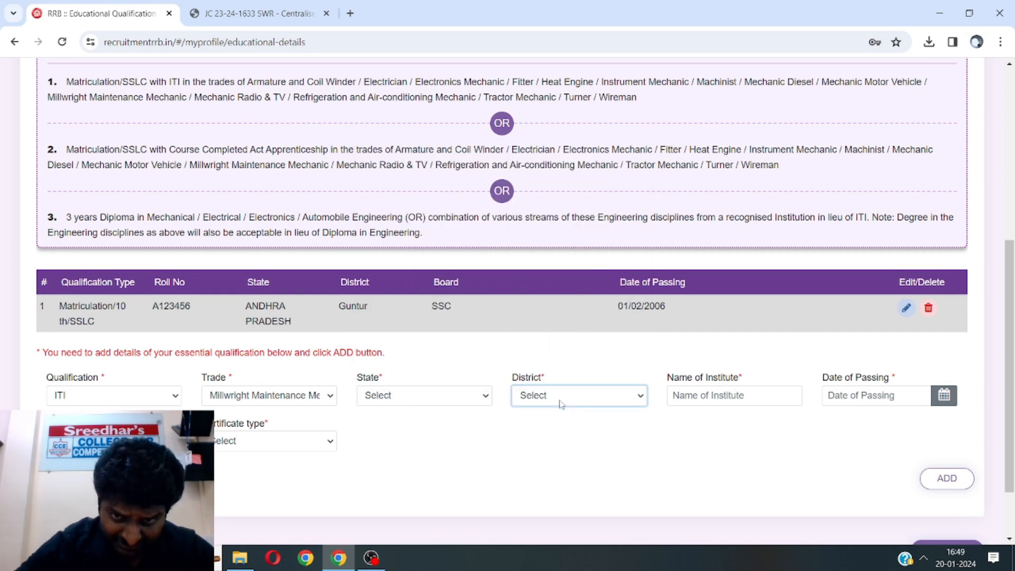
pyautogui.click(721, 396)
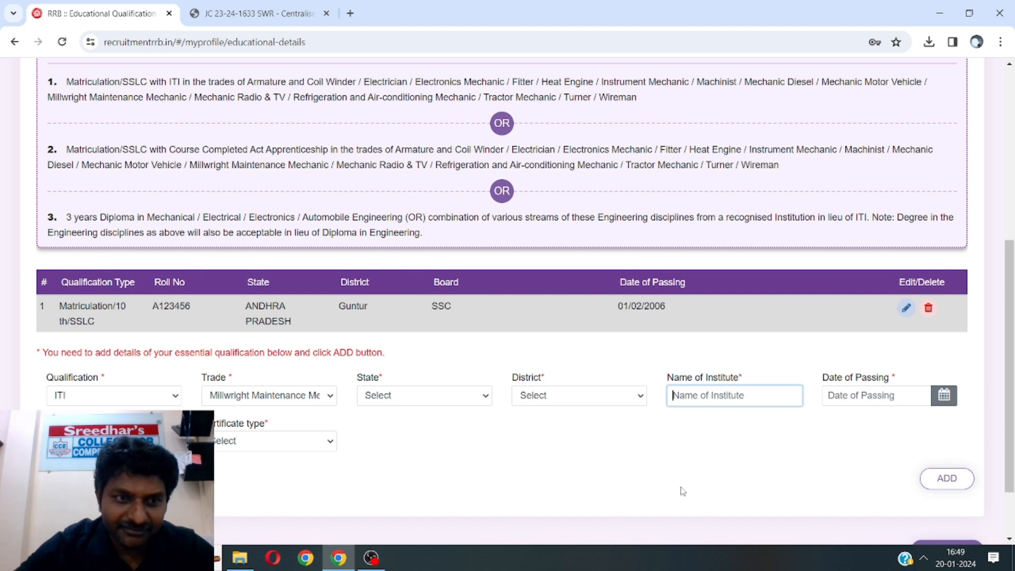
pyautogui.click(875, 395)
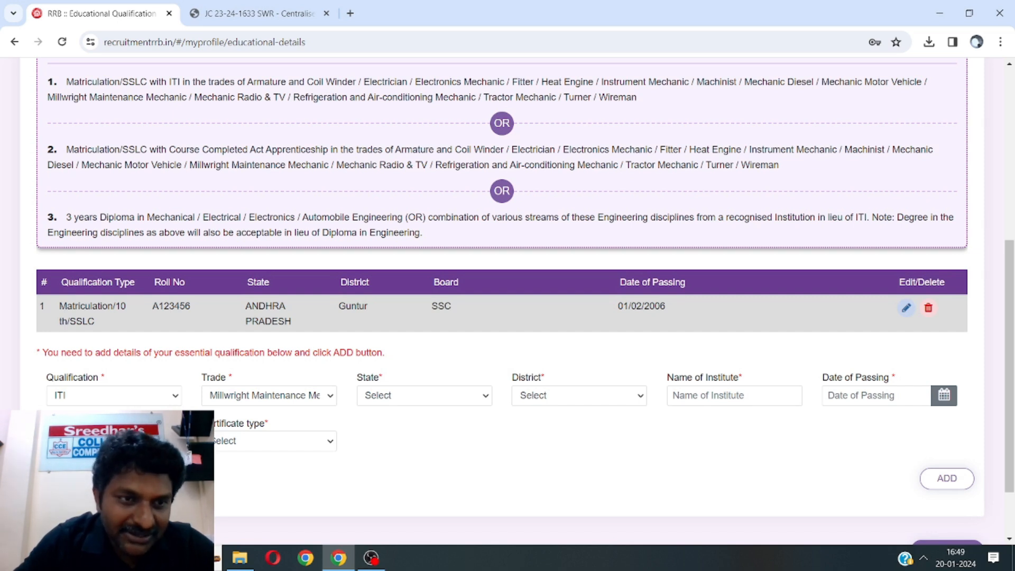
pyautogui.click(241, 443)
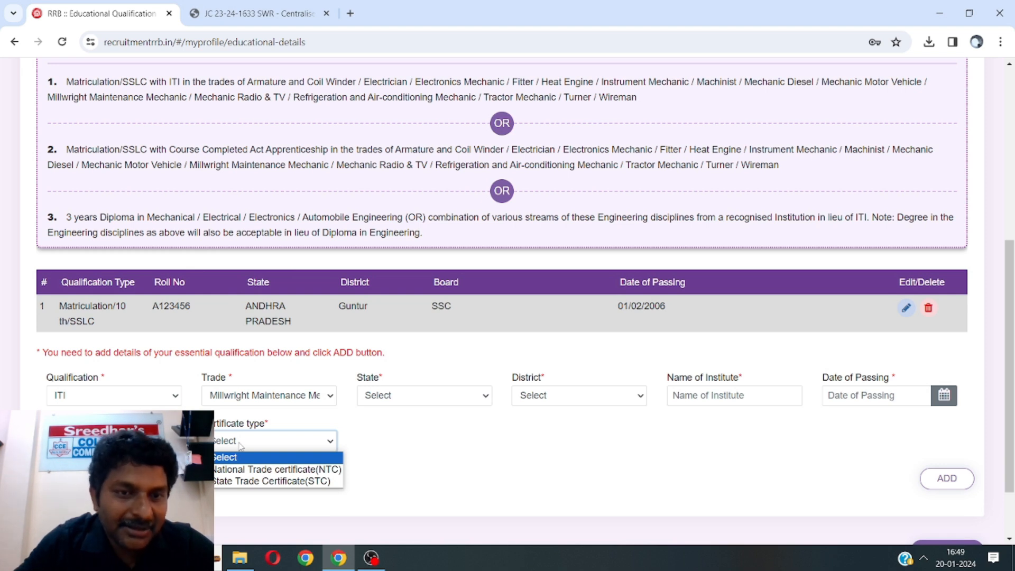
pyautogui.click(149, 405)
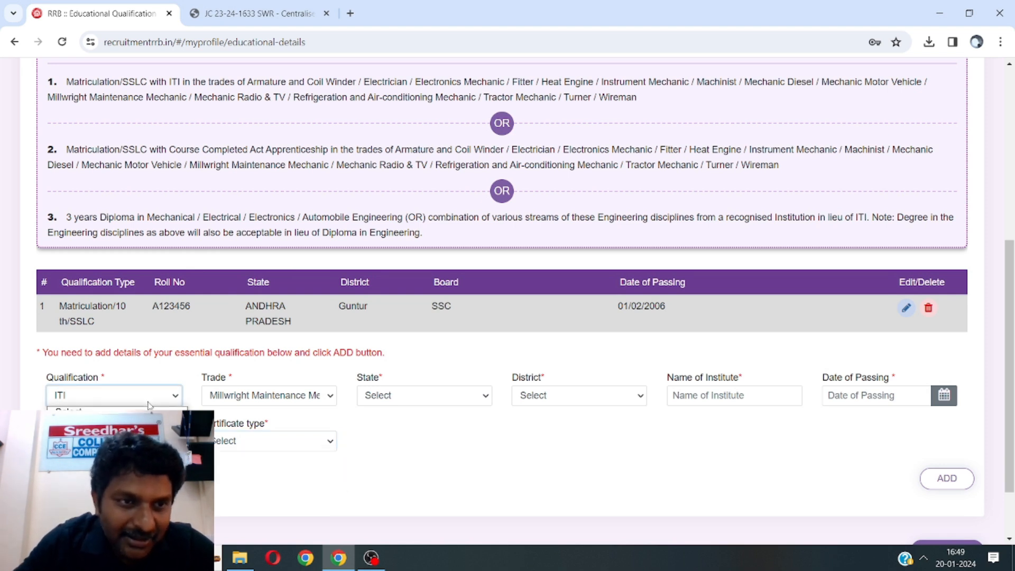
# Set the qualification to Degree in Engineering, Mechanical Engineering, in Andhra Pradesh, Guntur district
pyautogui.click(111, 449)
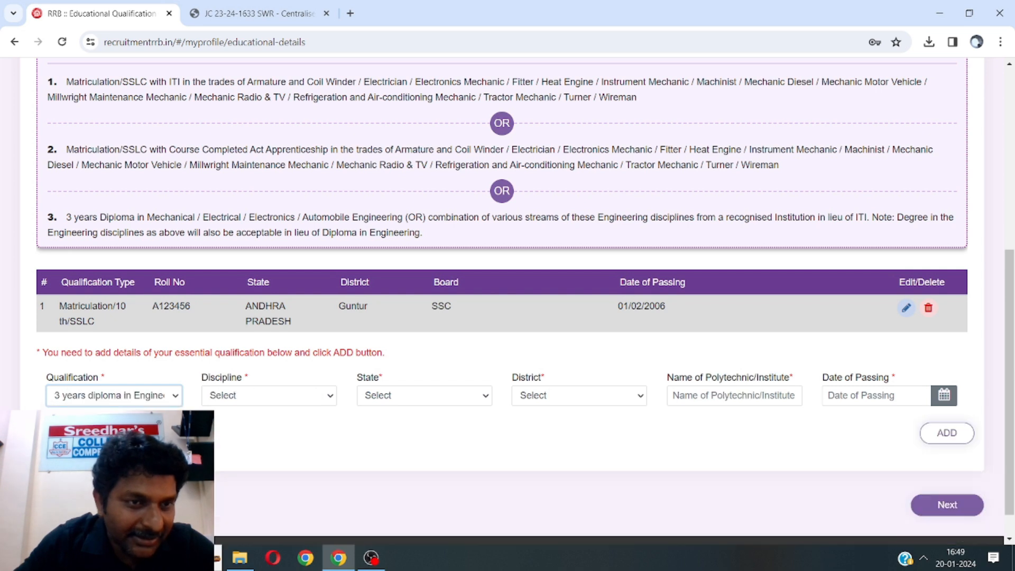
pyautogui.click(129, 400)
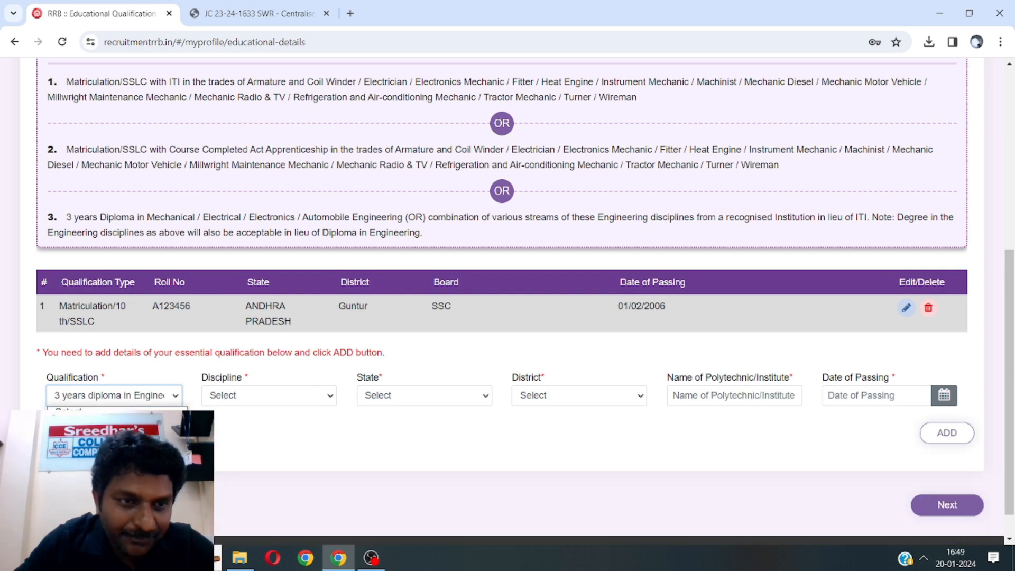
pyautogui.click(111, 462)
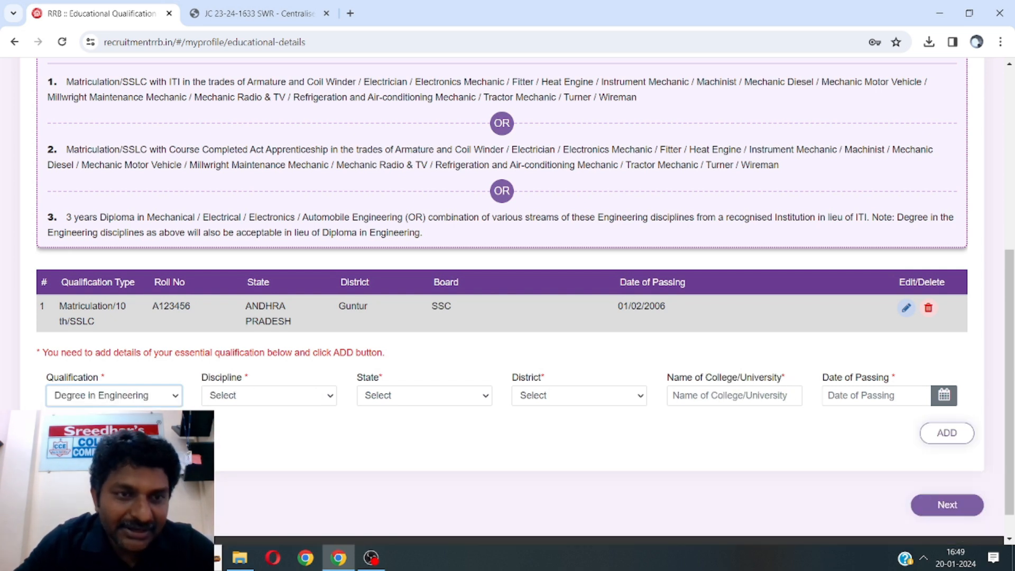
pyautogui.click(237, 400)
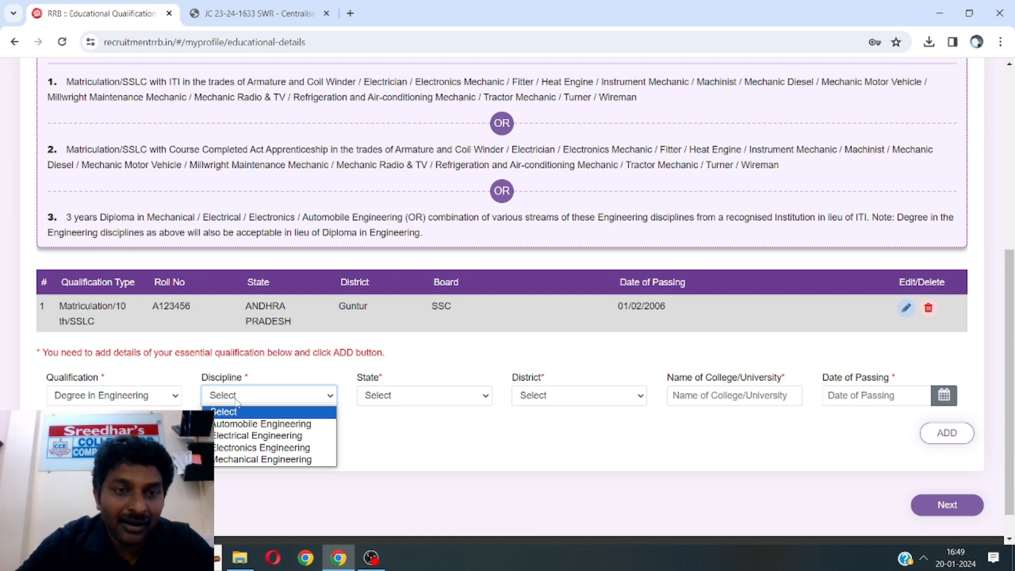
pyautogui.click(243, 460)
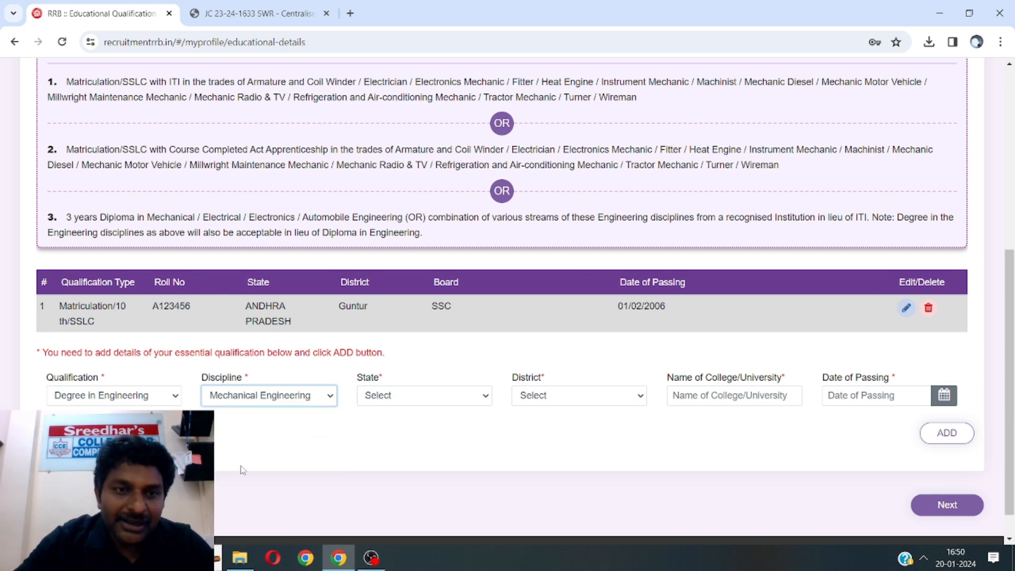
pyautogui.click(399, 406)
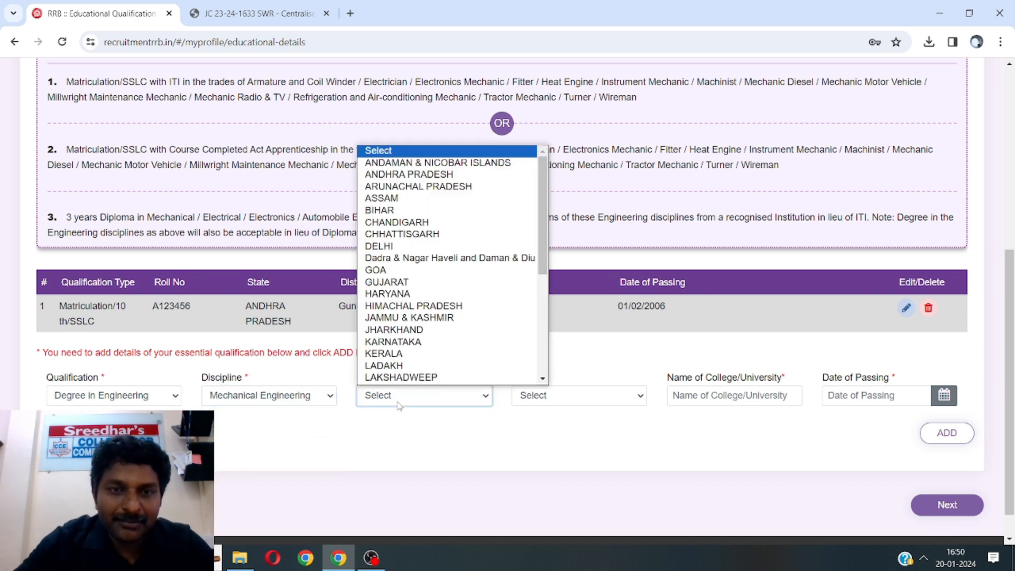
pyautogui.click(407, 175)
pyautogui.click(554, 394)
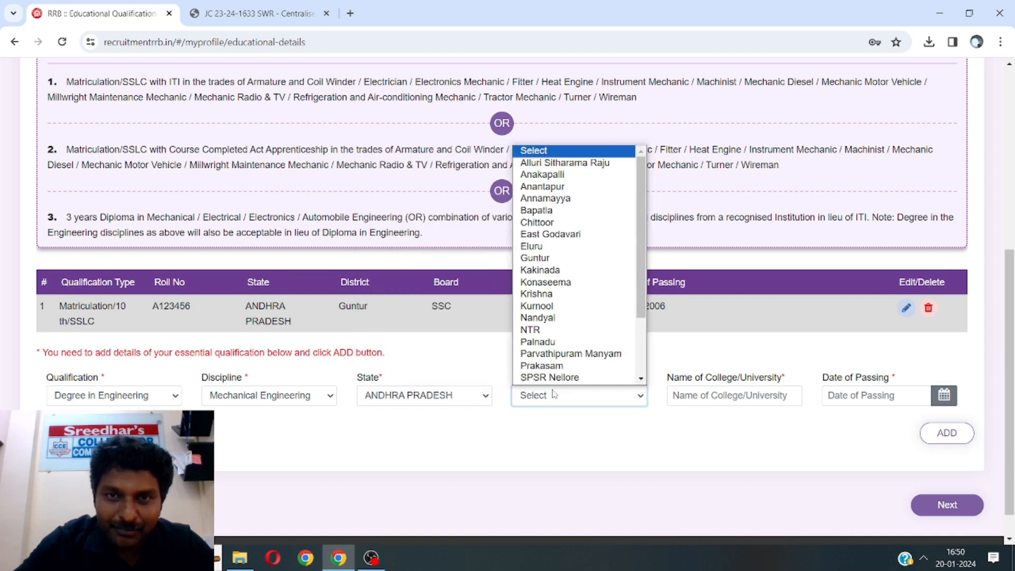
pyautogui.click(538, 258)
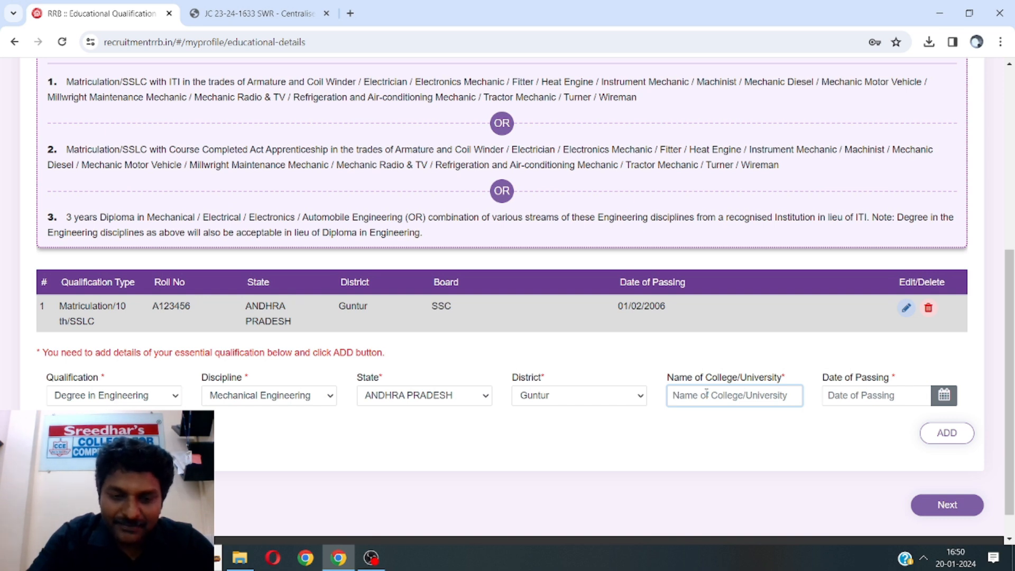
# Enter institute ANU, set the passing date to 06/02/2013, and add the degree row
pyautogui.write('ANU')
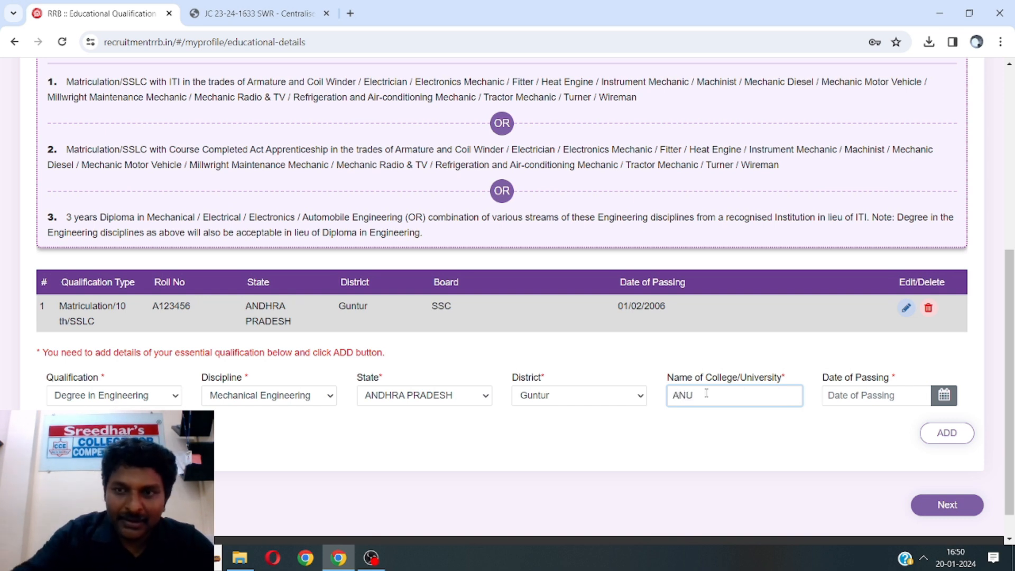
pyautogui.click(944, 395)
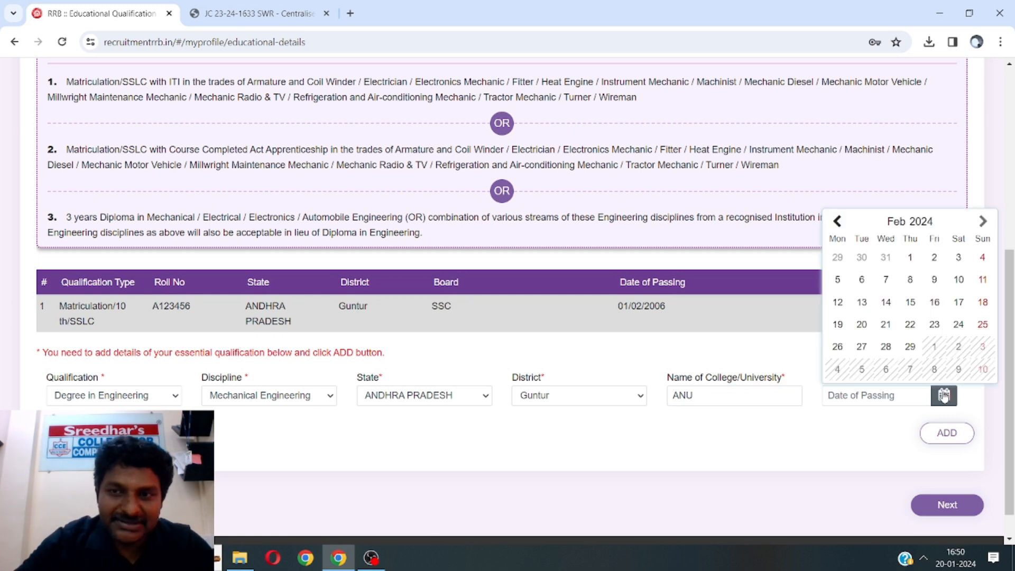
pyautogui.click(923, 222)
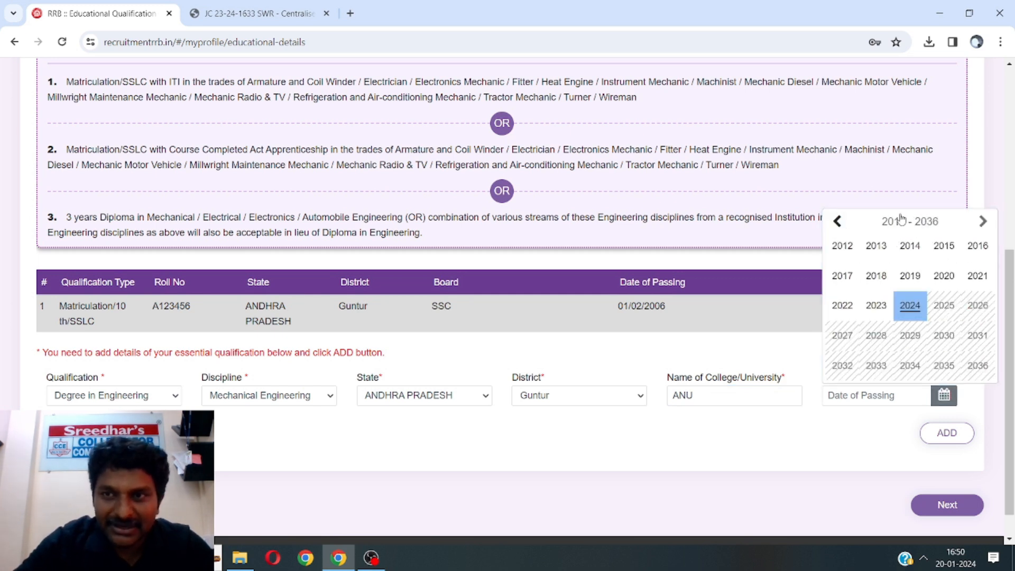
pyautogui.click(838, 222)
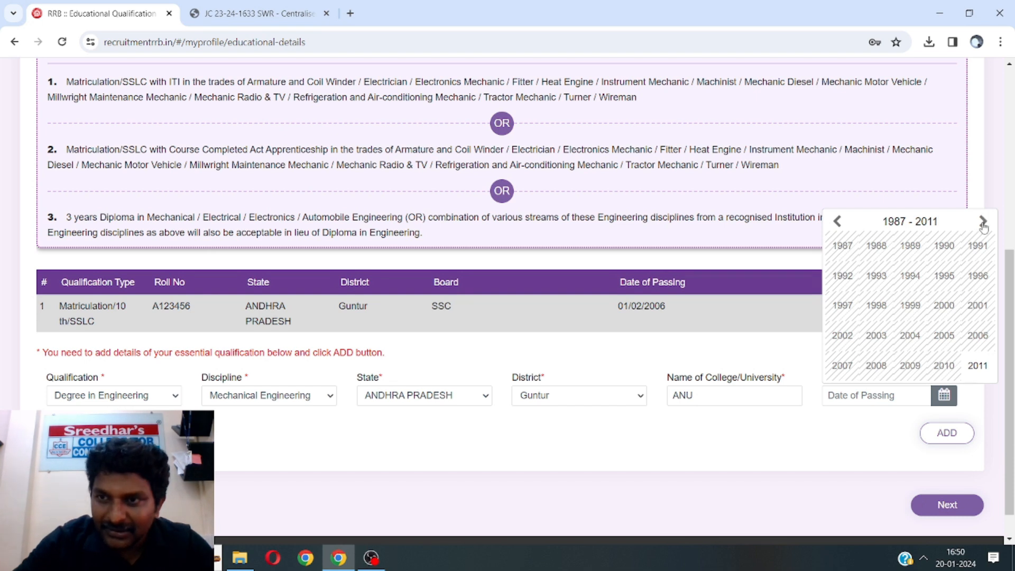
pyautogui.click(982, 222)
pyautogui.click(876, 246)
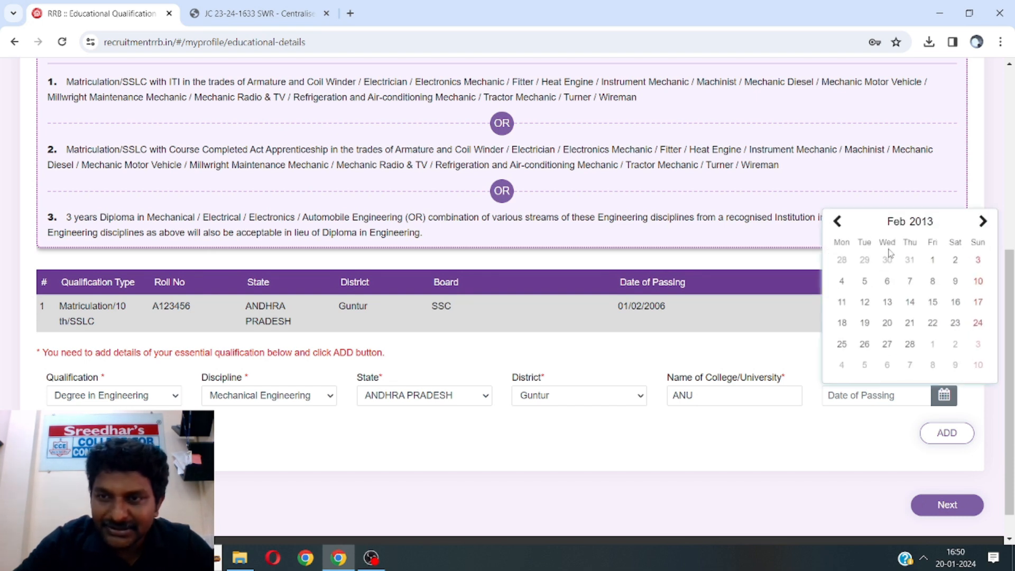
pyautogui.click(891, 290)
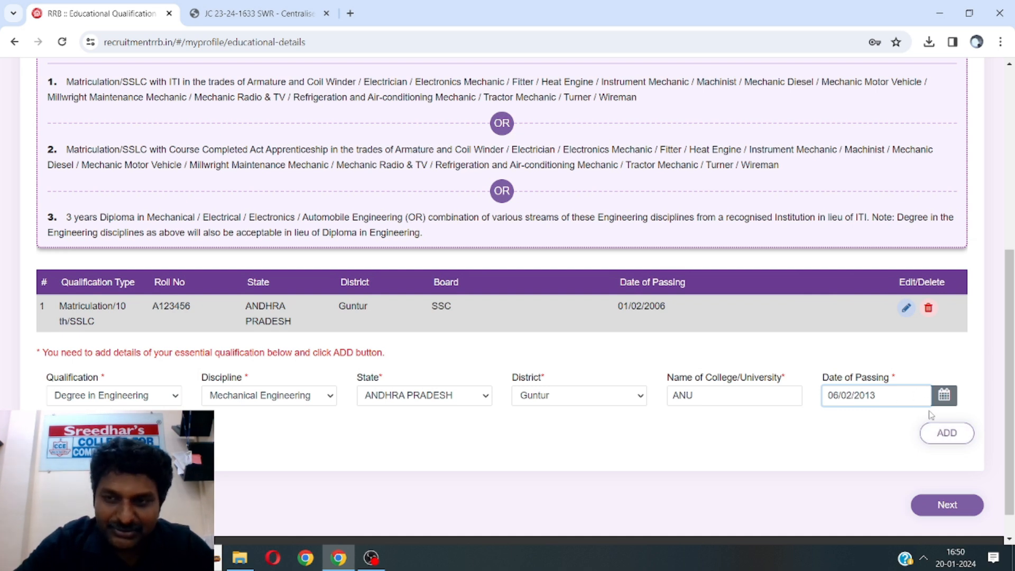
pyautogui.click(943, 433)
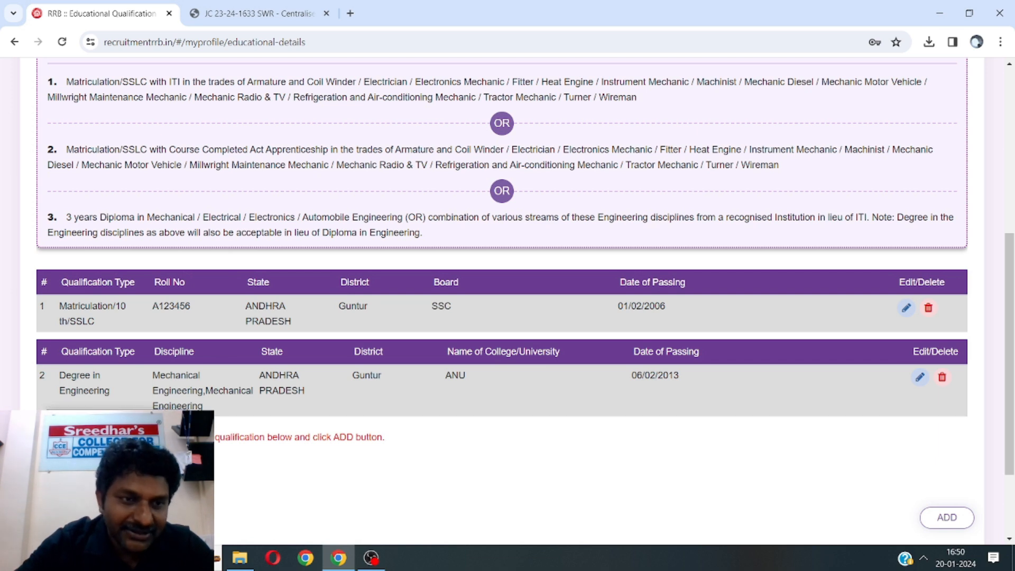
# Move on from the educational details to the photo and signature upload page
pyautogui.click(111, 448)
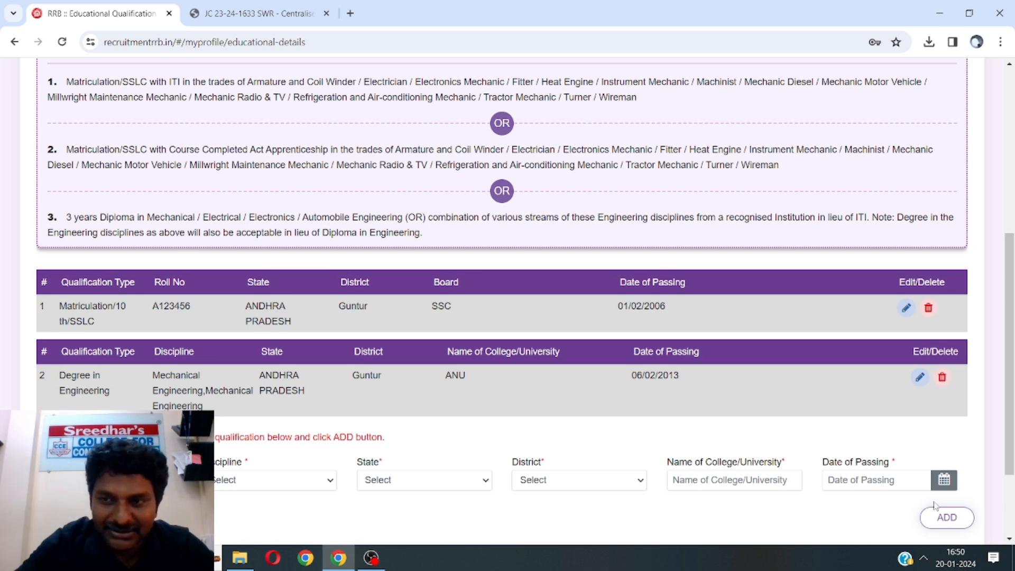
pyautogui.scroll(-2, 999, 423)
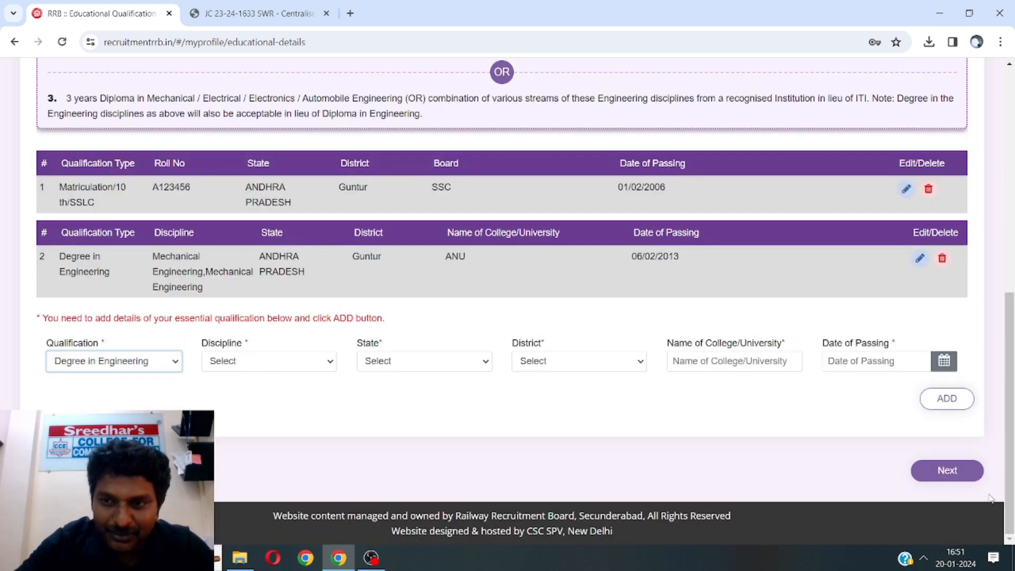
pyautogui.click(939, 473)
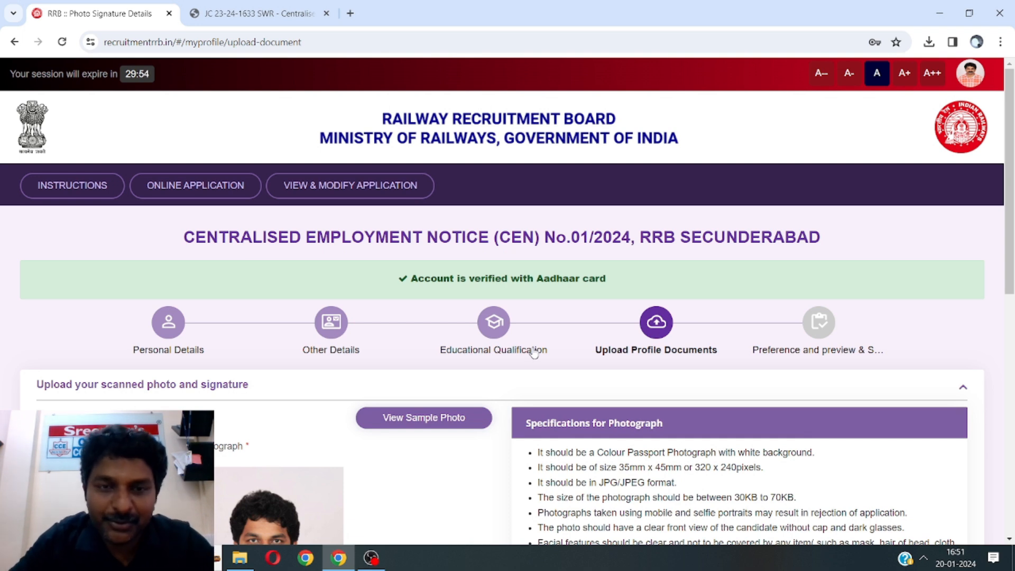
pyautogui.moveTo(1010, 127); pyautogui.dragTo(1010, 257)
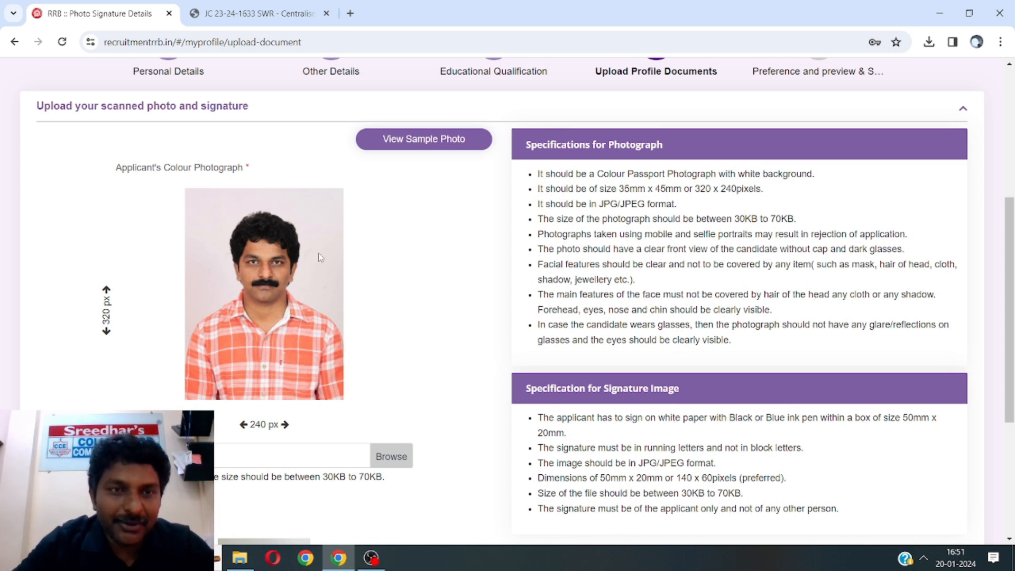
pyautogui.click(415, 141)
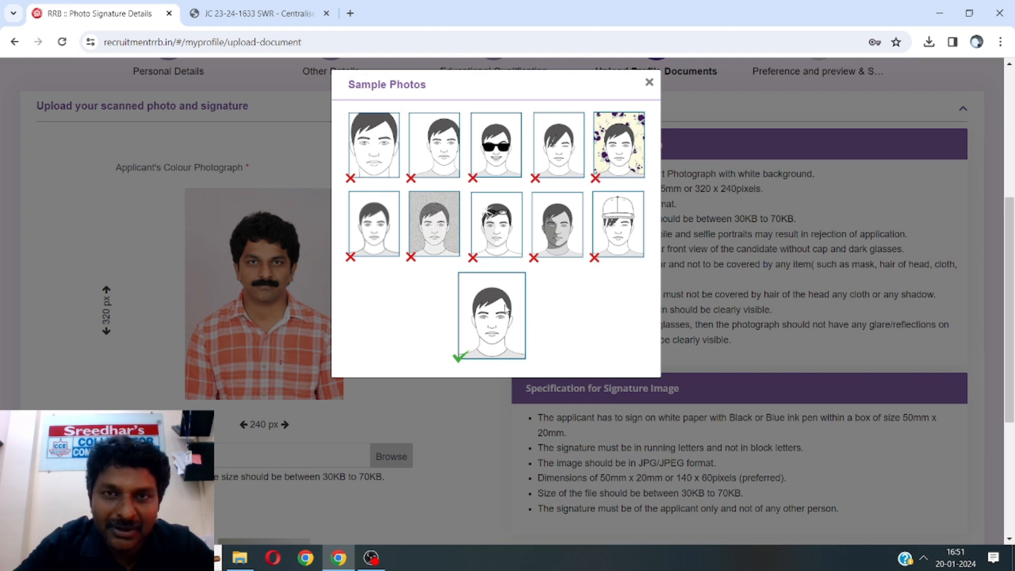
pyautogui.click(649, 82)
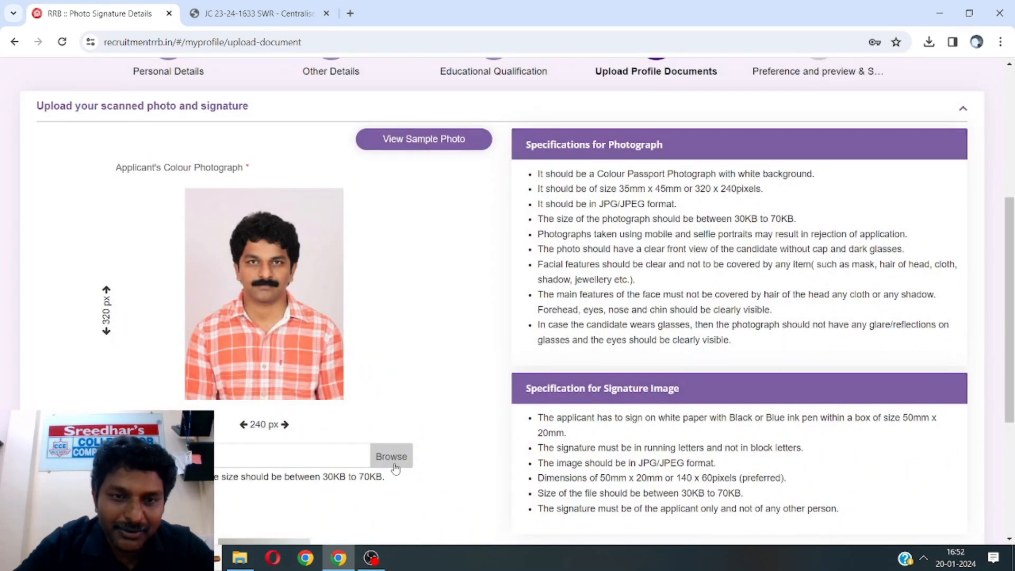
# Load photo.jpeg from Desktop > Pre req as the applicant photograph
pyautogui.click(391, 457)
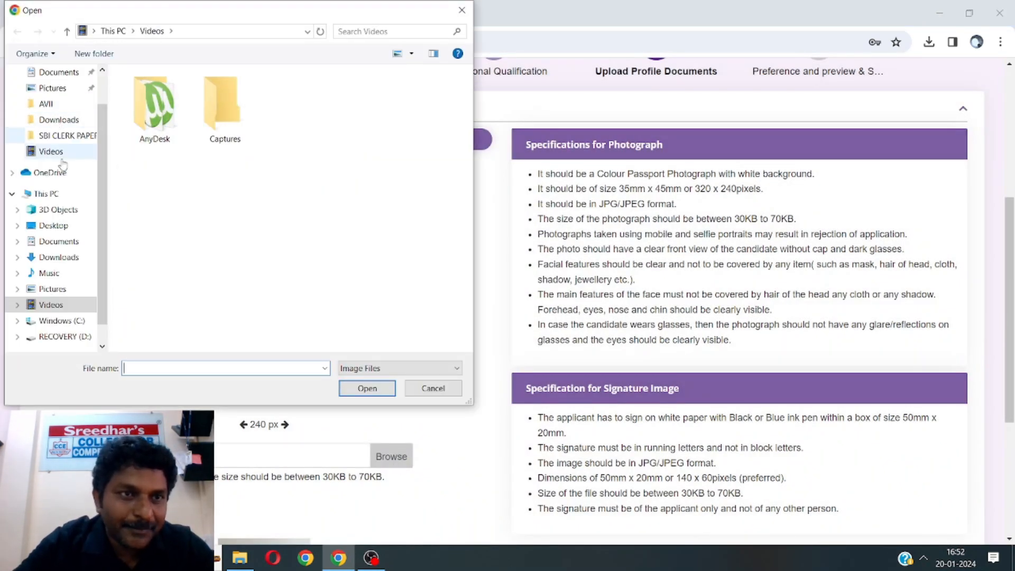
pyautogui.click(63, 230)
pyautogui.click(179, 90)
pyautogui.doubleClick(178, 91)
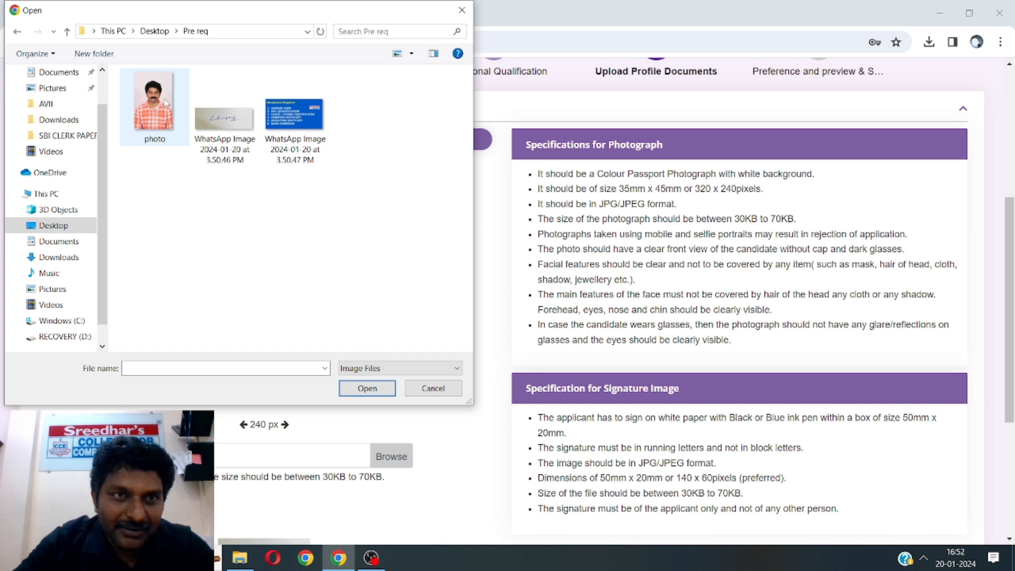
pyautogui.click(168, 102)
pyautogui.click(367, 391)
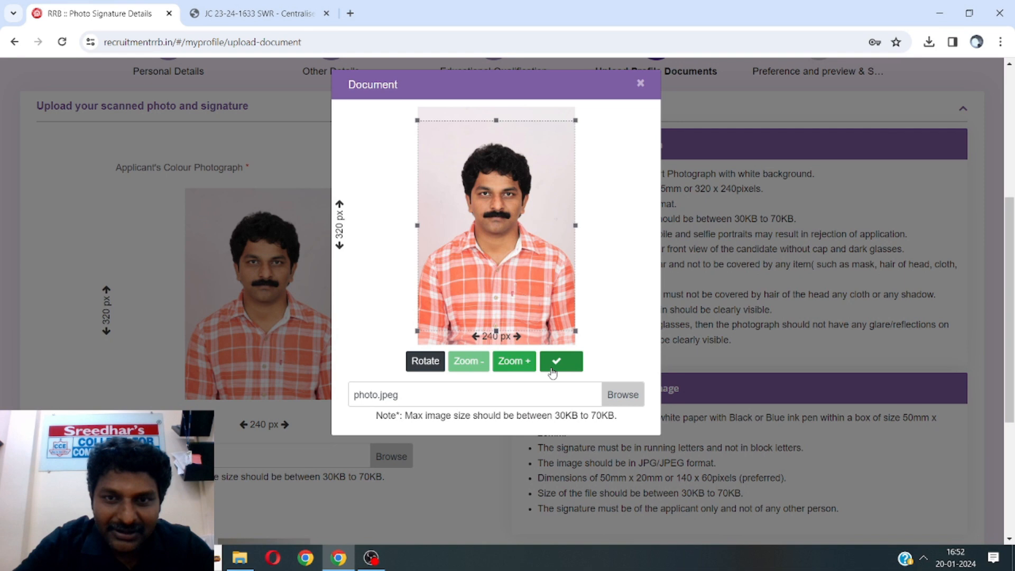
# Zoom the photo in and back out in the crop frame, then accept it at its original fit
pyautogui.click(515, 365)
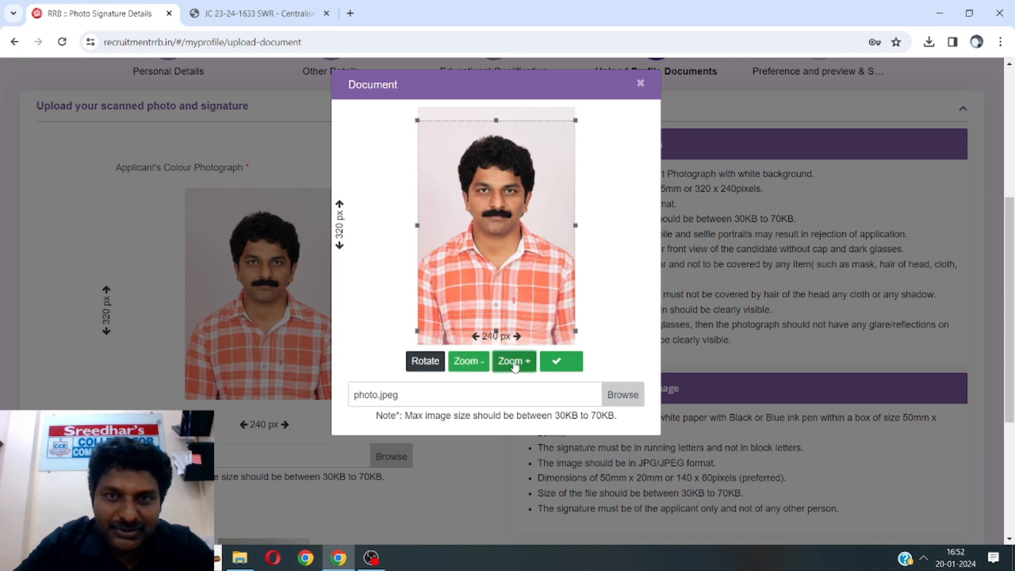
pyautogui.click(515, 364)
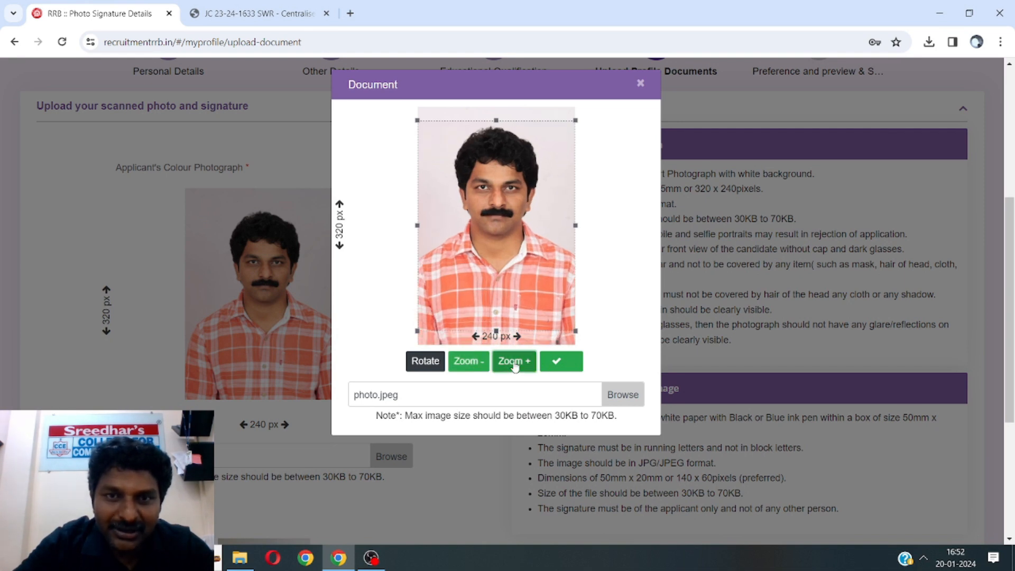
pyautogui.click(469, 365)
pyautogui.click(468, 365)
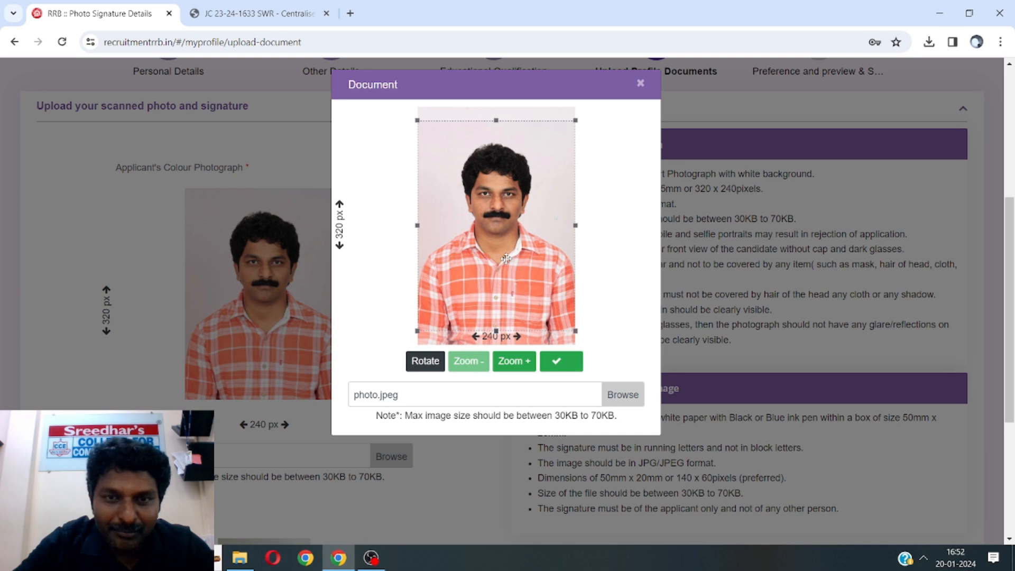
pyautogui.click(566, 361)
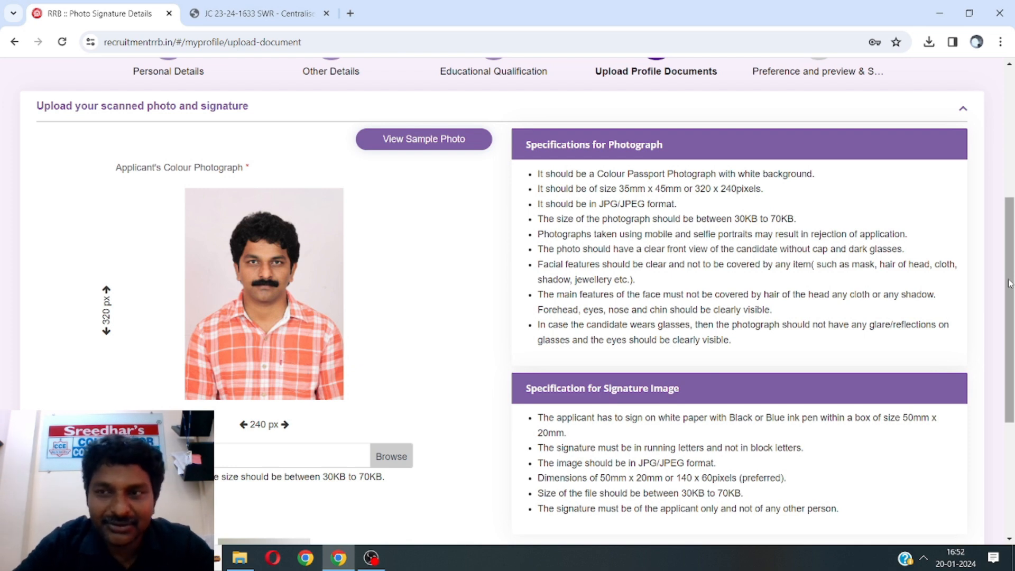
# Attach and crop the signature image, then upload and save both photograph and signature
pyautogui.moveTo(1010, 283); pyautogui.dragTo(1010, 393)
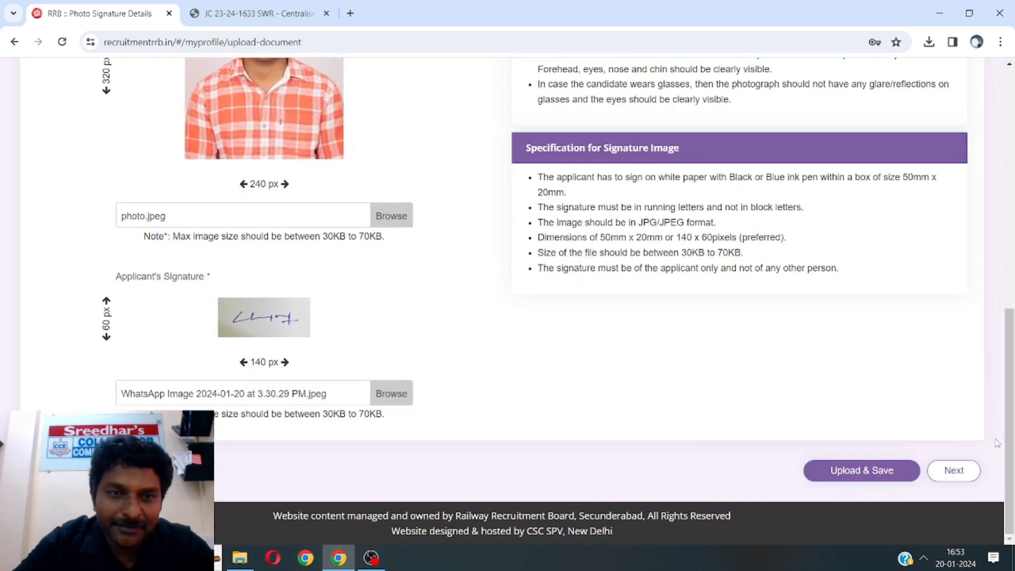
pyautogui.click(391, 401)
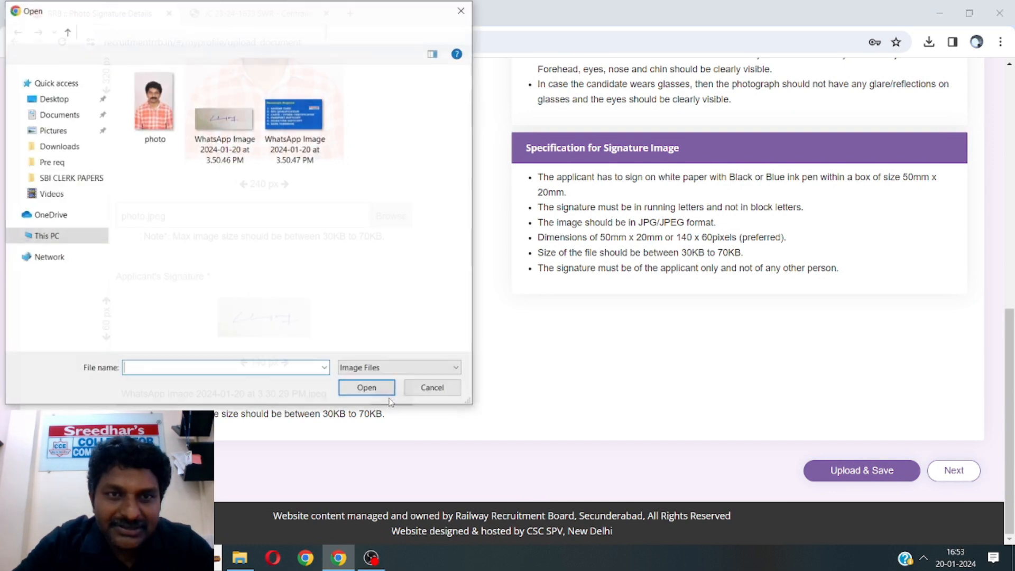
pyautogui.click(232, 125)
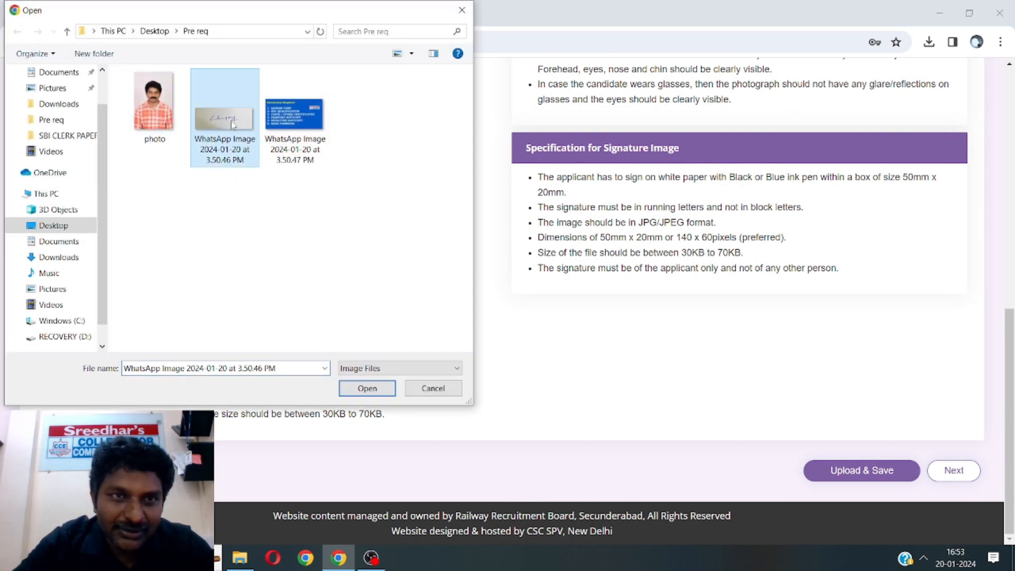
pyautogui.click(355, 390)
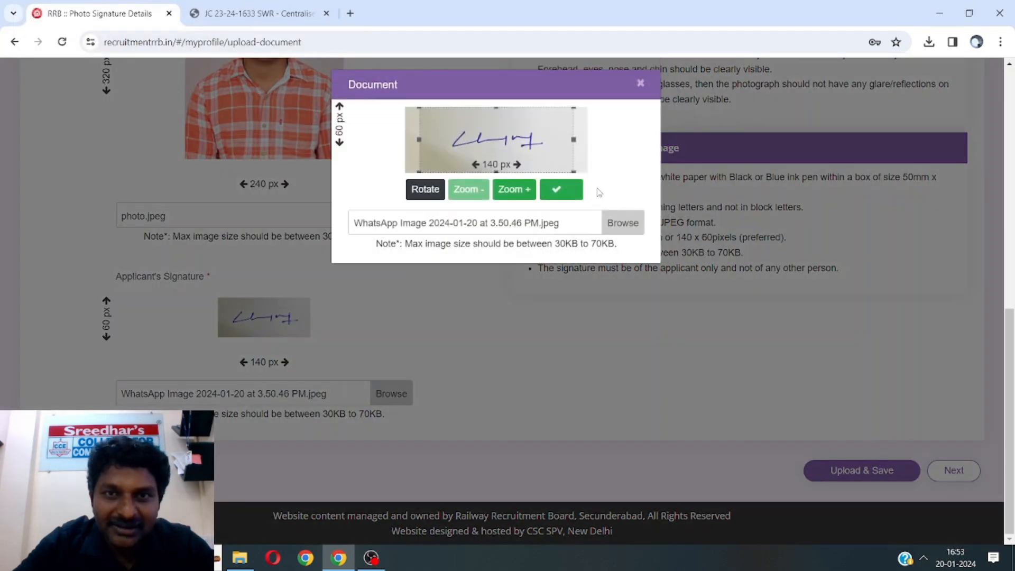
pyautogui.click(506, 197)
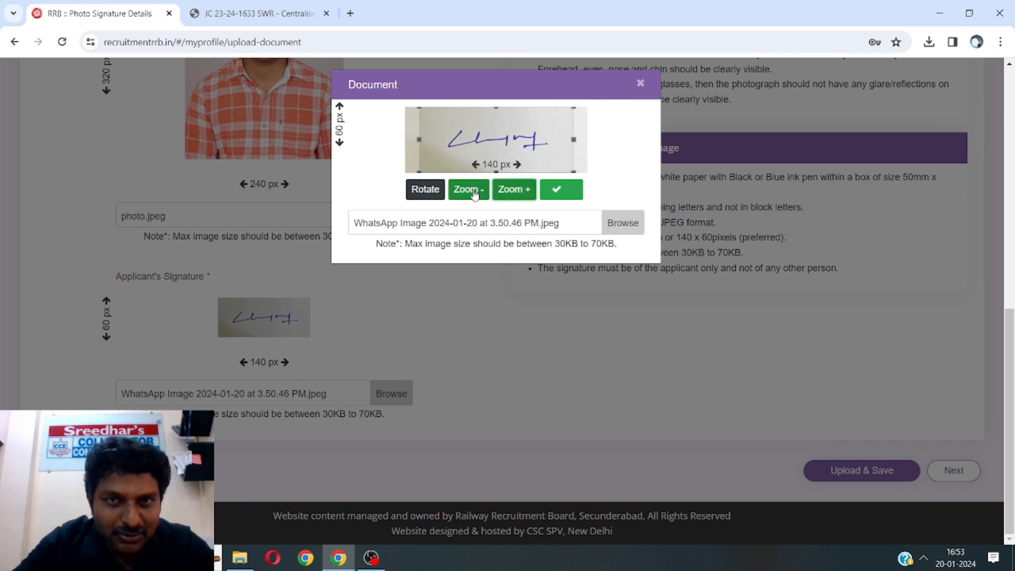
pyautogui.click(556, 192)
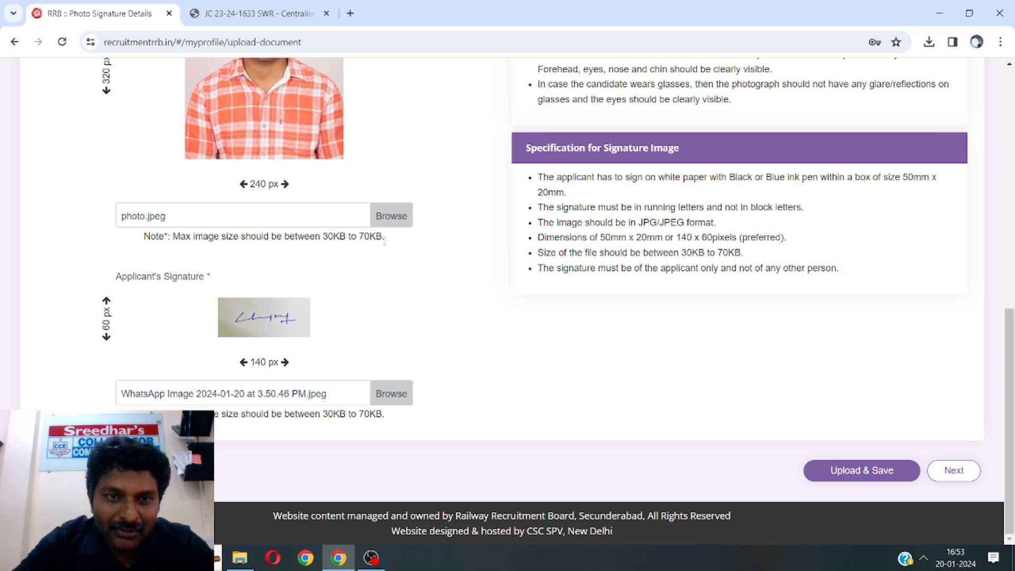
pyautogui.click(878, 476)
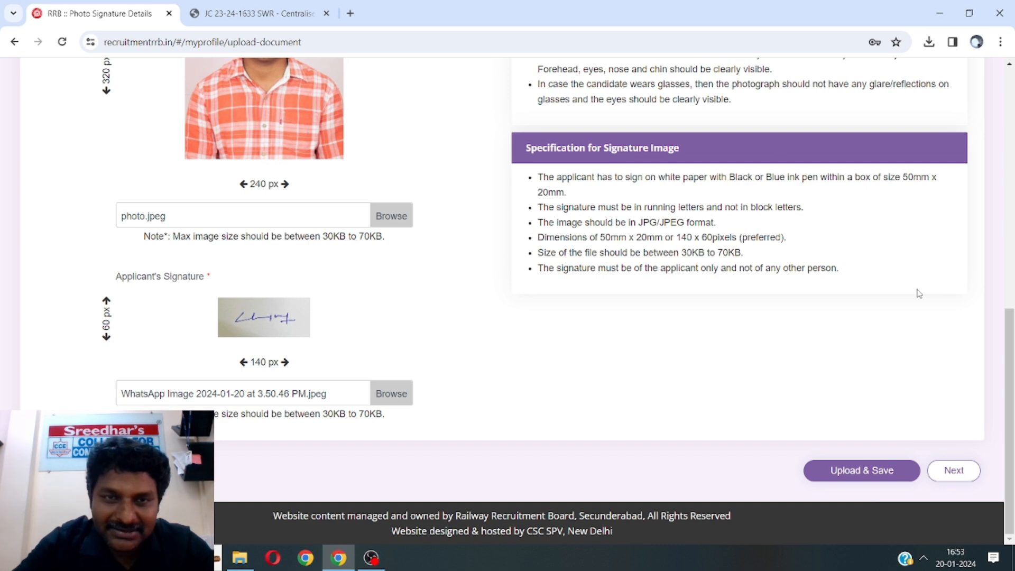
# Continue to the preference step and choose Mechanic (Diesel) as the Part B CBT-2 exam trade
pyautogui.click(954, 471)
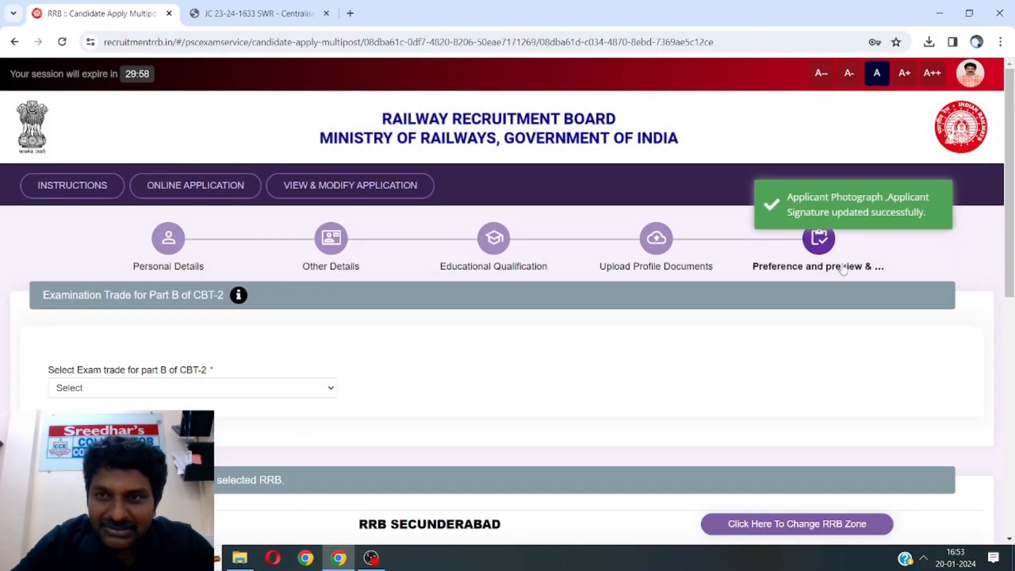
pyautogui.moveTo(1010, 212); pyautogui.dragTo(982, 317)
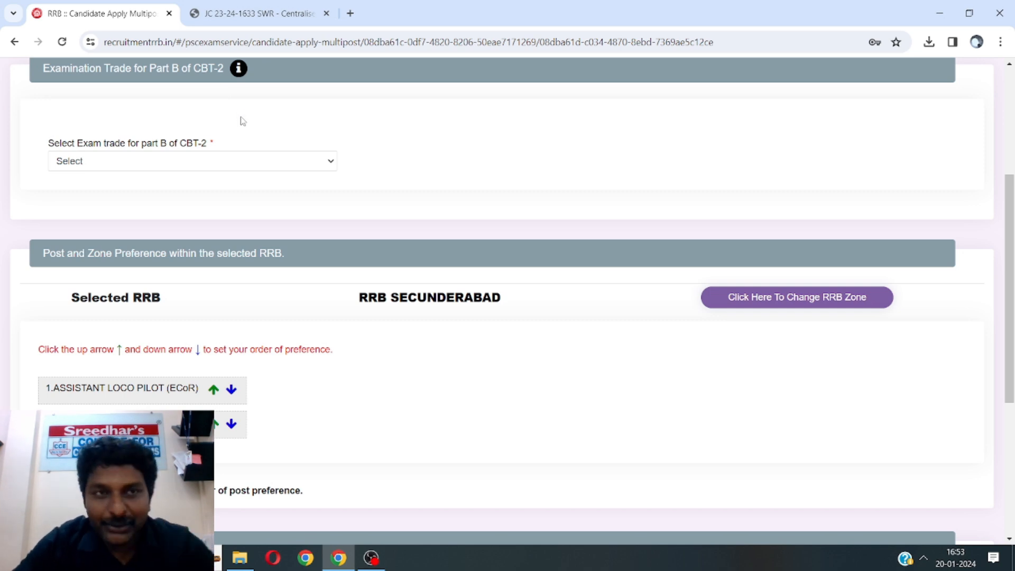
pyautogui.click(130, 165)
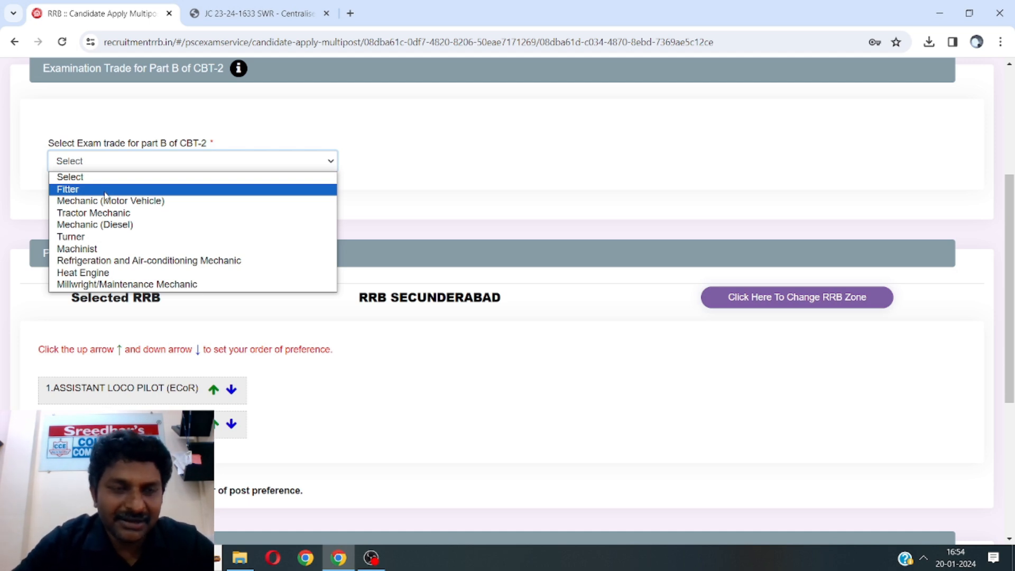
pyautogui.click(105, 231)
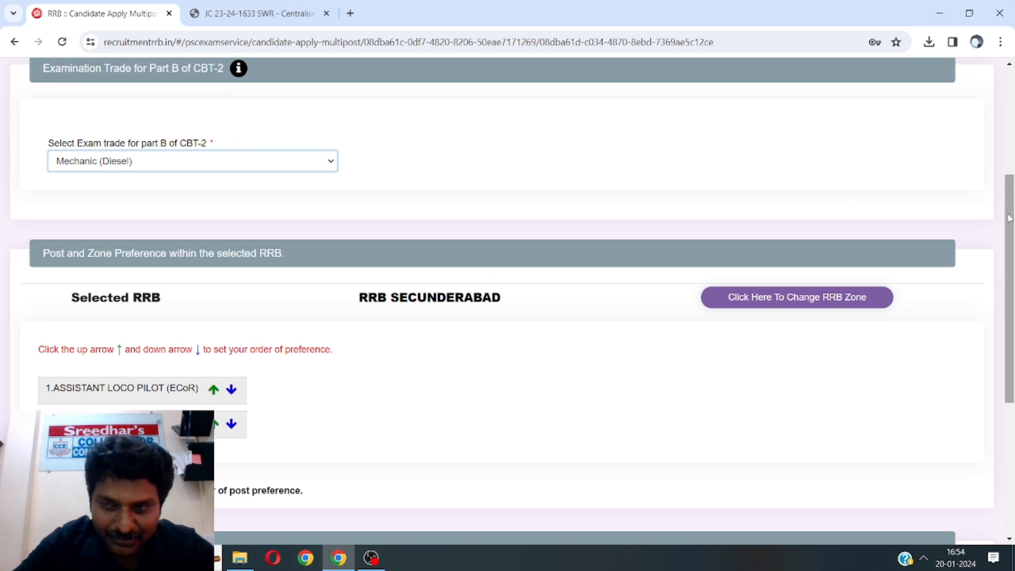
pyautogui.moveTo(1010, 218); pyautogui.dragTo(1011, 290)
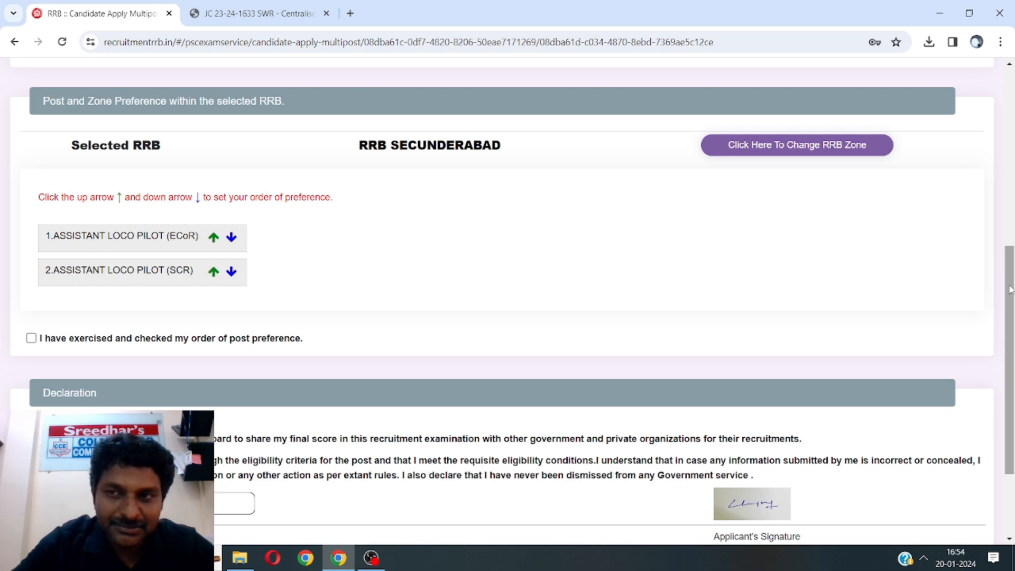
# Put Assistant Loco Pilot (SCR) first and (ECoR) second, then tick the preference-order confirmation
pyautogui.moveTo(1010, 289); pyautogui.dragTo(1010, 315)
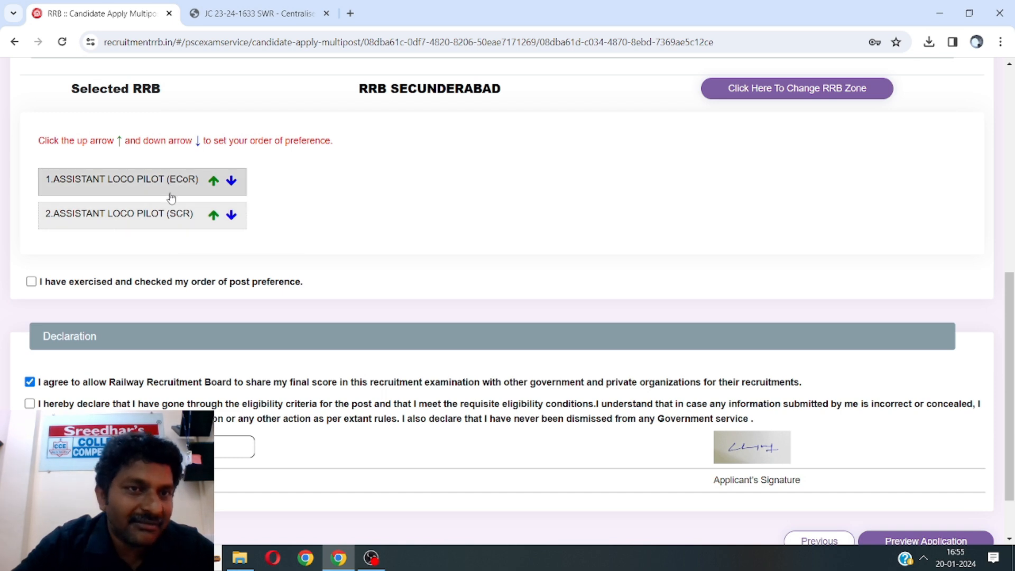
pyautogui.click(213, 217)
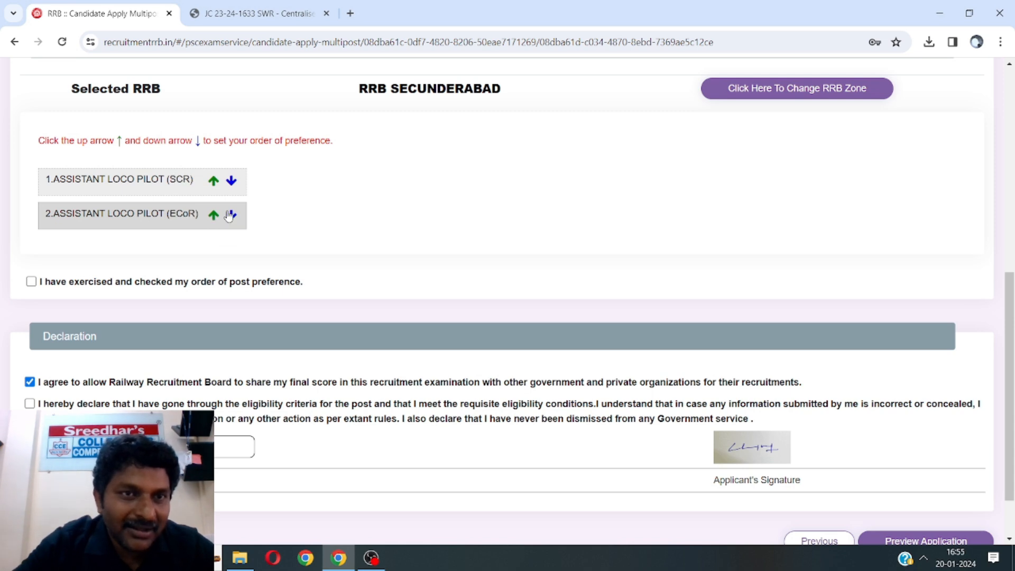
pyautogui.click(230, 182)
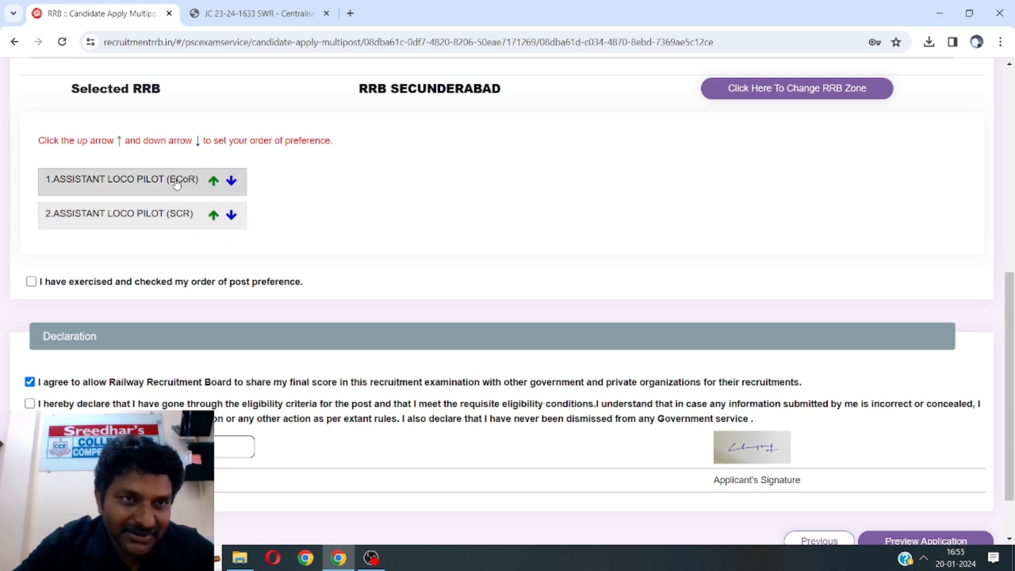
pyautogui.click(214, 216)
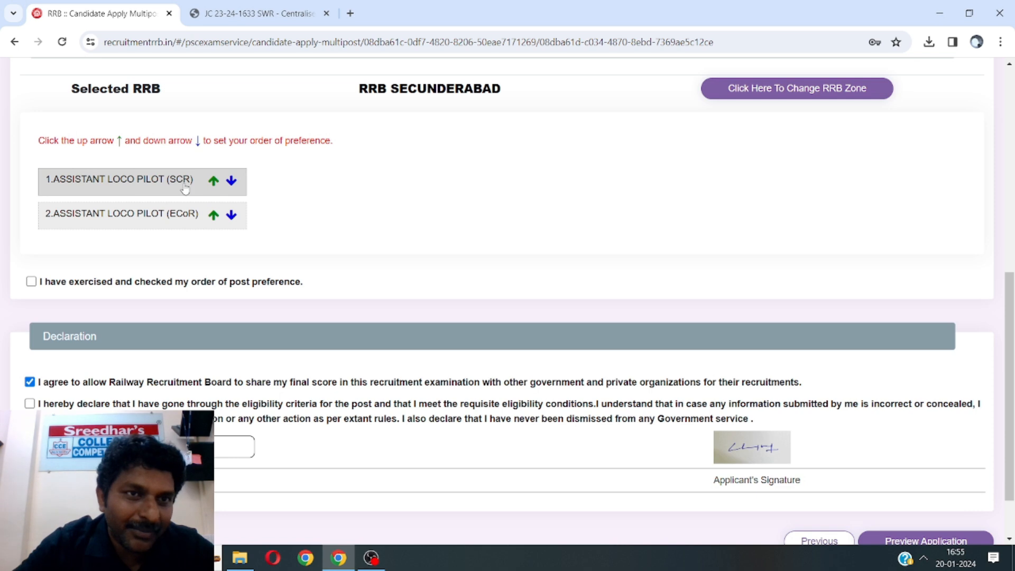
pyautogui.click(232, 181)
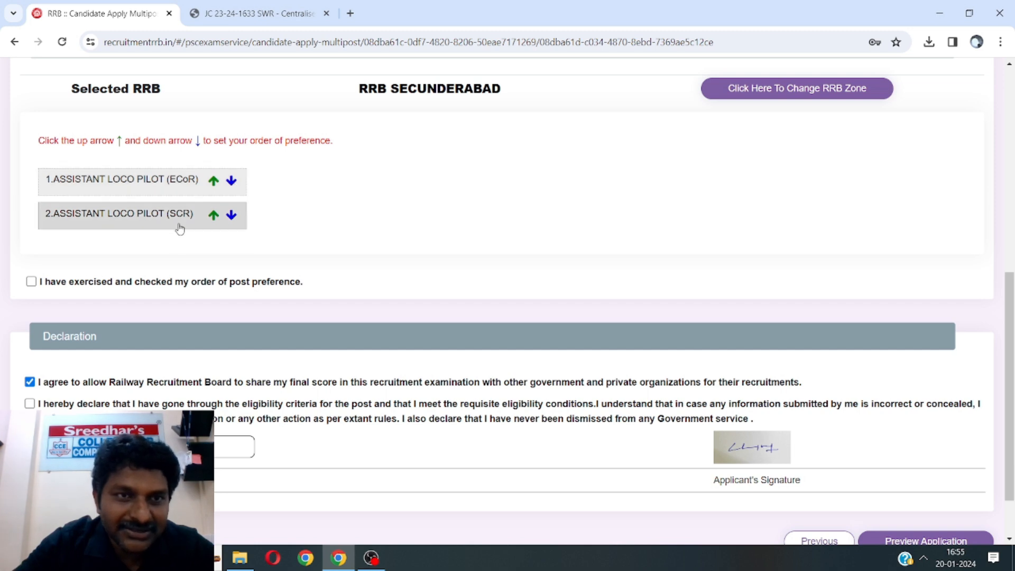
pyautogui.click(213, 216)
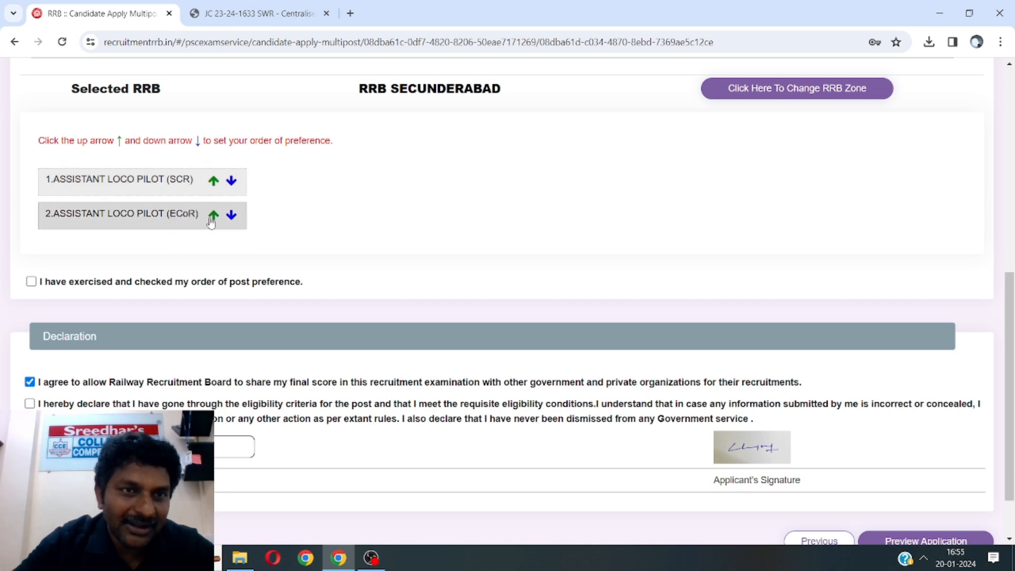
pyautogui.click(31, 282)
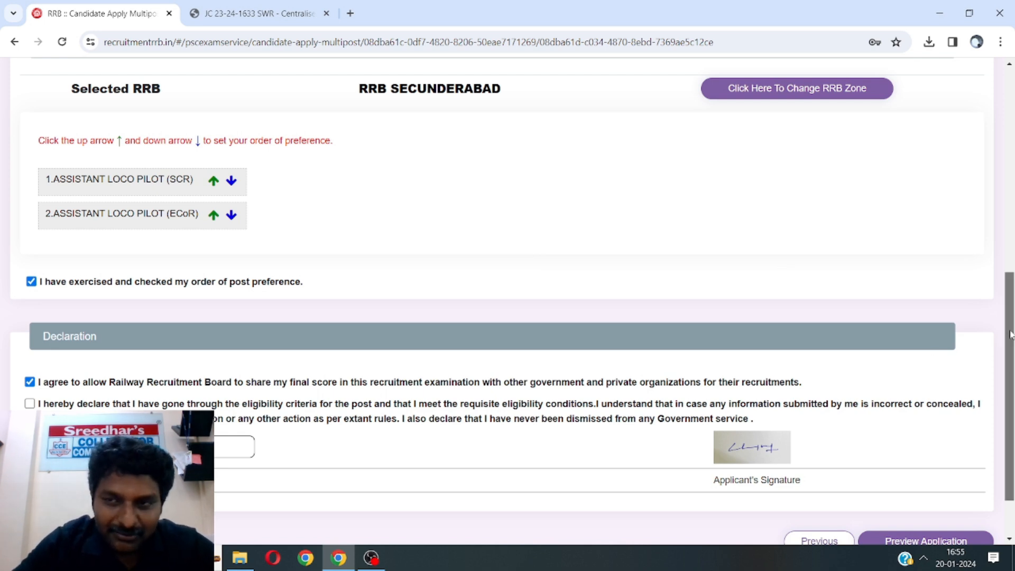
pyautogui.scroll(-2, 1010, 334)
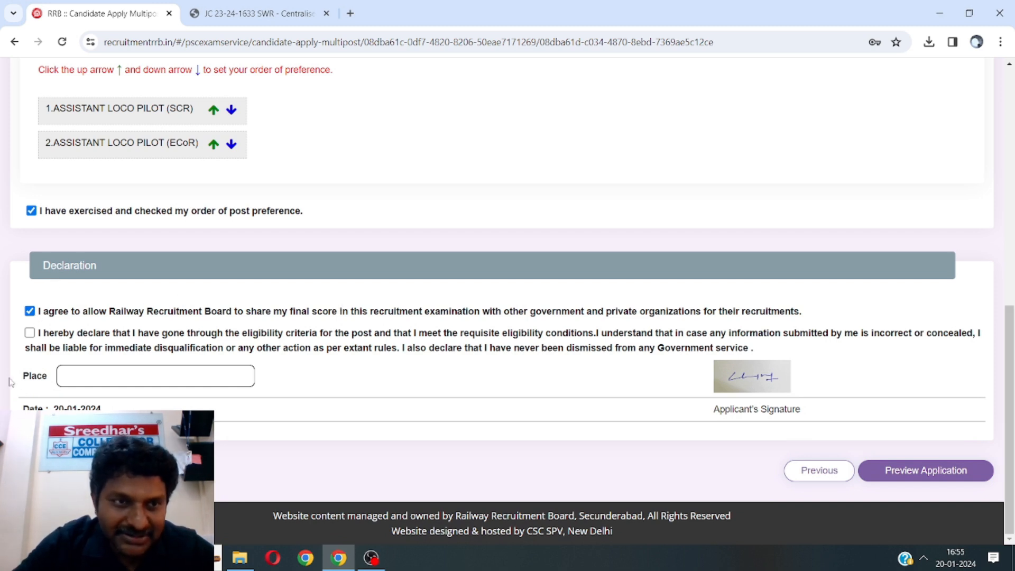
# Accept the eligibility declaration, enter HYDERABAD as the Place, and open the application preview
pyautogui.click(29, 333)
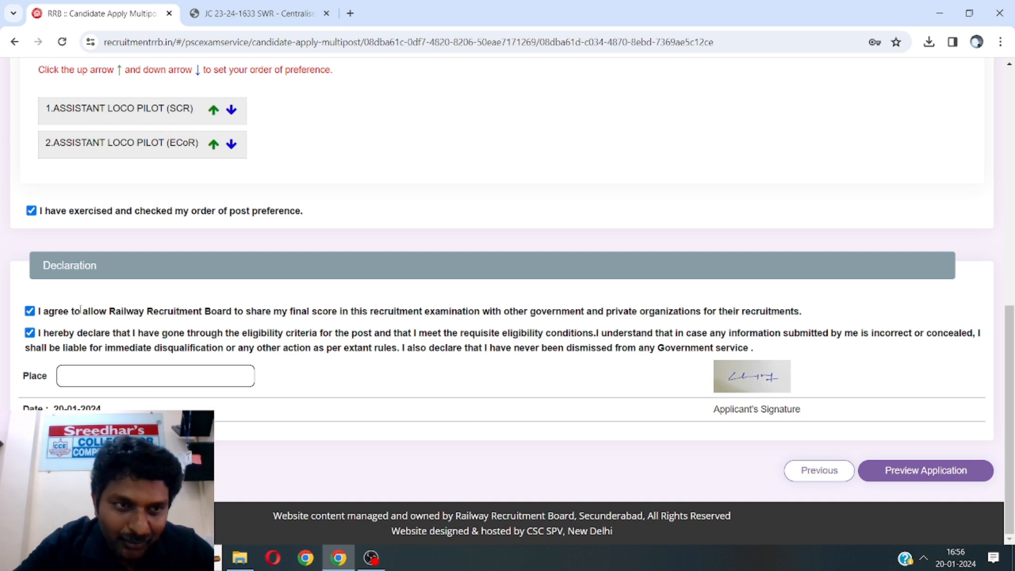
pyautogui.click(105, 374)
pyautogui.write('H')
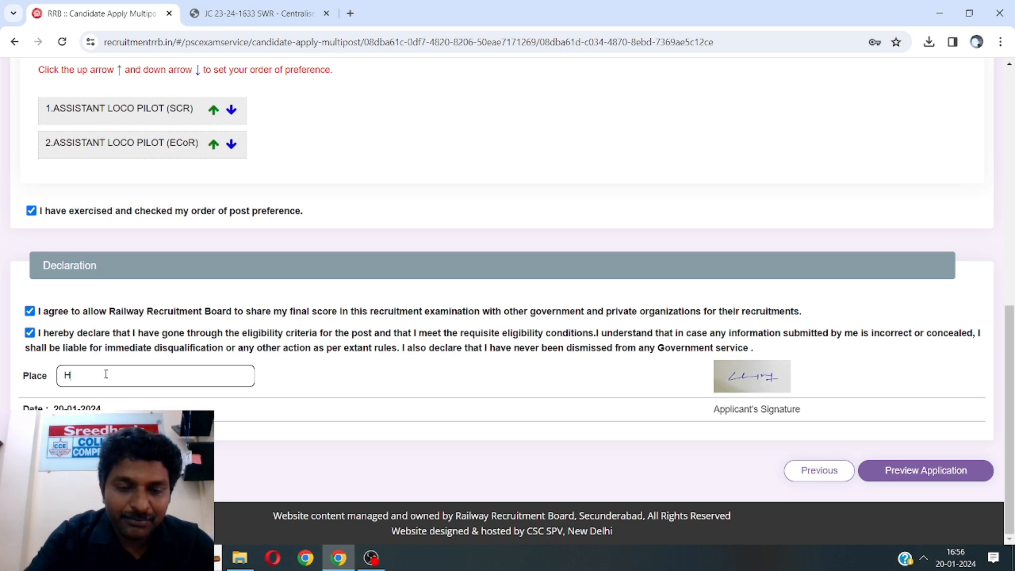
pyautogui.write('YDERABAD')
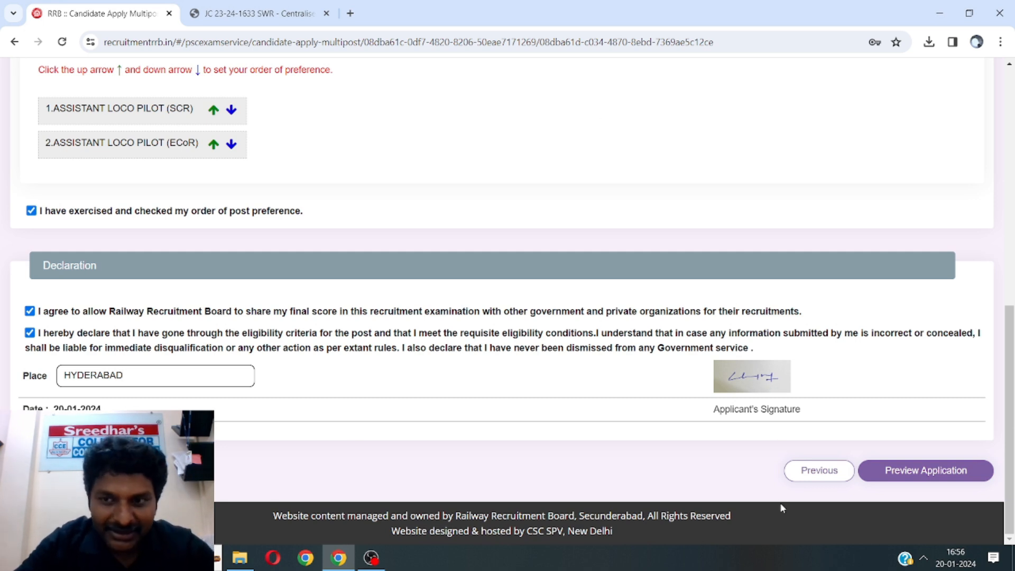
pyautogui.click(933, 478)
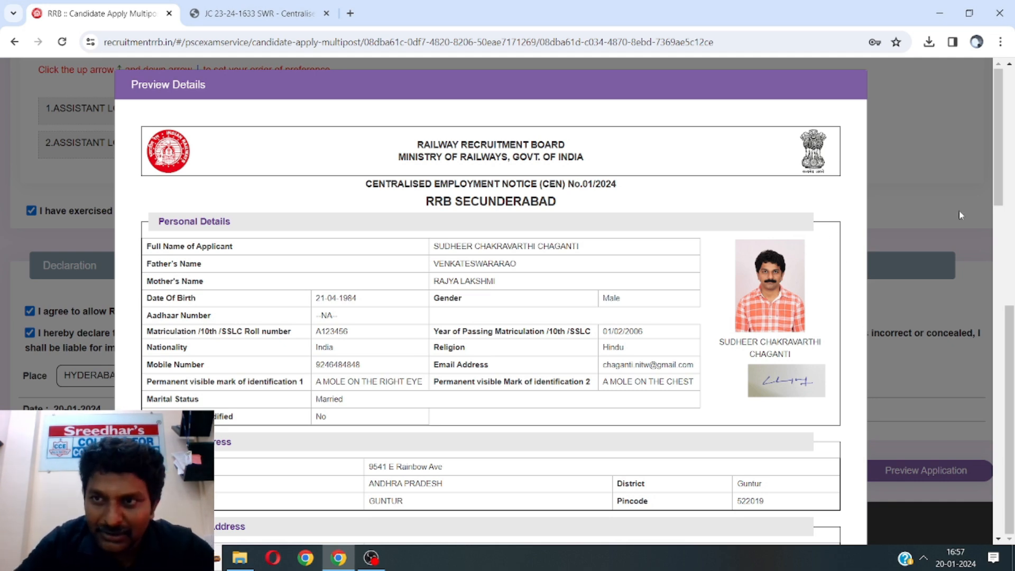
# Review the application preview, confirm the details were re-checked, and submit it
pyautogui.moveTo(999, 189); pyautogui.dragTo(955, 561)
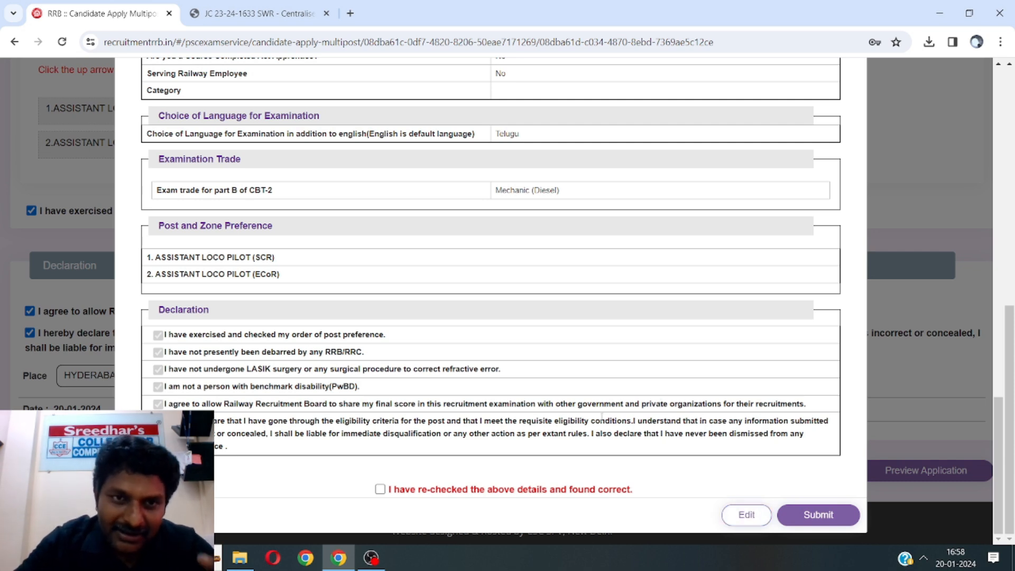
pyautogui.click(380, 489)
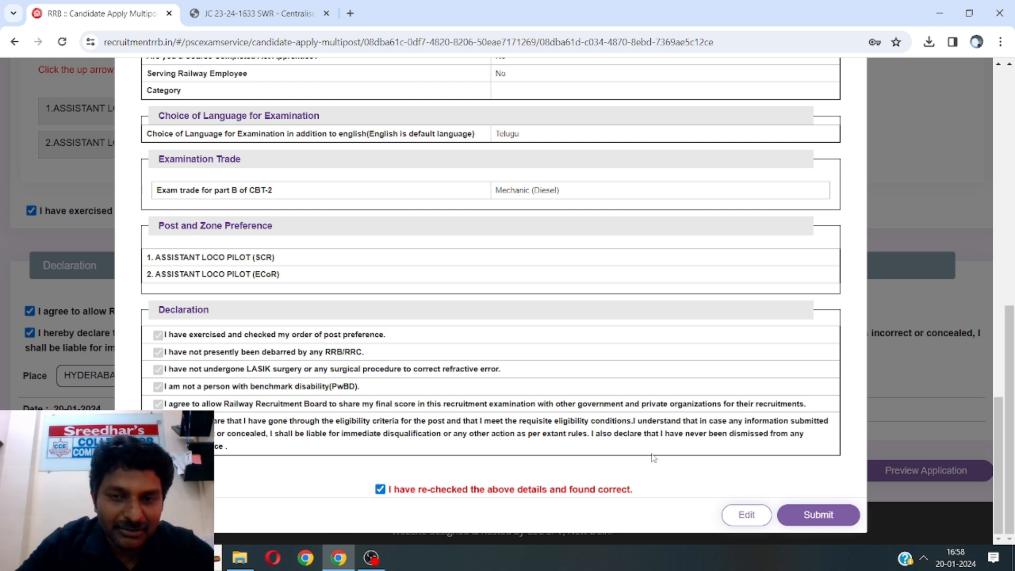
pyautogui.click(815, 515)
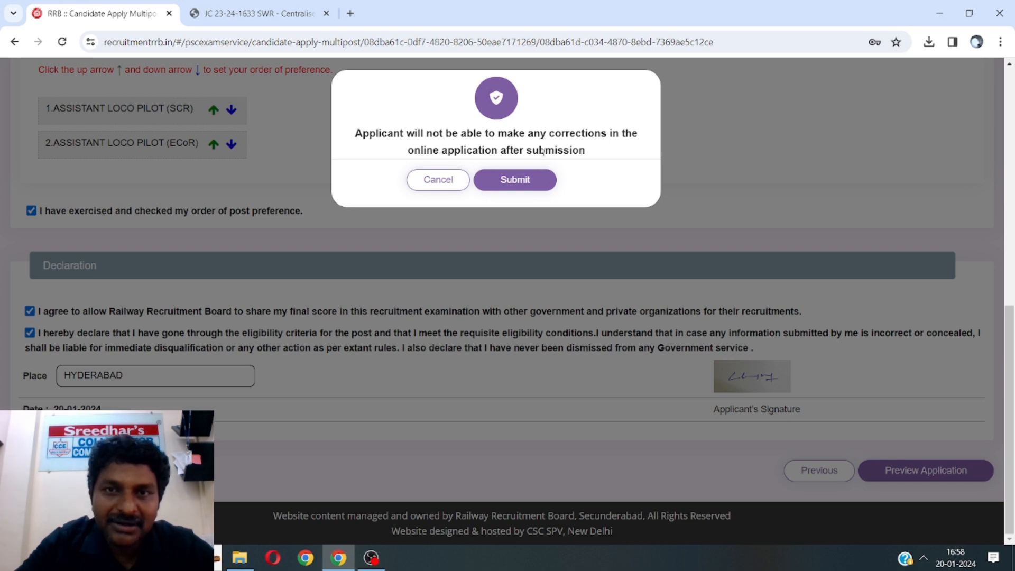
pyautogui.click(521, 184)
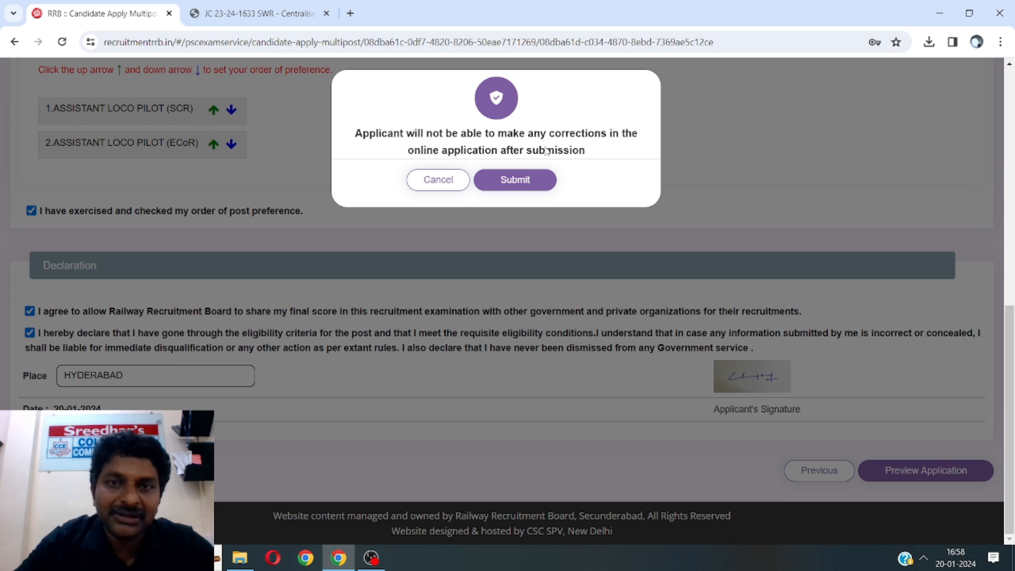
pyautogui.click(516, 181)
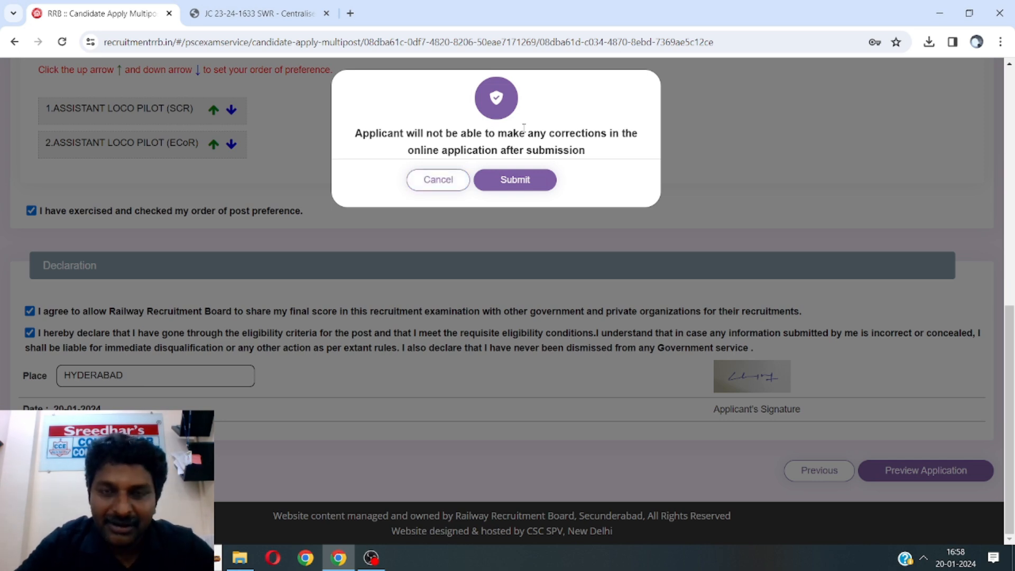
pyautogui.click(514, 182)
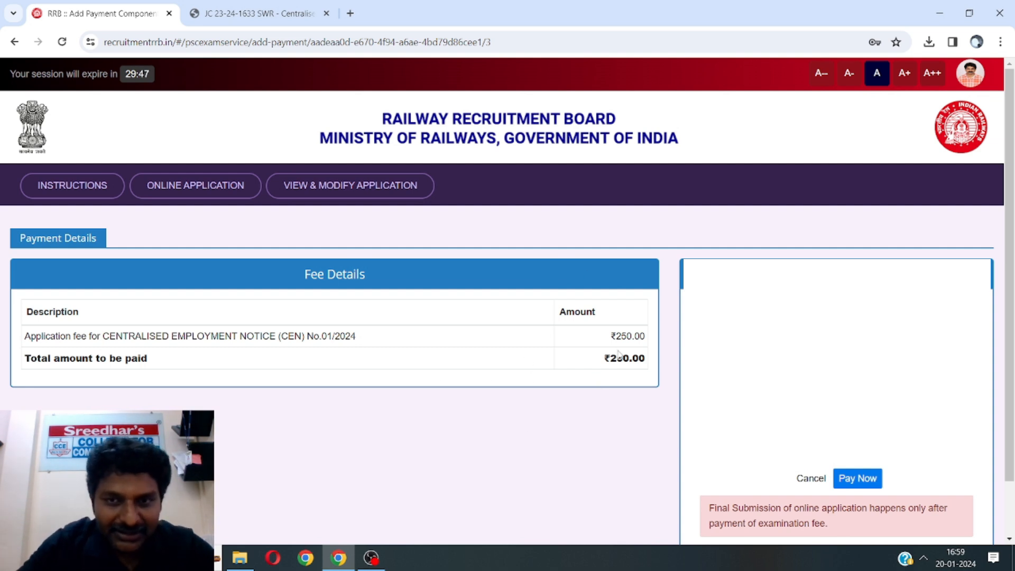
# Scroll down the Payment Details page to view the ₹250.00 application fee
pyautogui.scroll(-2, 1008, 247)
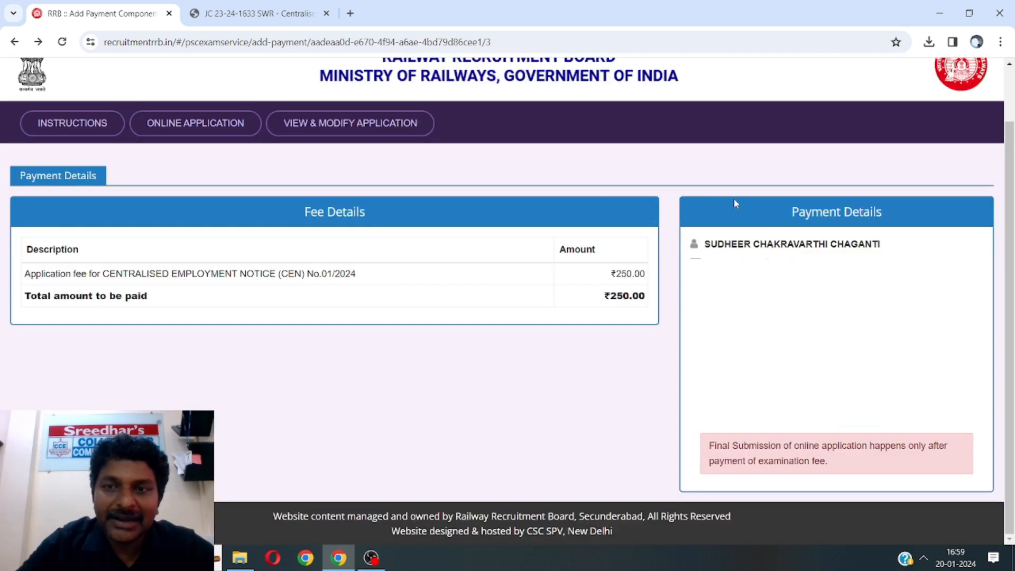